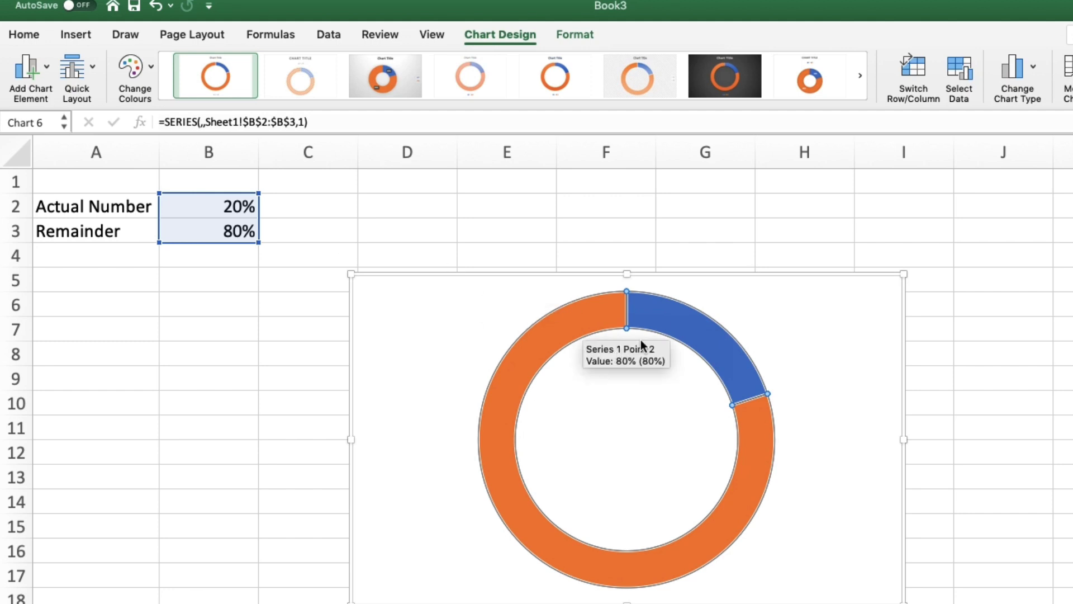
Step: Fill the 20% slice of the doughnut chart green
click(669, 330)
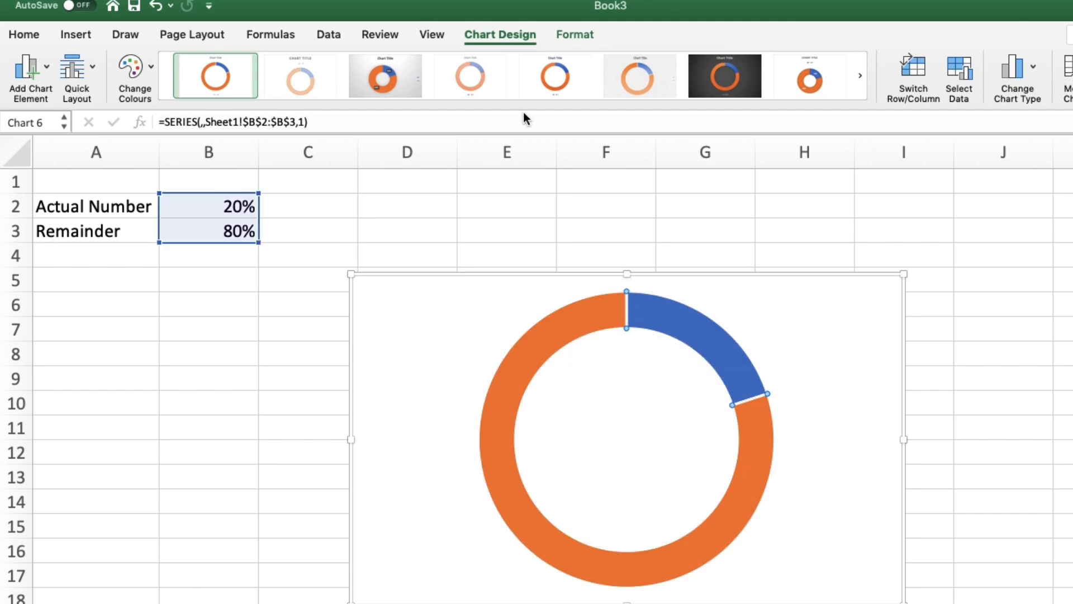
click(582, 36)
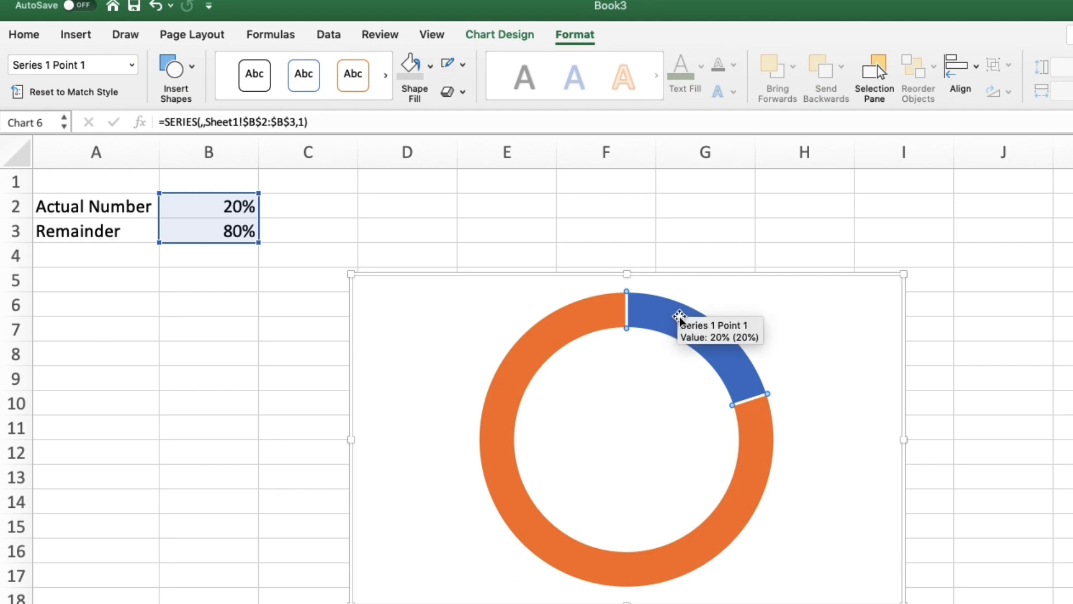
click(431, 100)
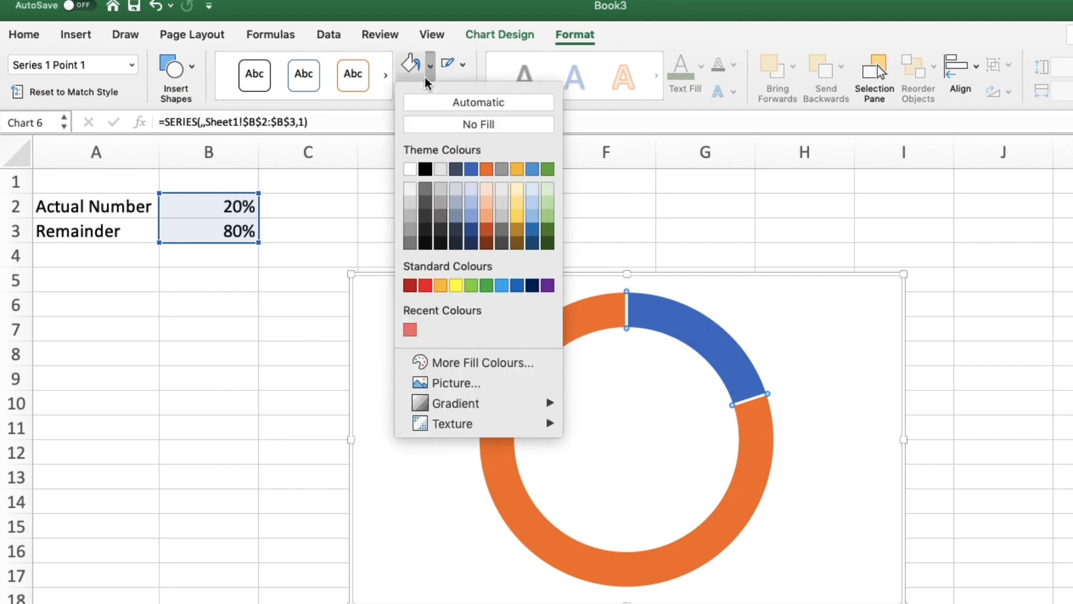
click(551, 179)
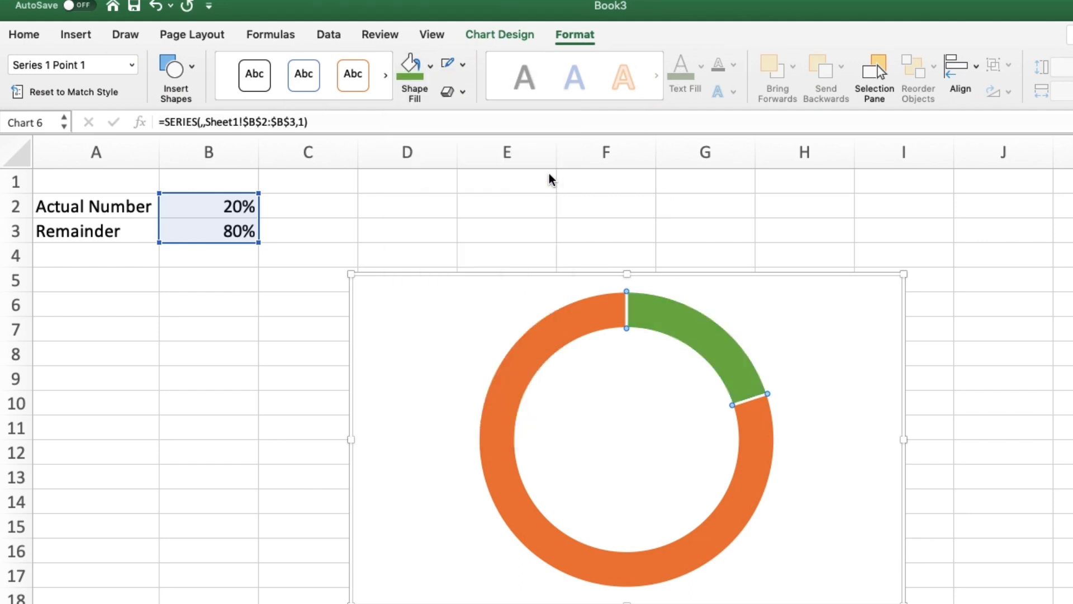
Step: Set the Actual Number value in B2 to 80%
click(575, 331)
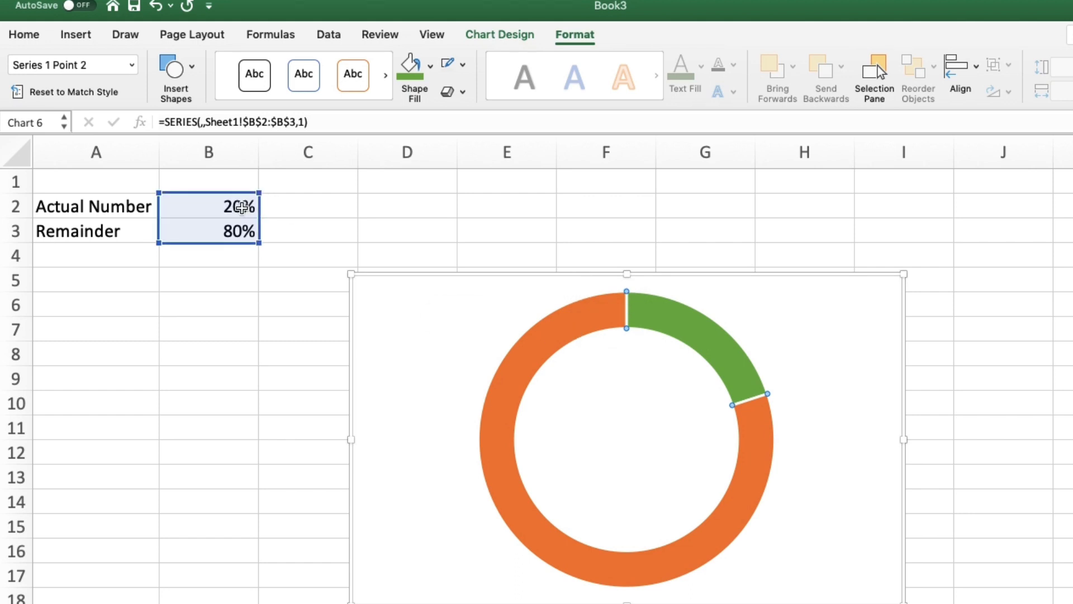
click(241, 206)
text(80)
key(Return)
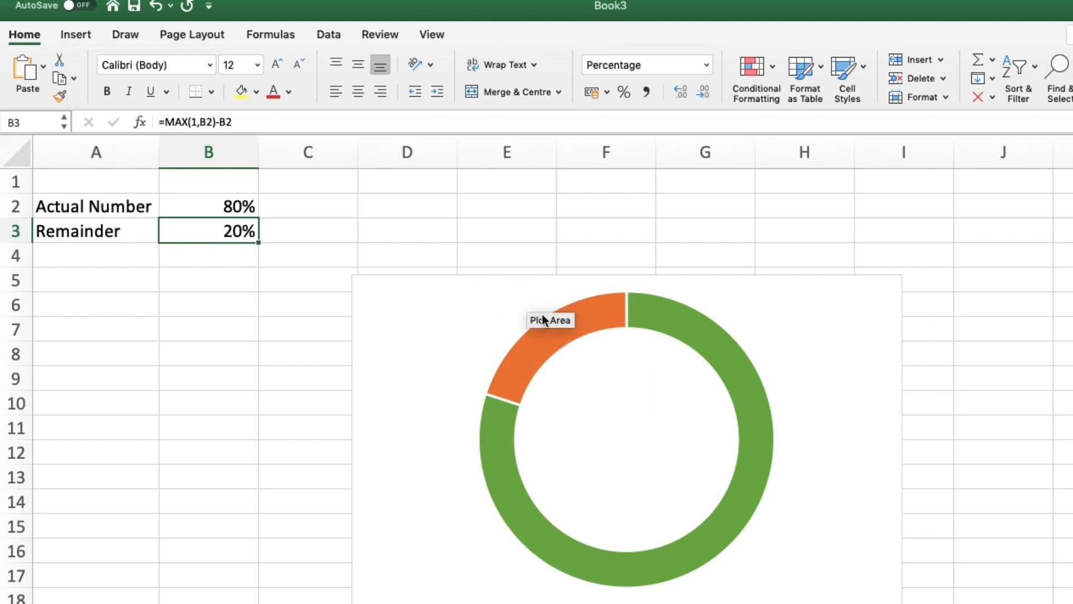
Step: Fill the whole doughnut series light grey, then undo the fill
click(550, 334)
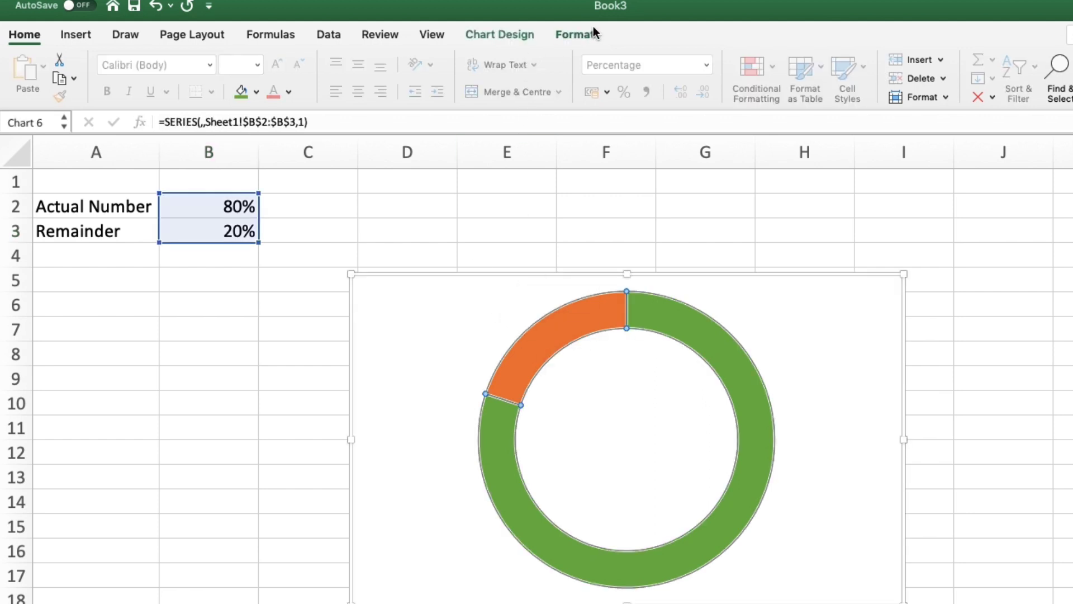
click(579, 34)
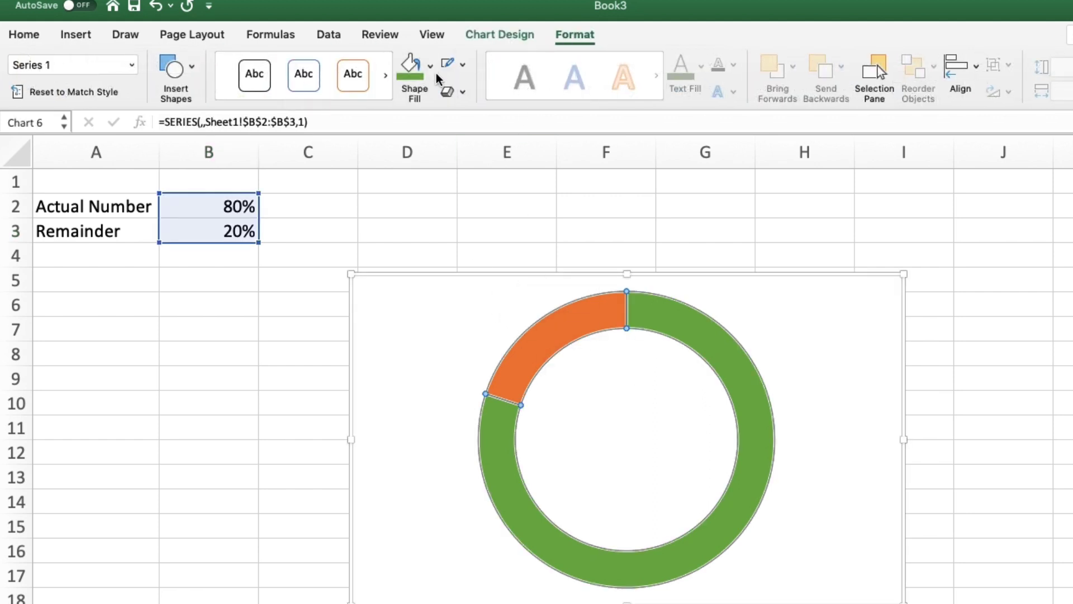
click(430, 66)
click(409, 211)
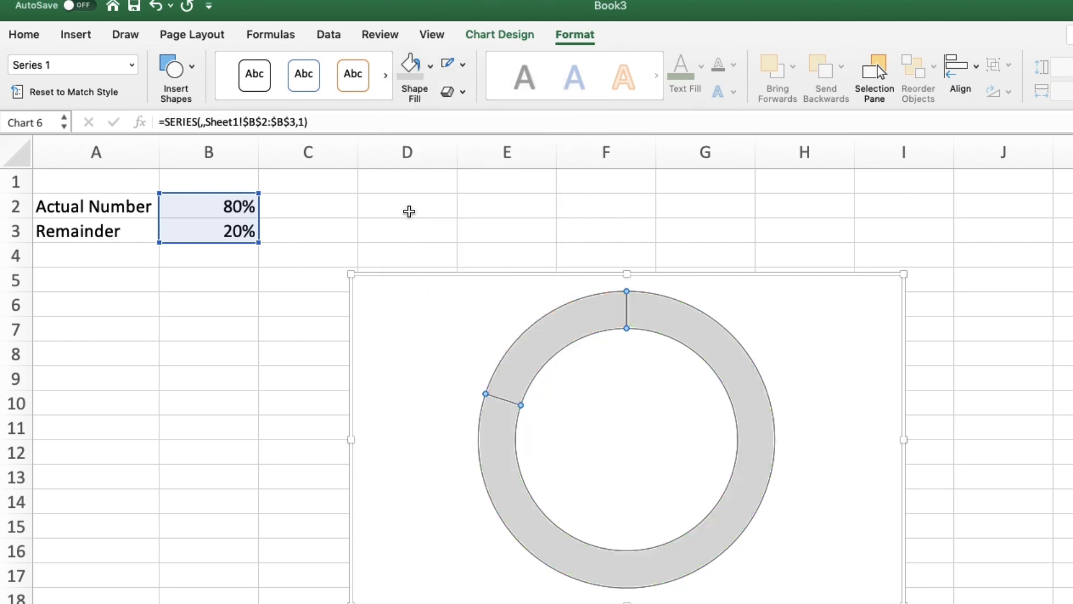
key(super+z)
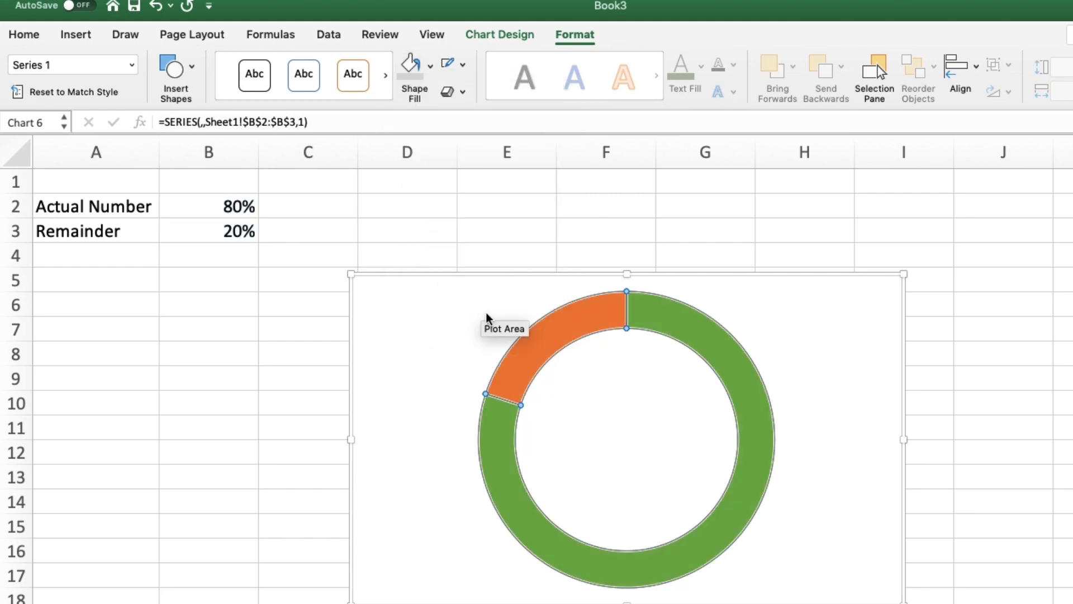
Step: Fill the remainder slice of the doughnut light grey
click(578, 334)
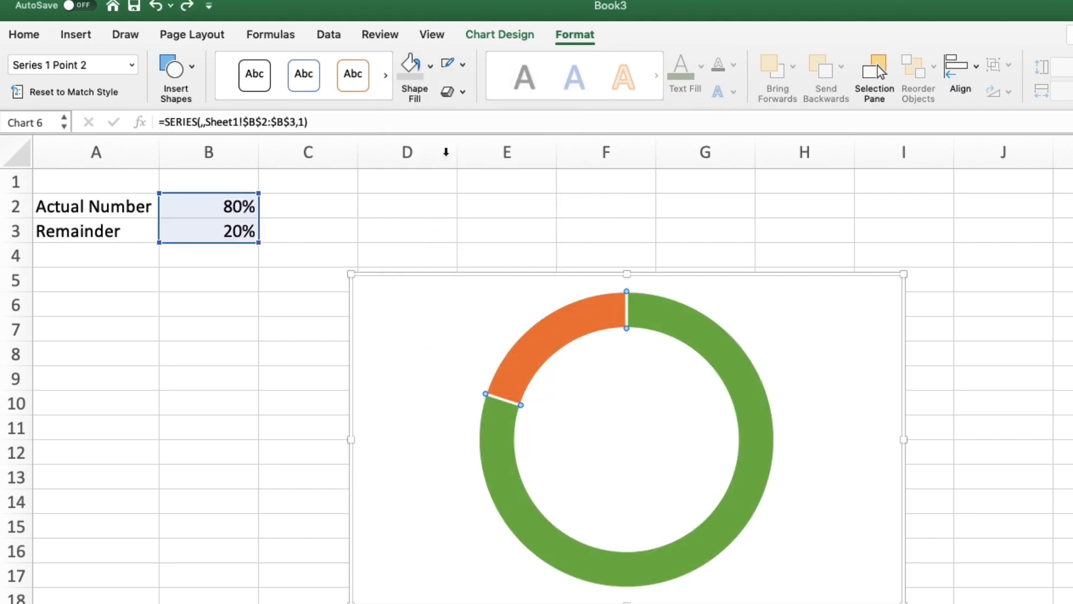
click(412, 66)
click(425, 317)
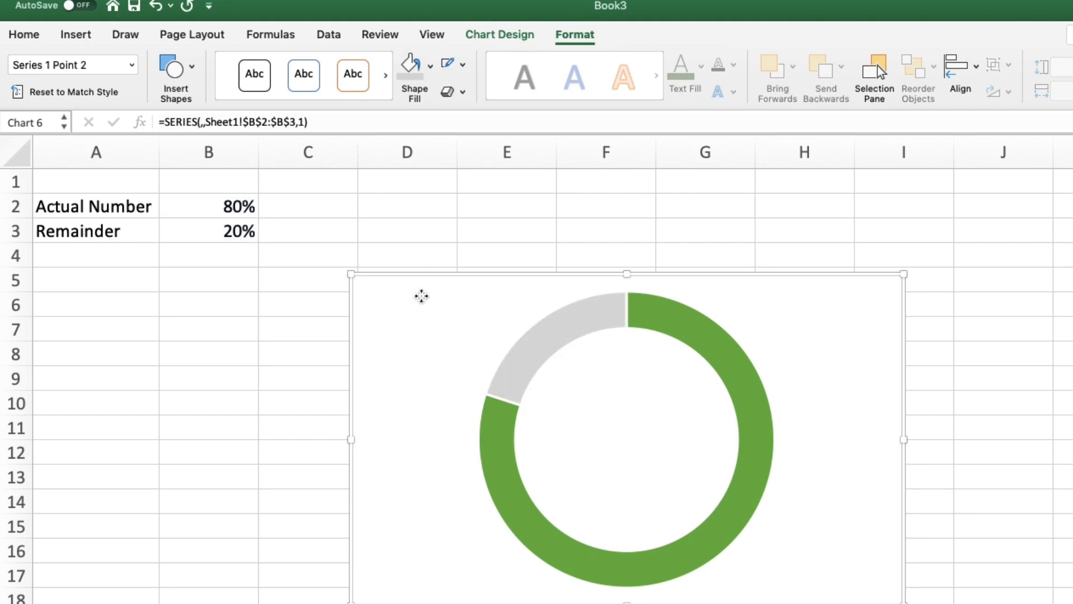
Step: Test the chart by setting Actual Number to 70% and back to 80%
click(238, 212)
text(70)
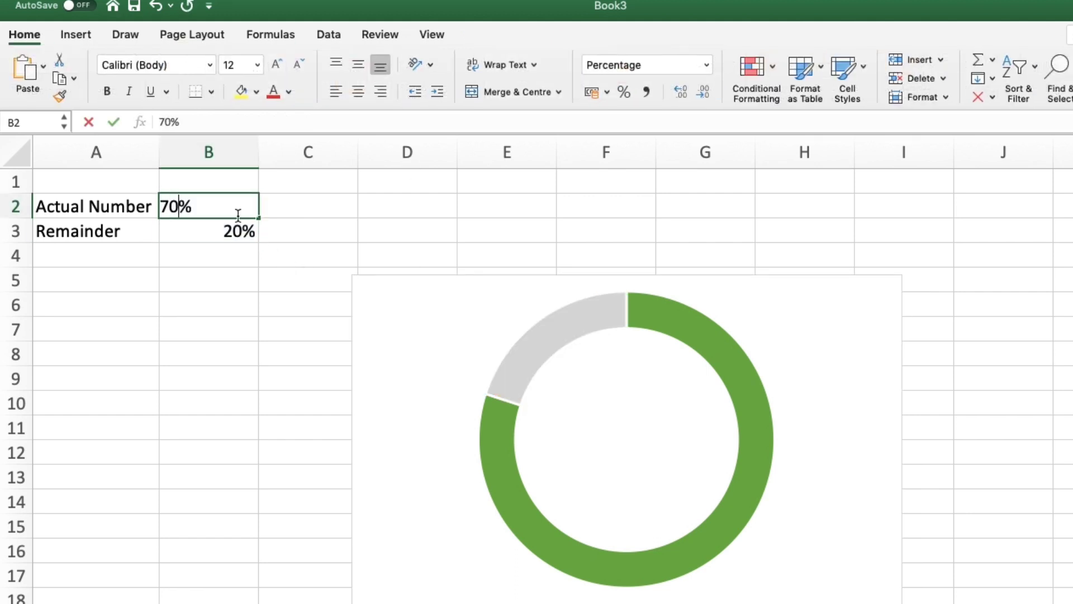
key(Return)
click(237, 215)
text(80)
key(Return)
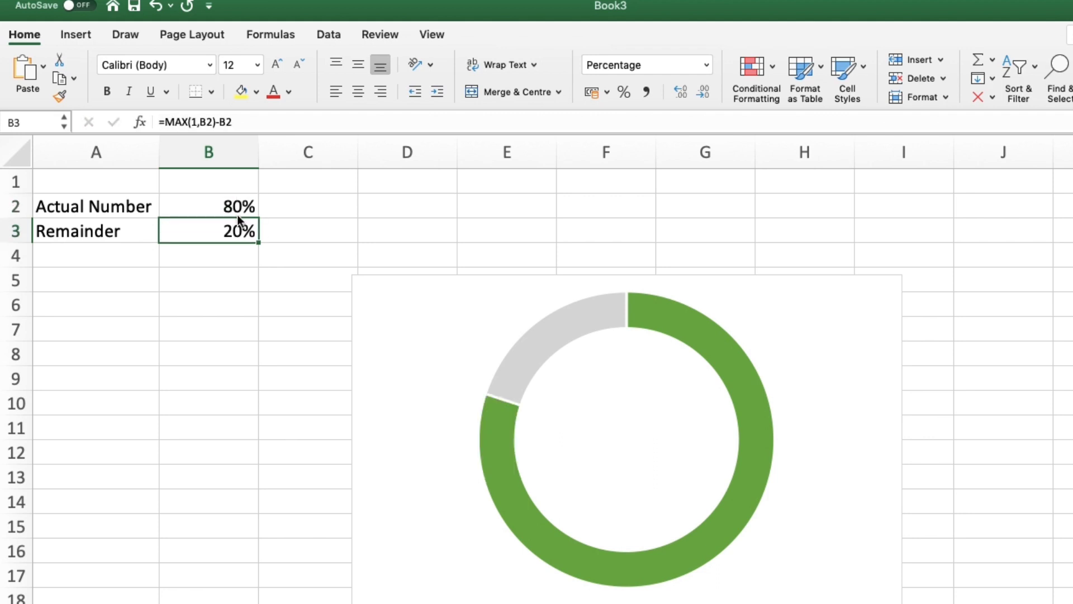
Step: Open the data point format options and reduce the doughnut hole size to thicken the ring
click(572, 322)
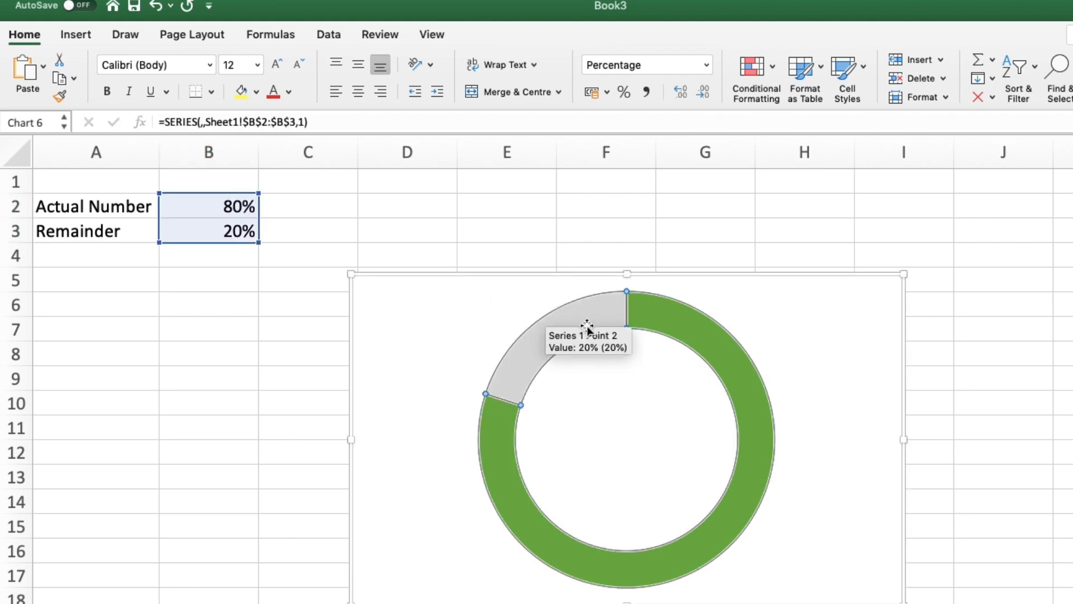
click(724, 351)
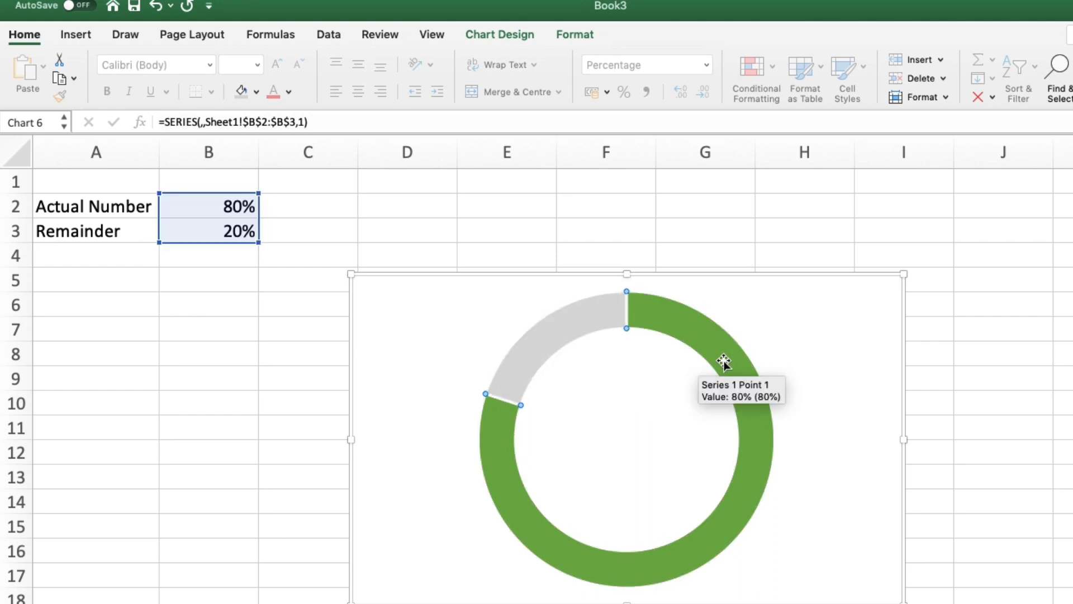
right_click(735, 353)
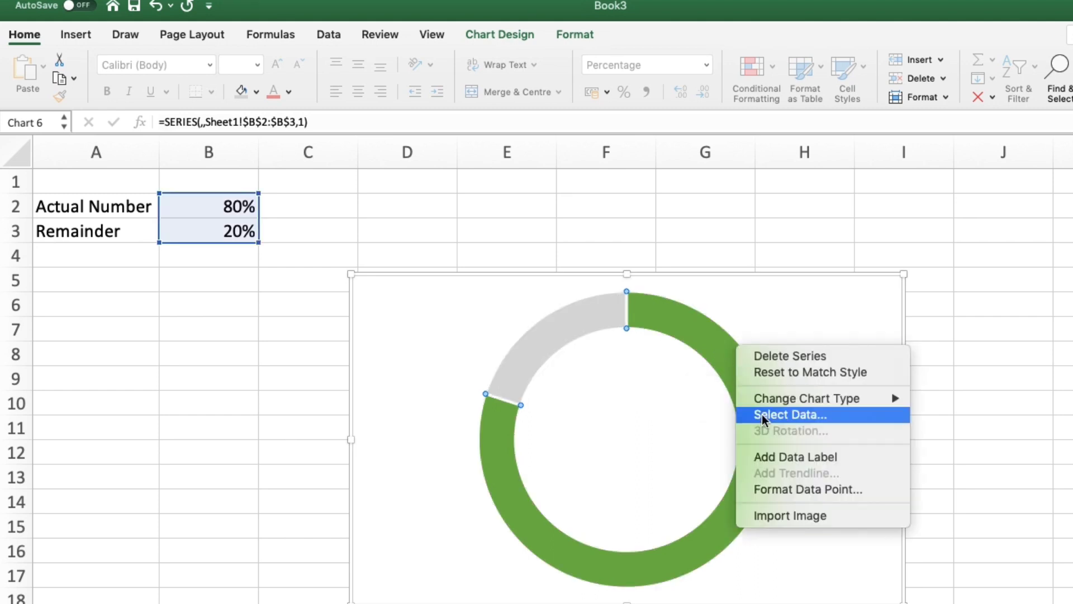
click(771, 496)
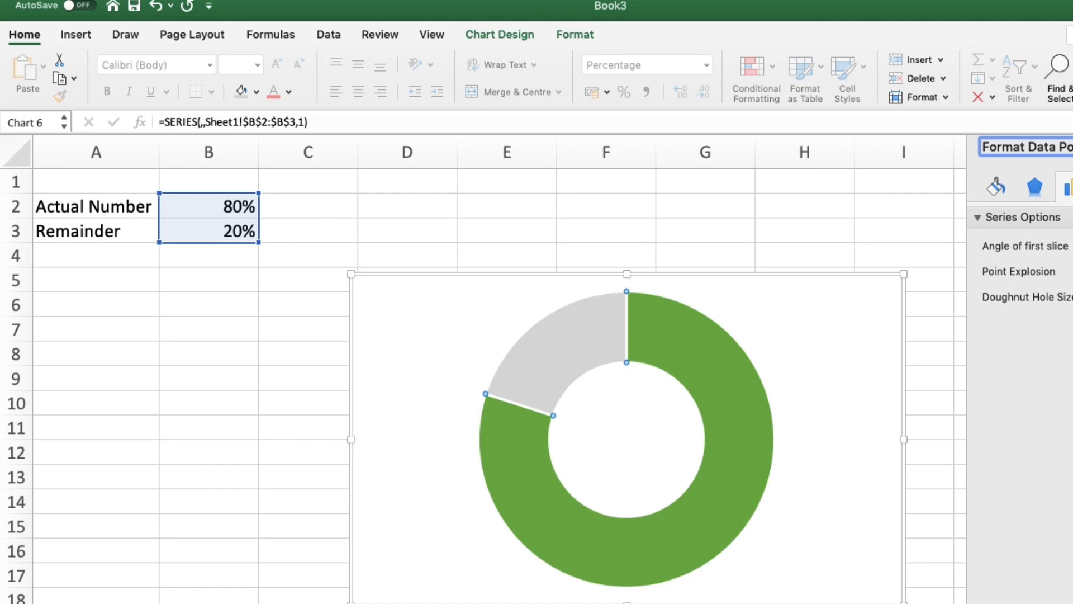
Step: Insert a text box drawn inside the doughnut hole
click(868, 302)
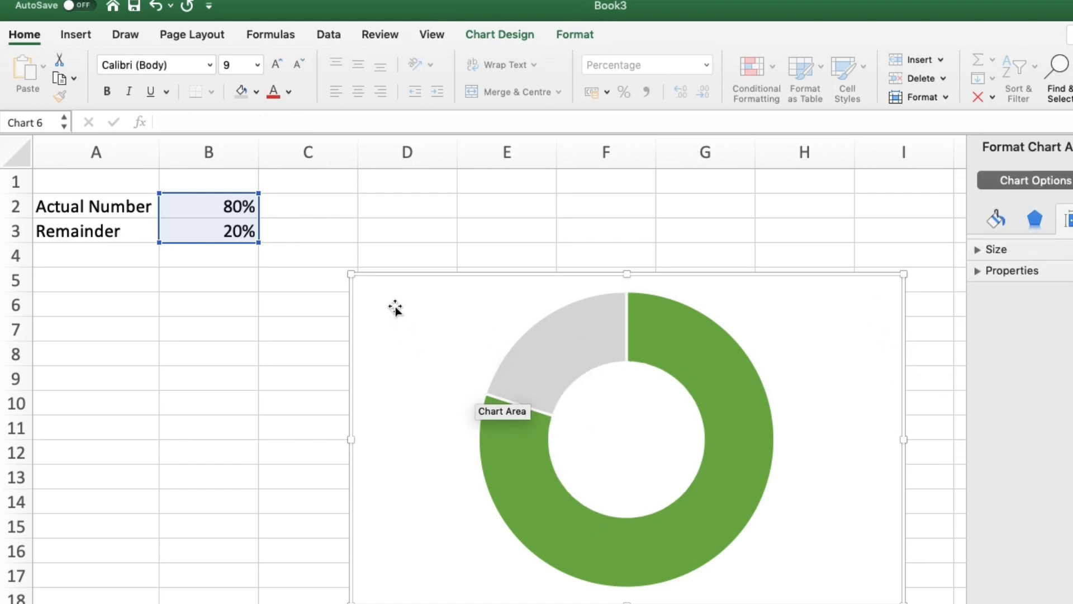
click(238, 209)
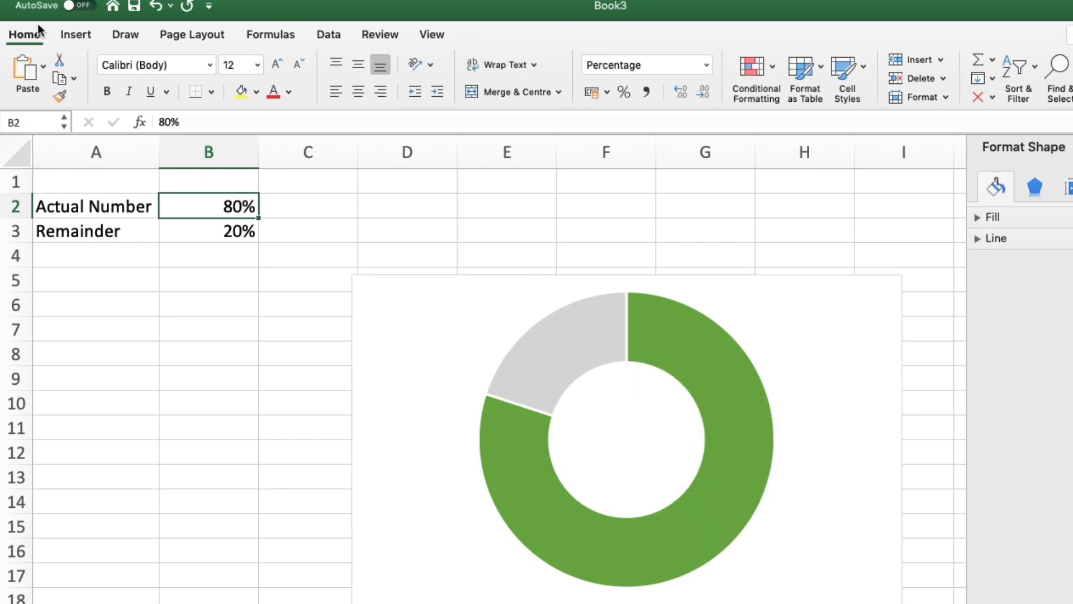
click(75, 36)
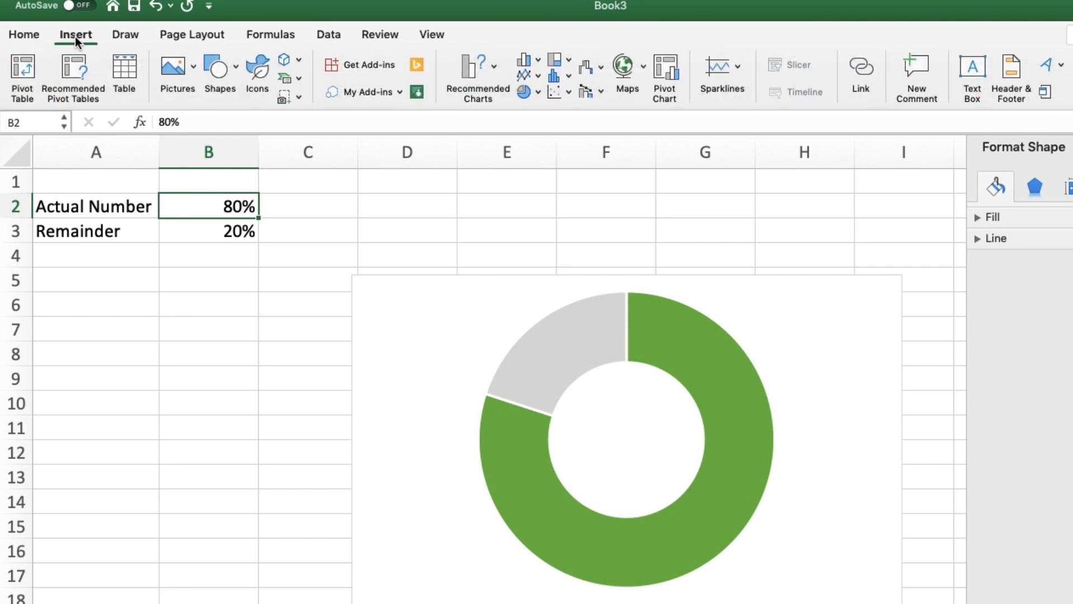
click(207, 86)
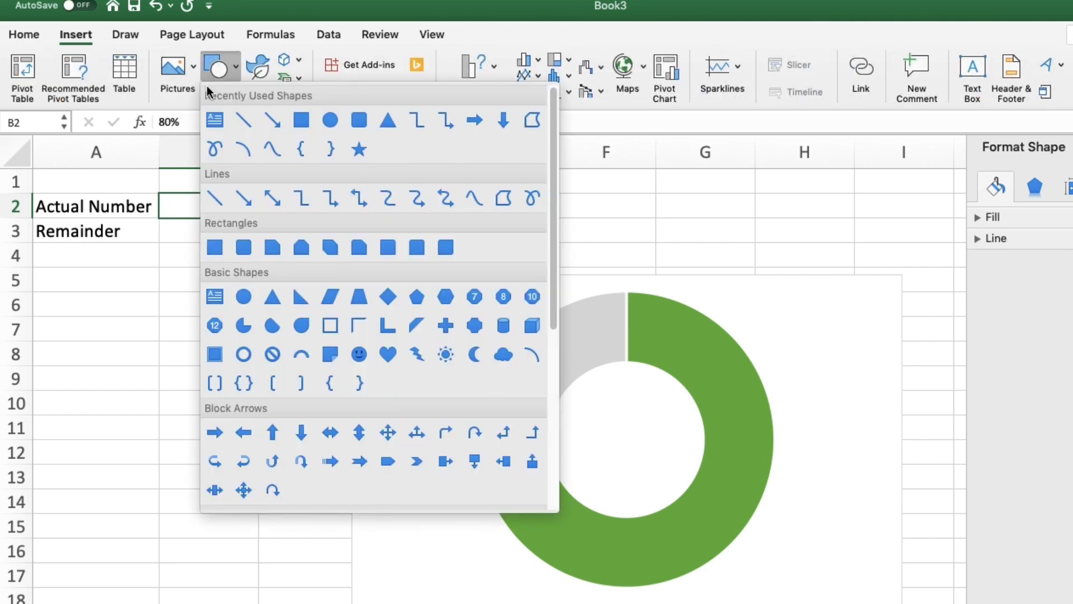
click(215, 122)
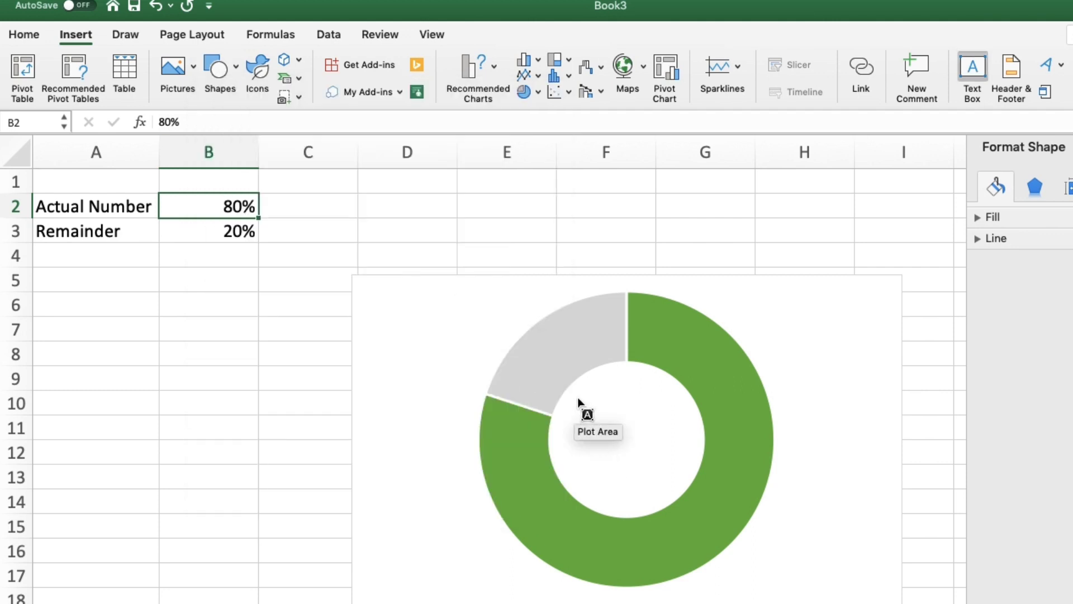
drag(576, 397, 682, 479)
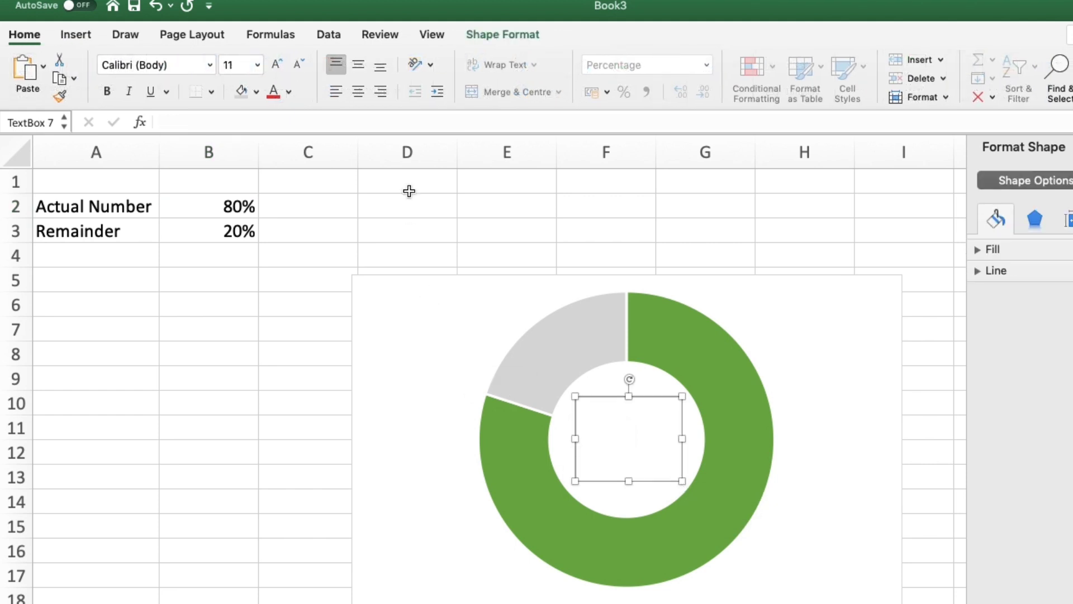
Step: Link the text box to cell B2 with the formula =$B$2
click(311, 122)
text(=)
click(214, 215)
key(Return)
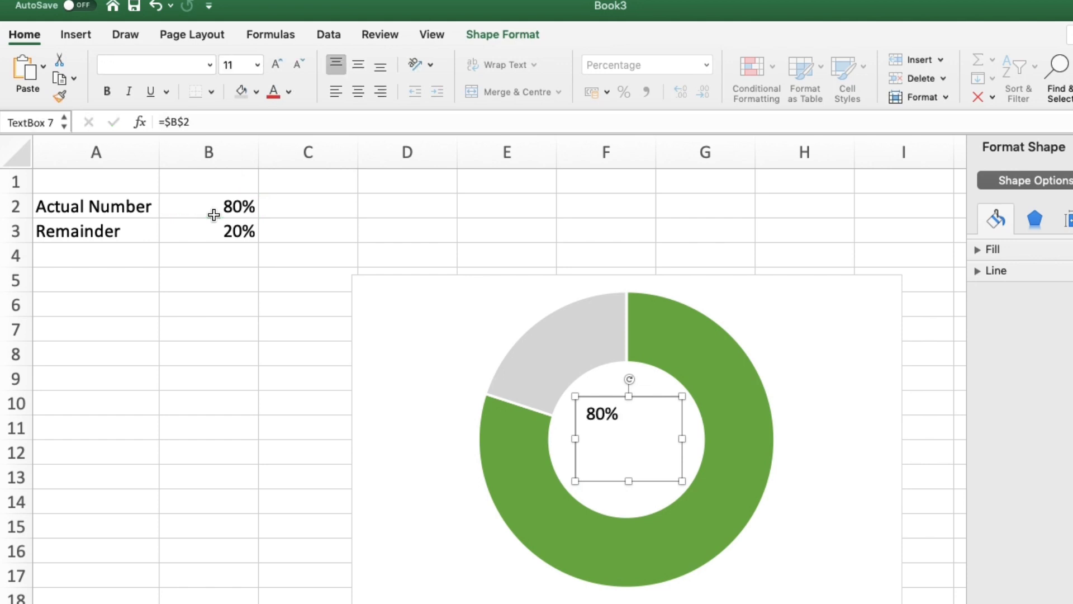
Step: Increase the text box font size to 36 and widen the box to fit the percentage
click(276, 64)
click(276, 64)
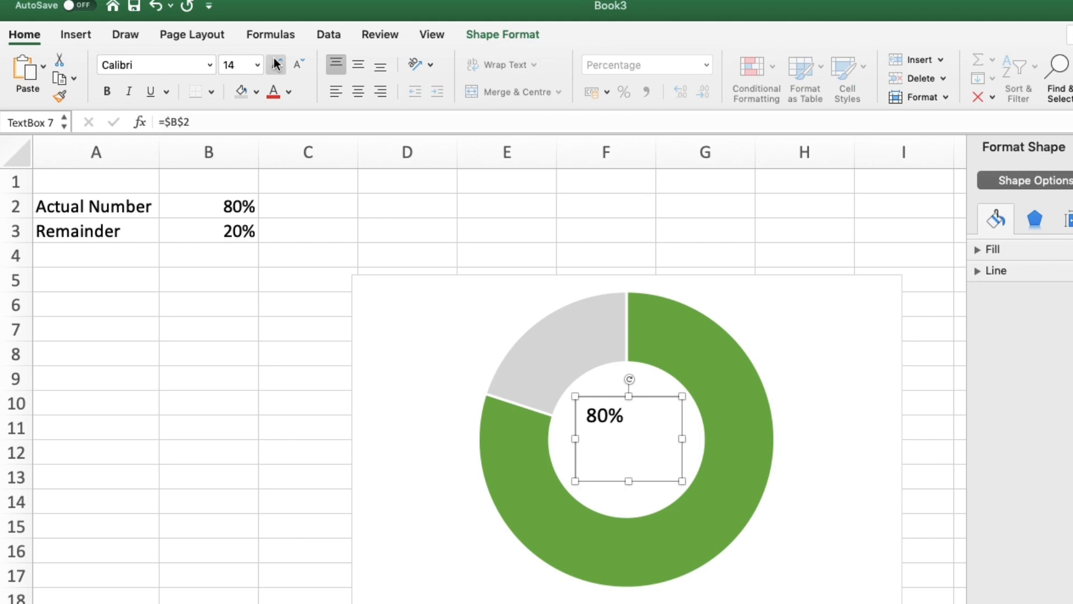
click(276, 63)
click(277, 64)
click(276, 64)
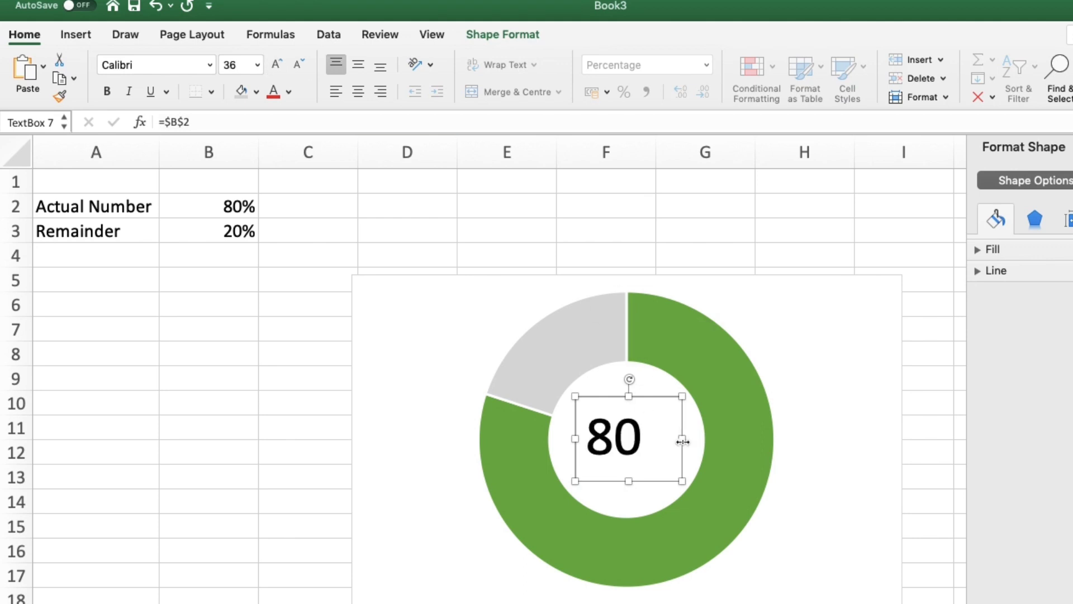
drag(684, 442, 704, 440)
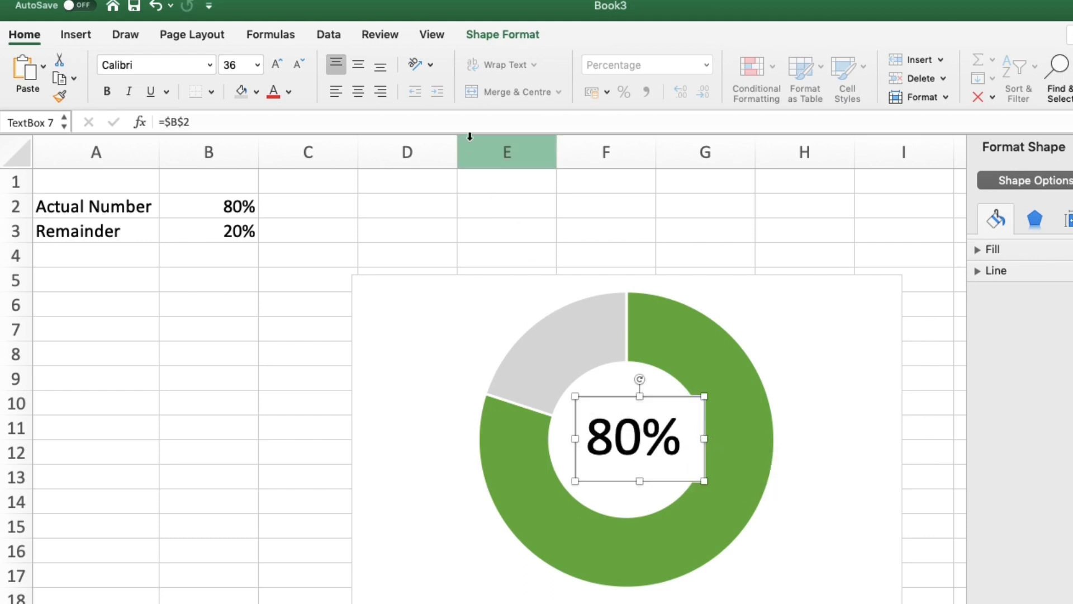
Step: Remove the outline from the text box
click(474, 34)
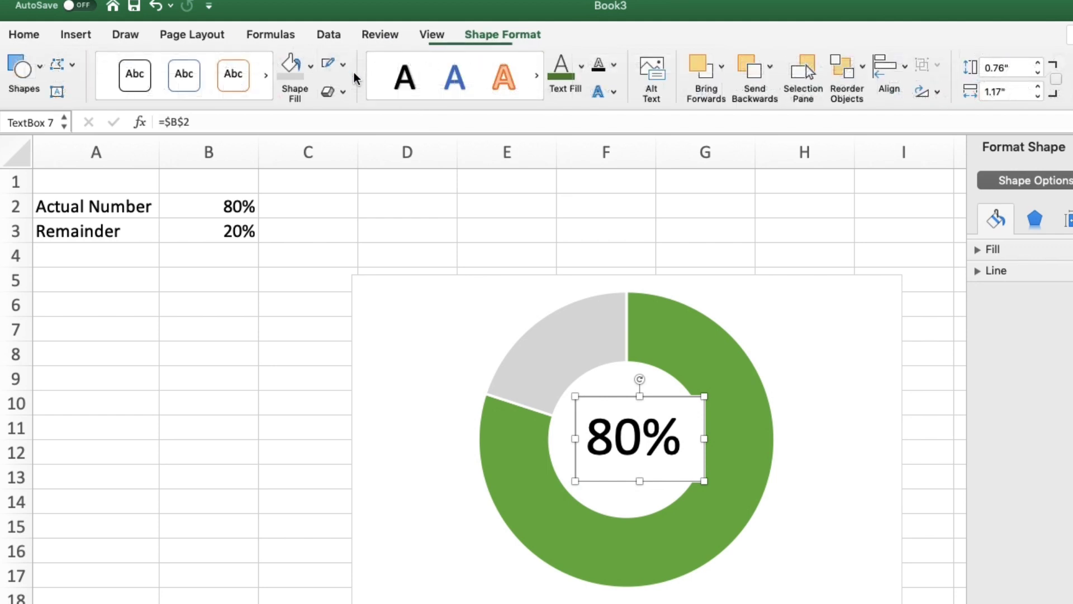
click(343, 65)
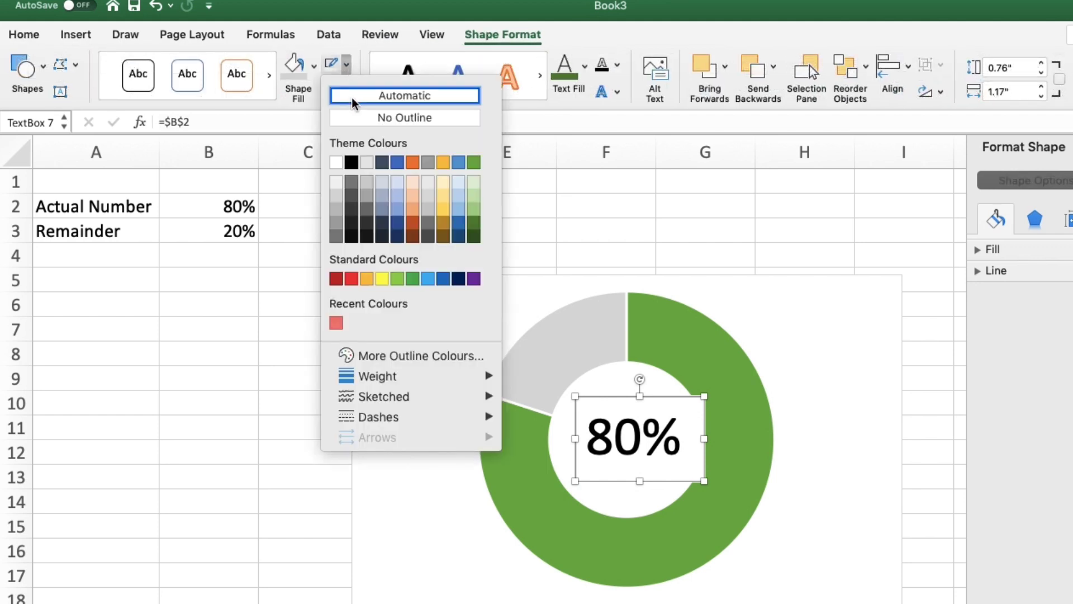
click(357, 117)
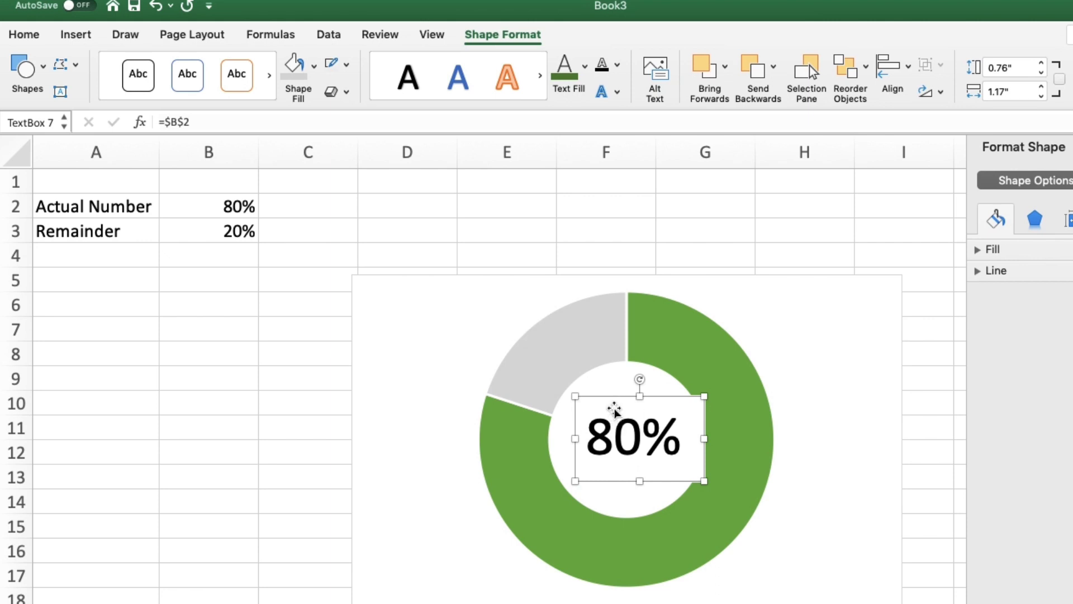
Step: Centre the text box in the hole and colour its text green
drag(613, 399, 601, 402)
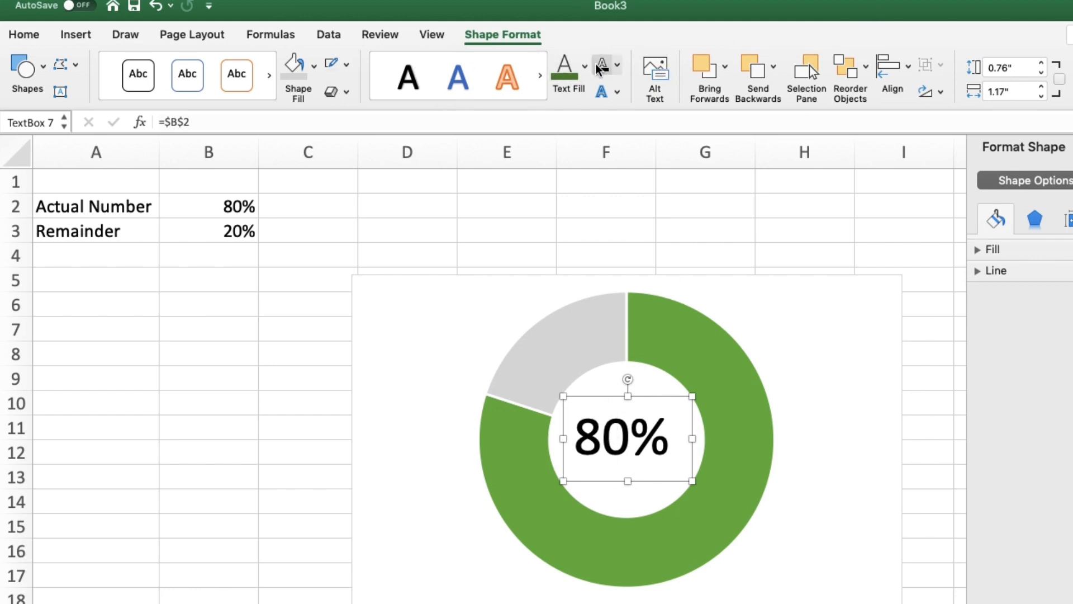
click(566, 66)
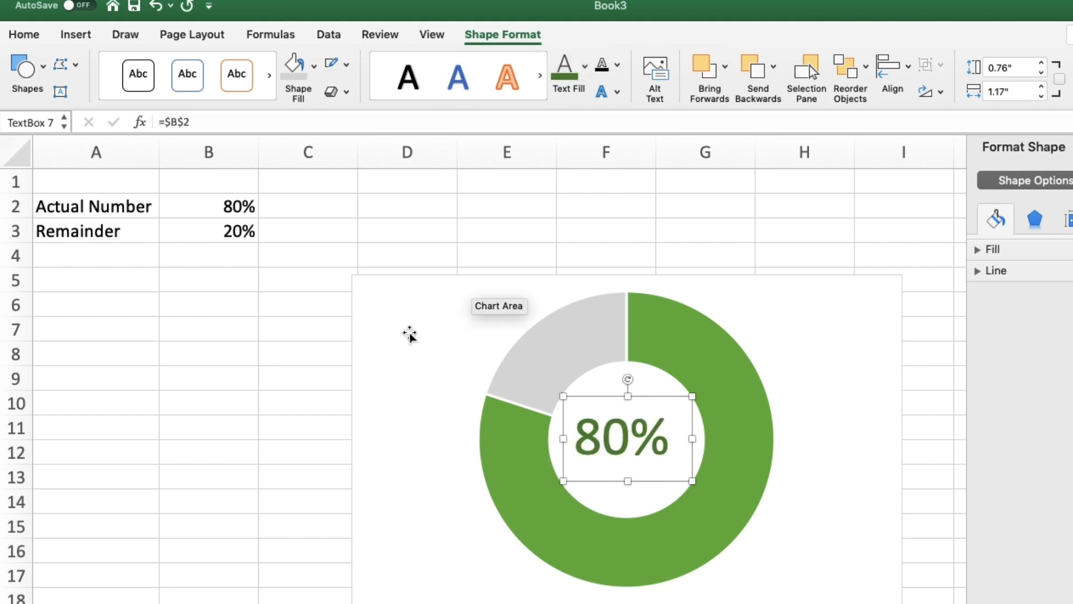
Step: Set the Actual Number value in B2 to 70%
click(227, 207)
click(247, 399)
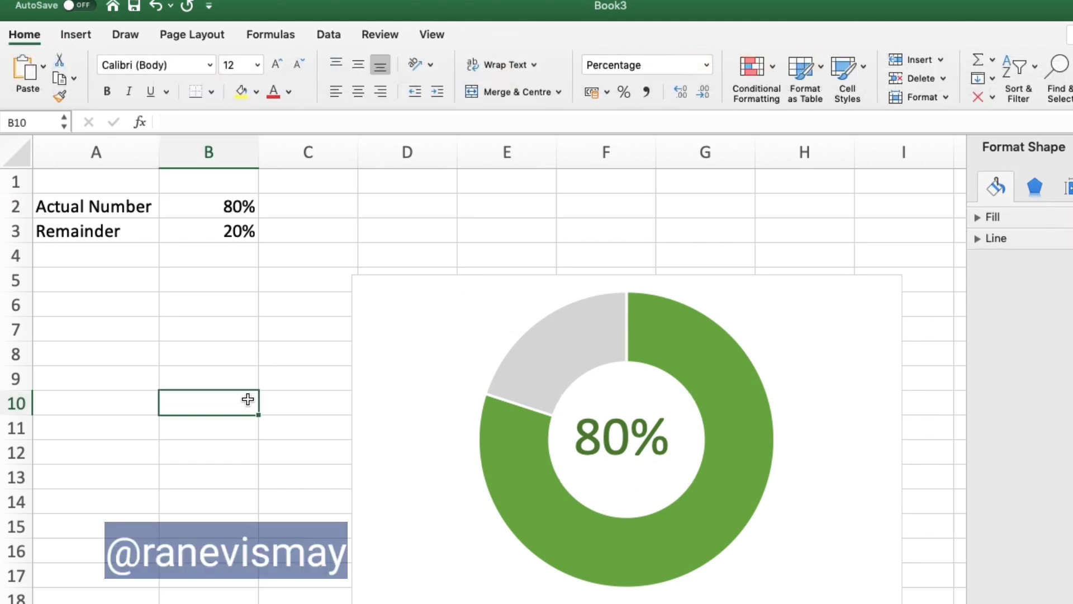
click(233, 208)
text(70)
key(Return)
Step: Set the Actual Number value in B2 to 50%
click(219, 208)
text(50)
key(Return)
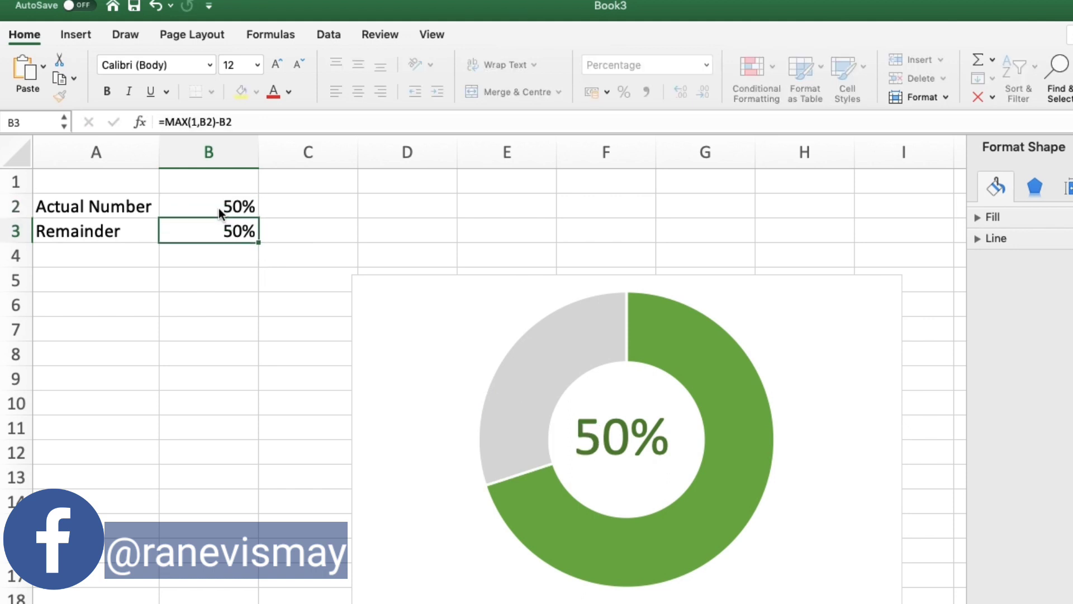
Step: Set the Actual Number value in B2 to 90%
click(216, 207)
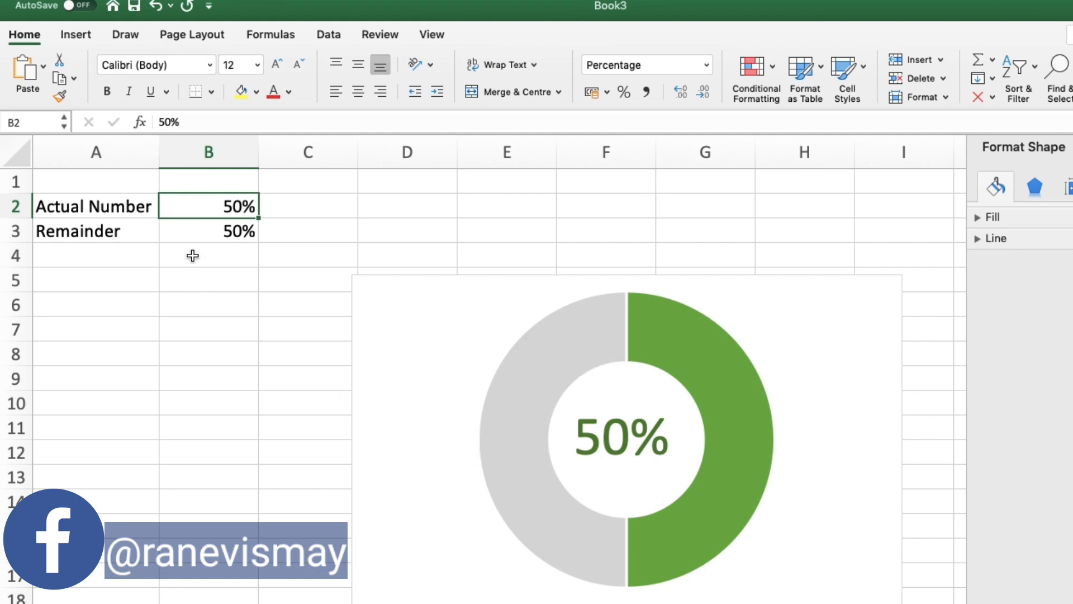
text(90)
key(Return)
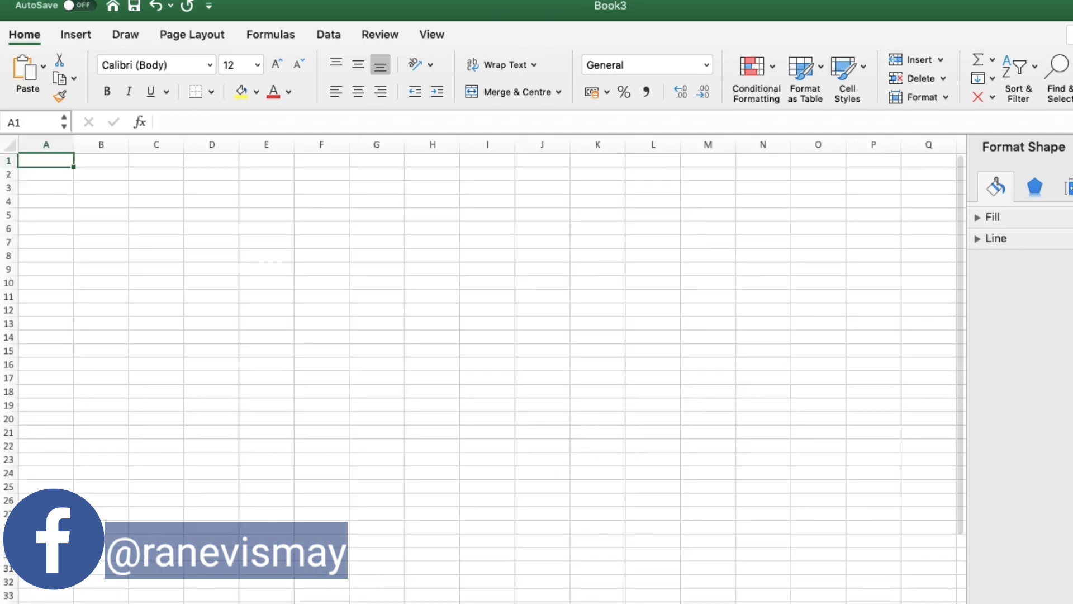
Step: On the blank sheet, enter the labels ACTUALS, LEVELS and LEVEL 1 in cells A2 to A4
click(1072, 146)
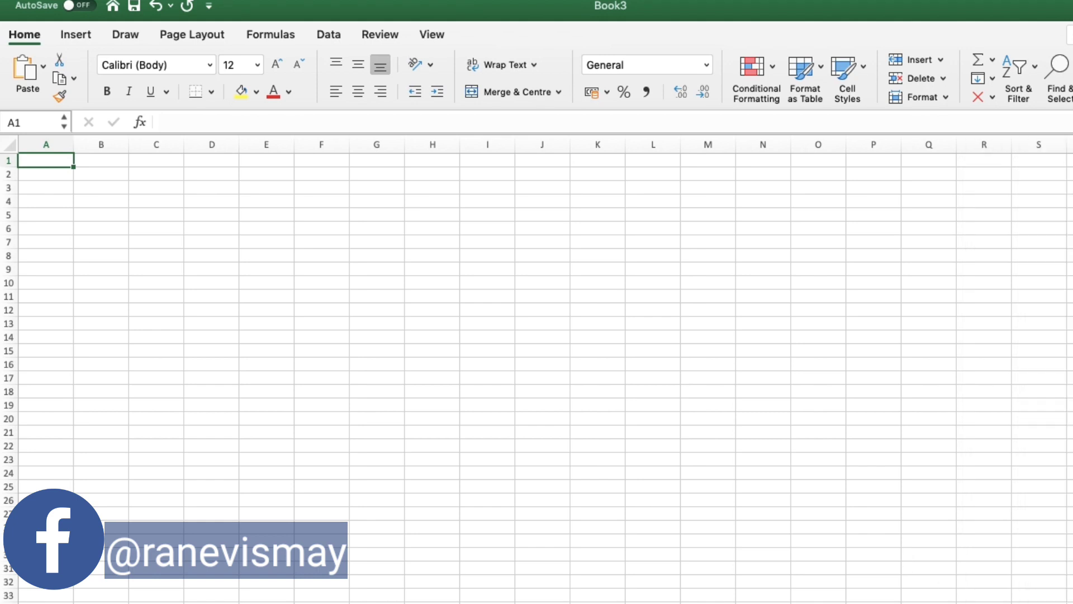
scroll(537, 369, up, 9)
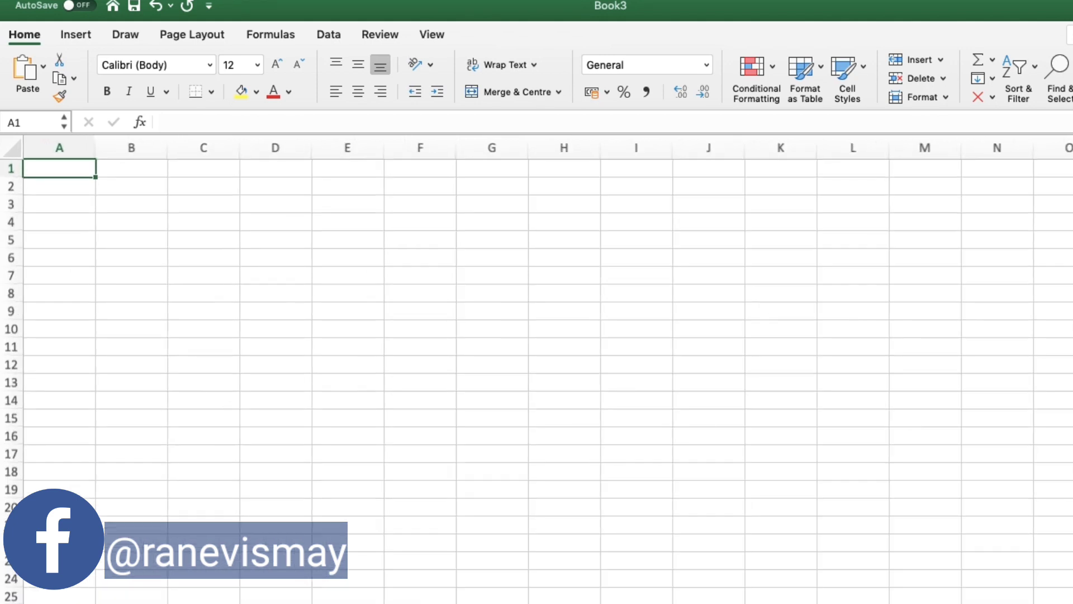
scroll(537, 369, up, 1)
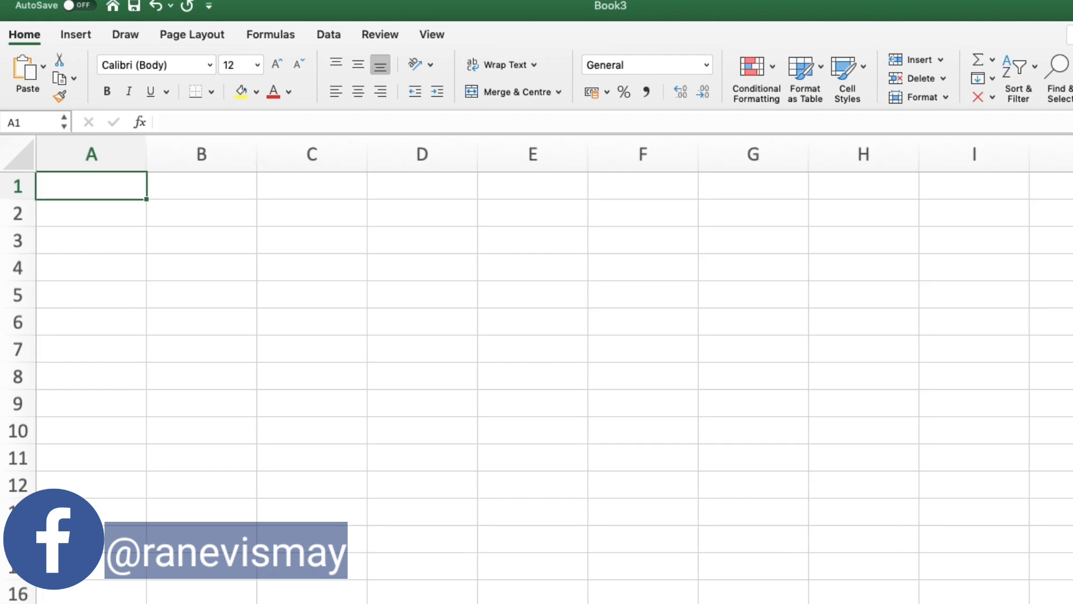
click(97, 207)
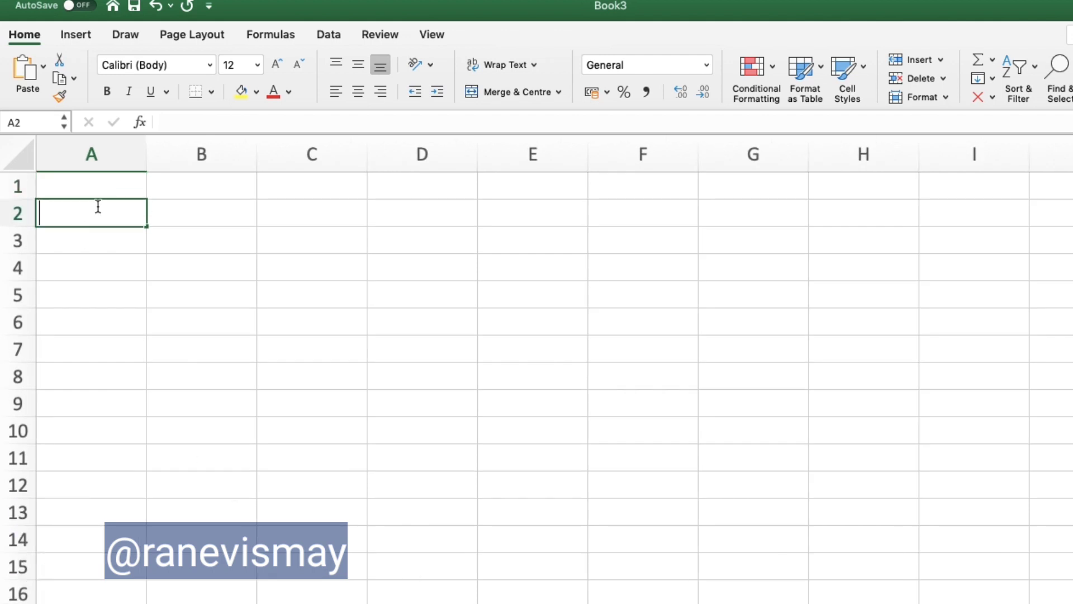
text(ACTUALS)
key(Return)
key(Return)
key(Up)
text(LEVELS)
key(Return)
text(LEVL)
key(BackSpace)
text(EL)
key(Return)
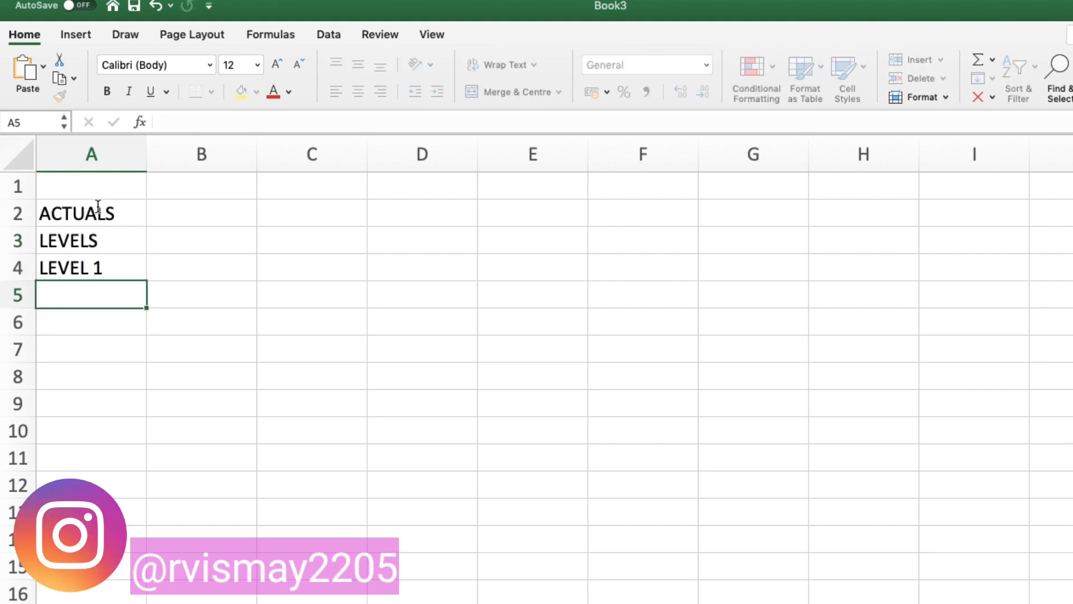
Step: Continue the column with the labels LEVEL 2, LEVEL 3 and REMAINDER in A5 to A7
text(LV)
key(BackSpace)
text(EVEL 2)
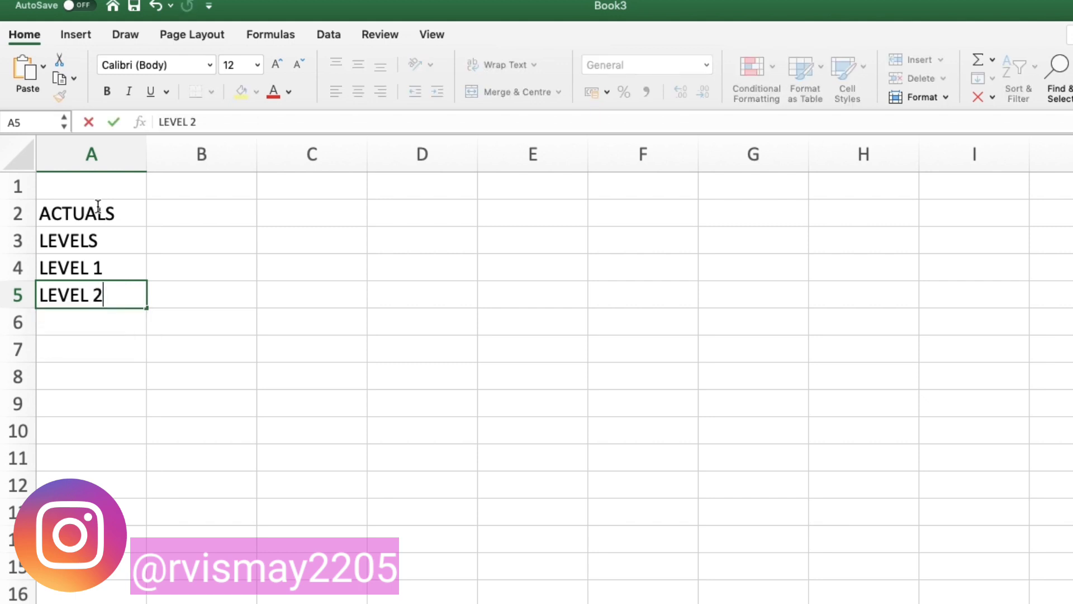
key(Return)
text(LEVEL 3)
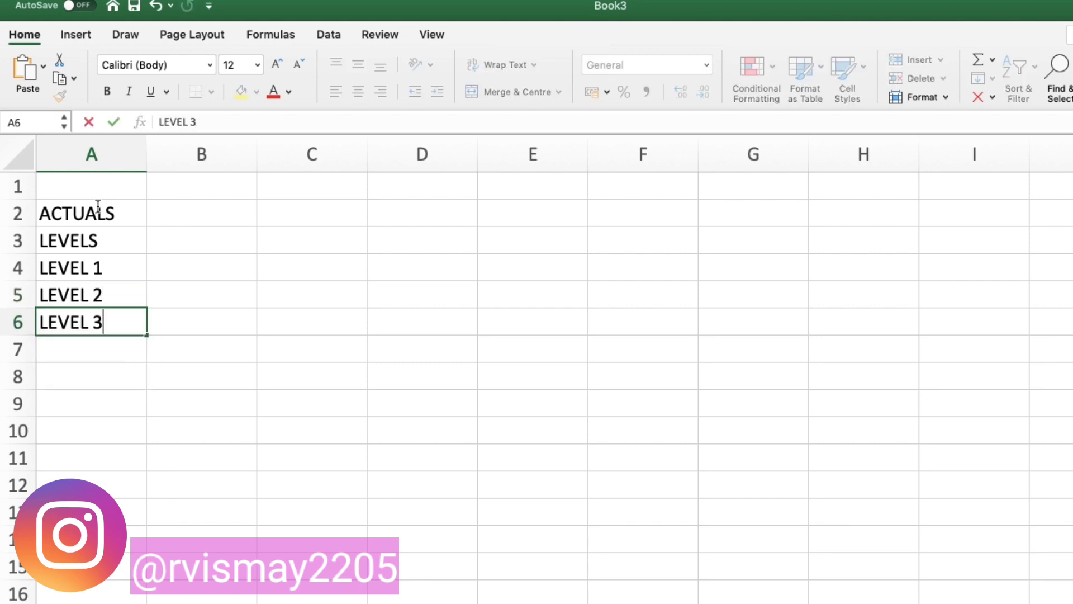
key(Return)
text(R)
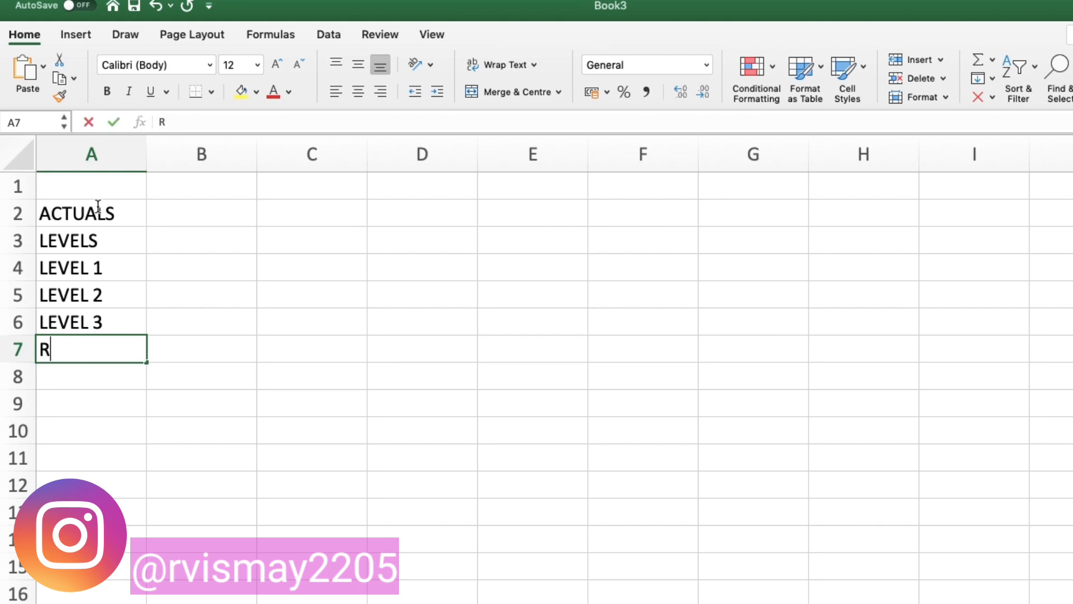
text(EMAINDER)
key(Return)
Step: Enter the level thresholds 75%, 90% and 100% in B4 to B6
key(Up)
key(Up)
key(Up)
key(Up)
key(Right)
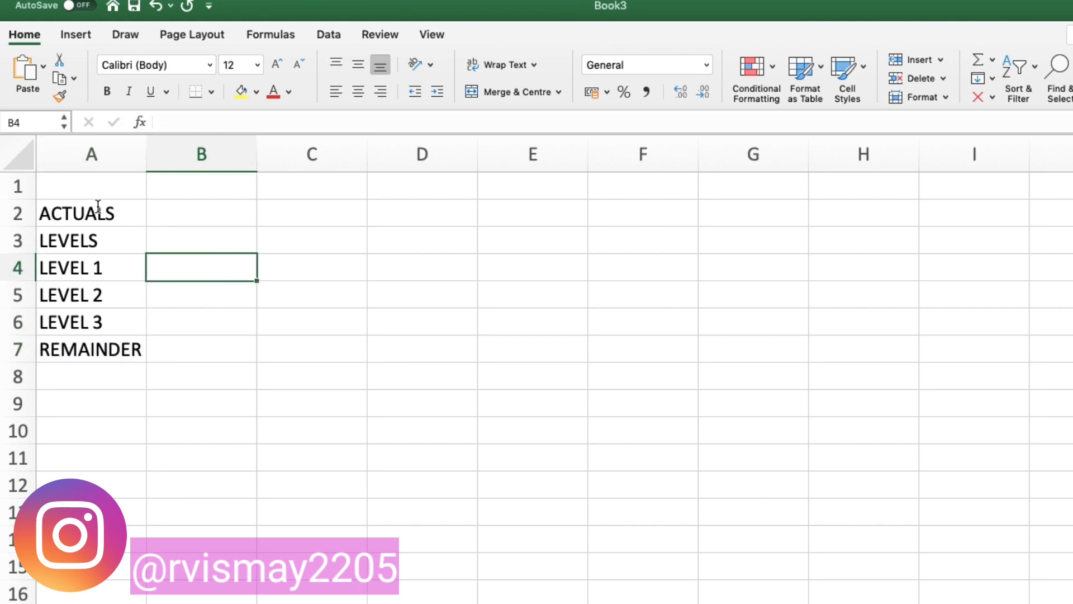
text(75%)
key(Return)
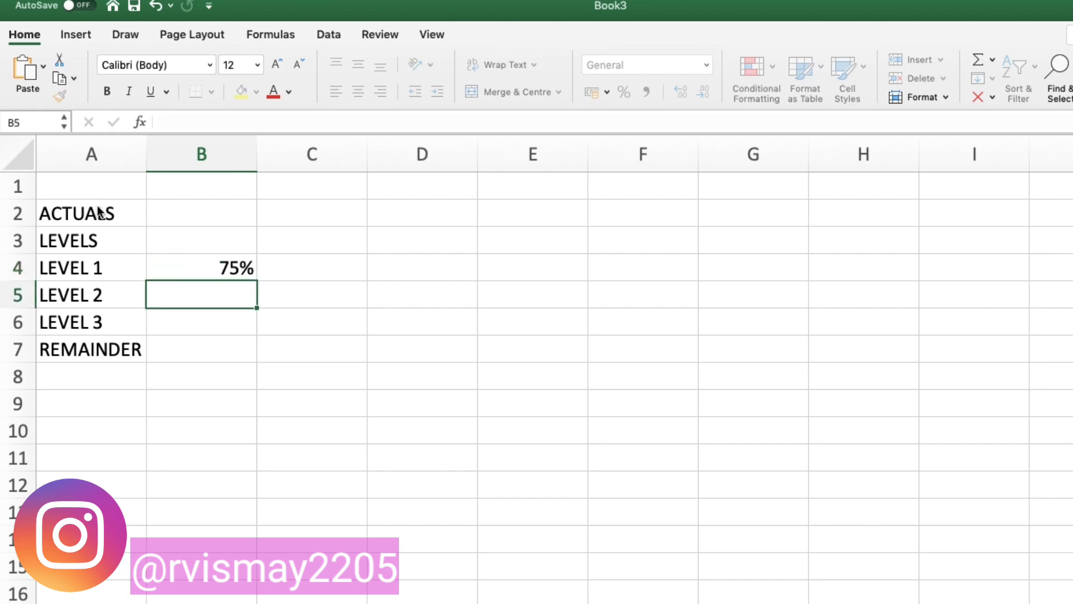
text(90)
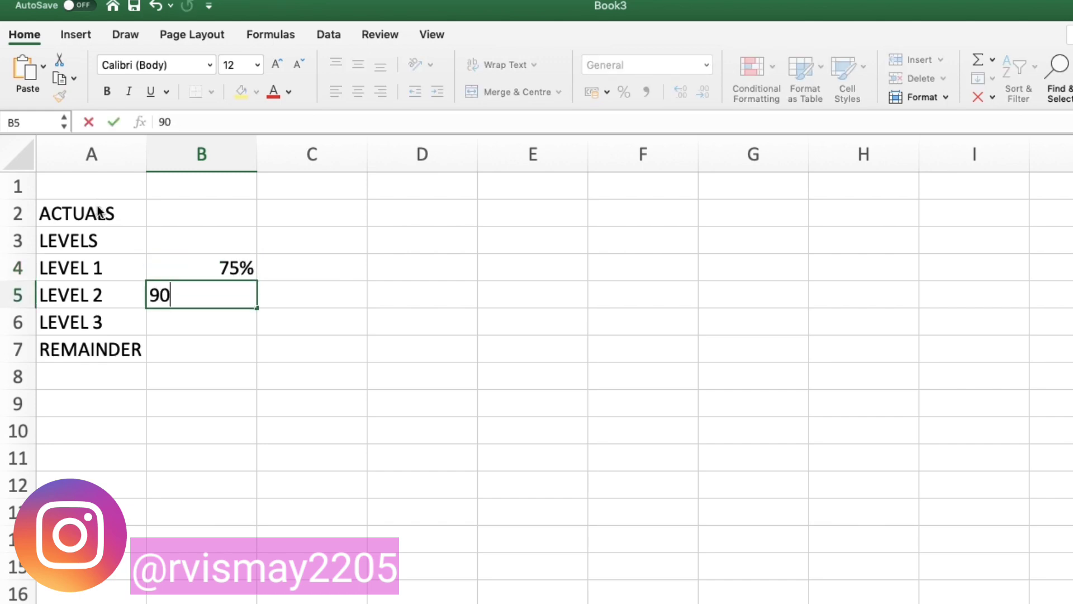
text(%)
key(Return)
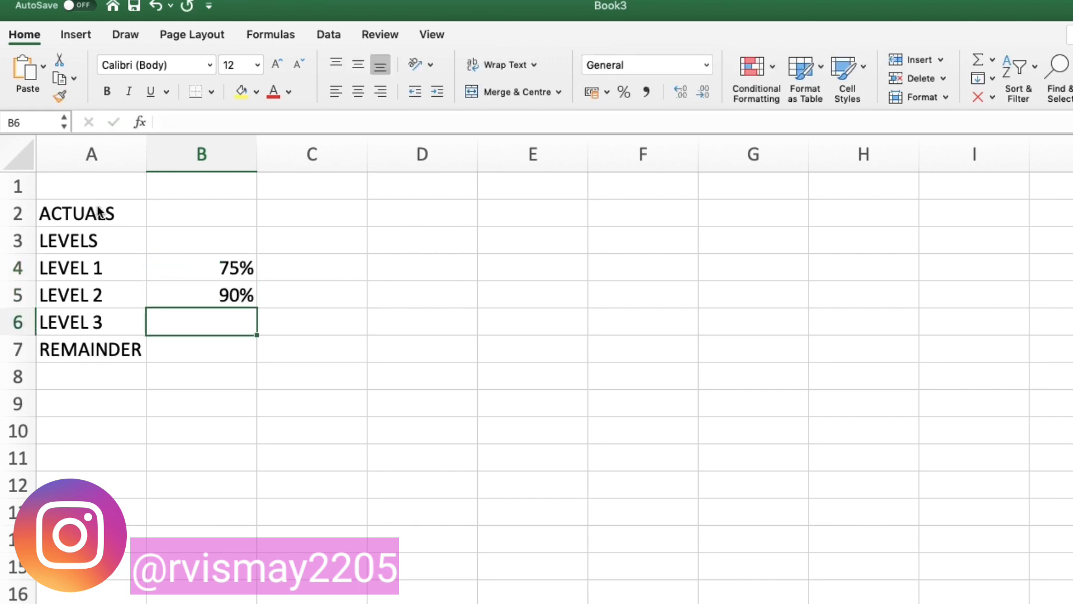
text(100%)
key(Return)
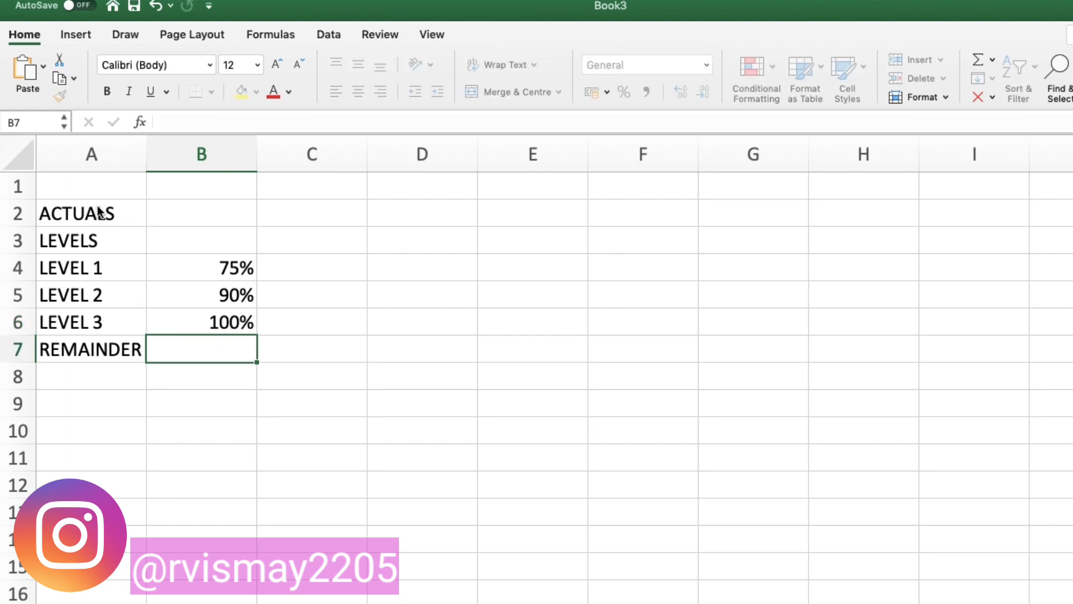
Step: Add the column headers % in B3 and ACHIEVED in C3
key(Up)
key(Up)
key(Up)
key(Up)
key(Up)
key(Down)
key(Down)
key(Right)
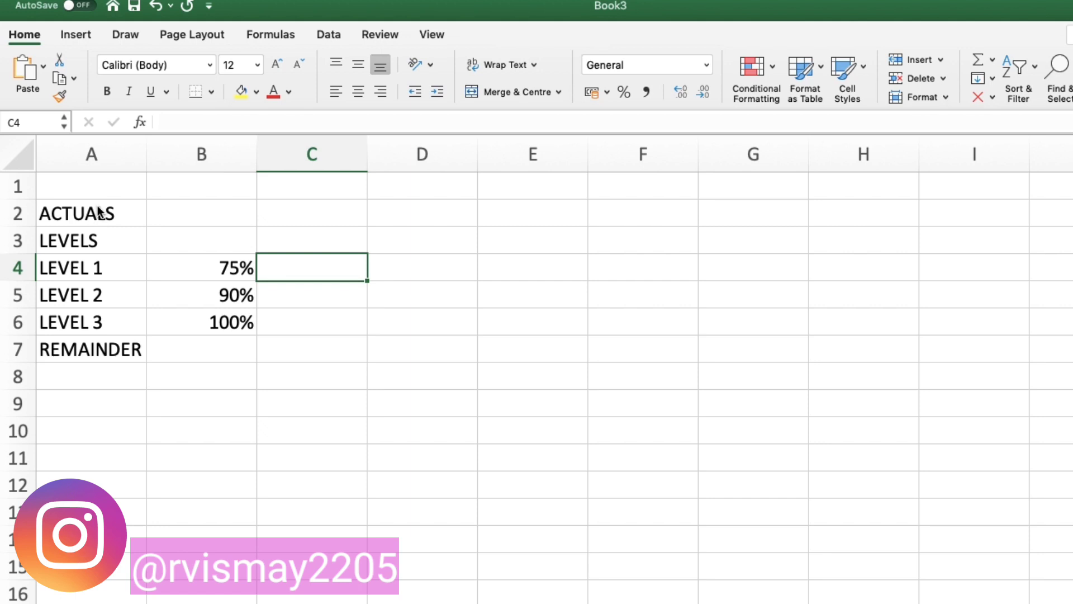
key(Up)
key(Left)
text(%)
key(Right)
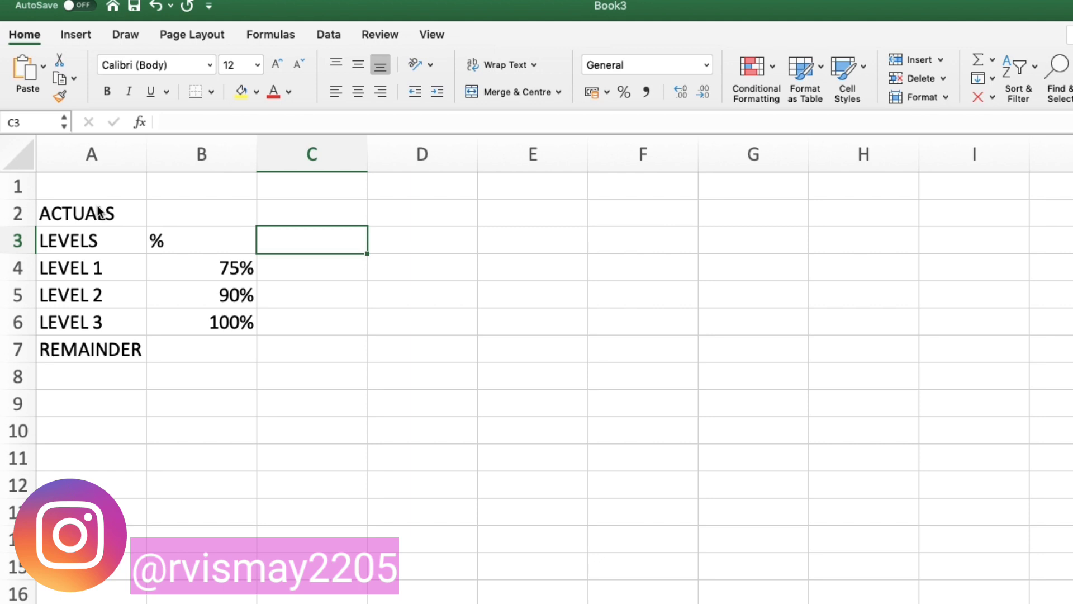
text(ACHEI)
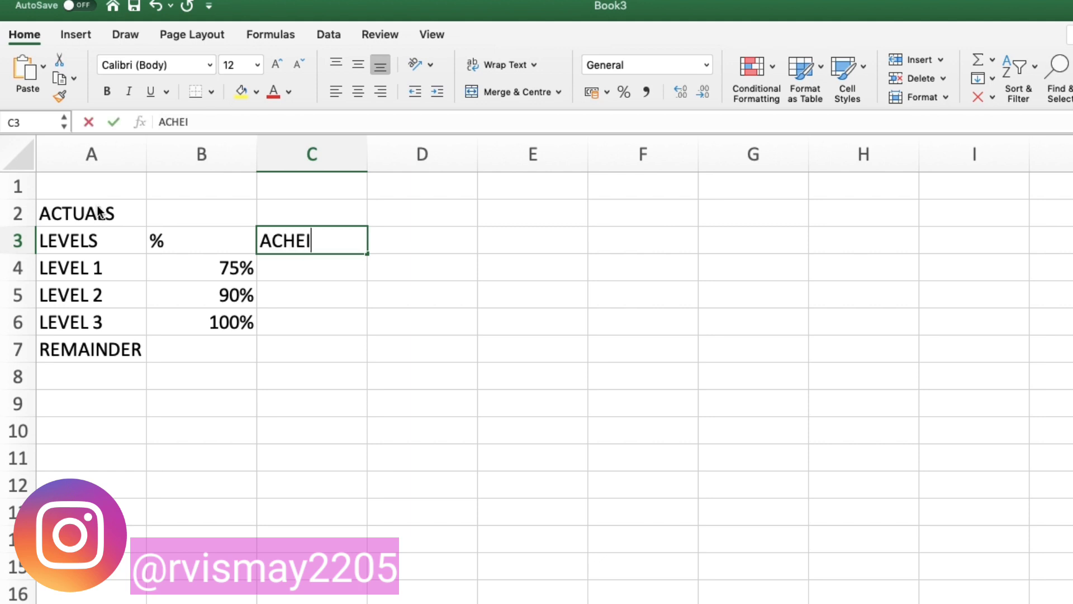
text(VED)
key(Return)
key(Up)
key(Down)
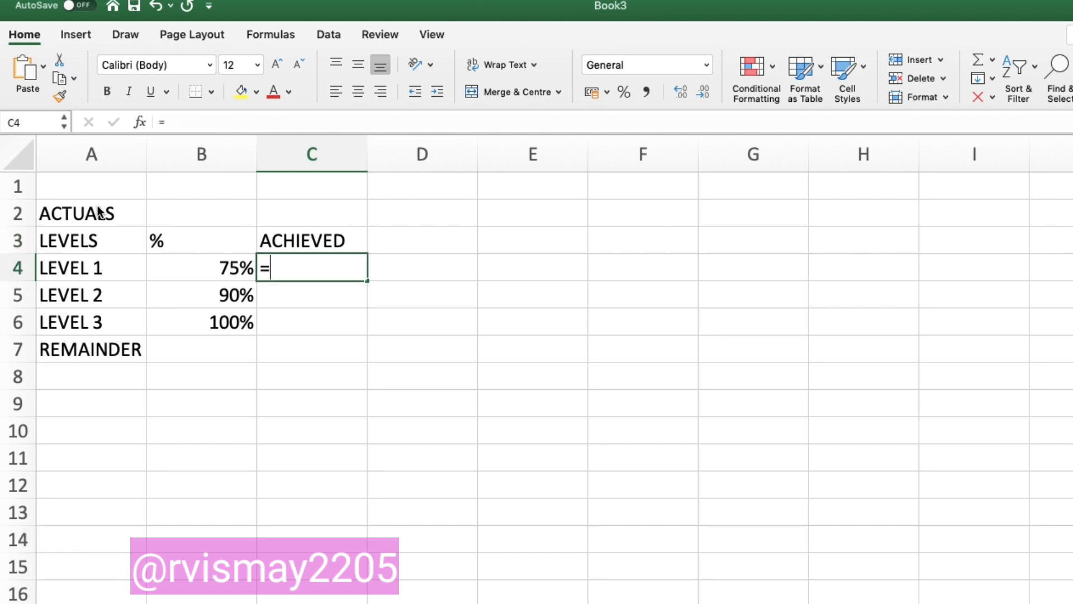
Step: Enter the formula =IF(B2<=B4,B2," ") in C4 for the Level 1 achieved value
text(=IF()
key(Left)
key(Up)
key(Up)
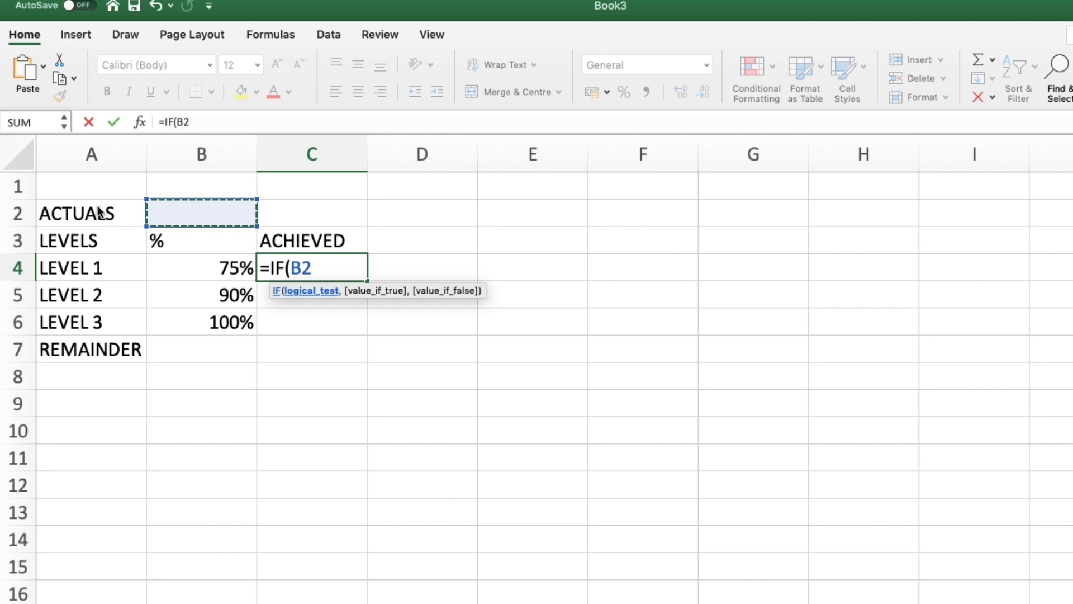
text(<=)
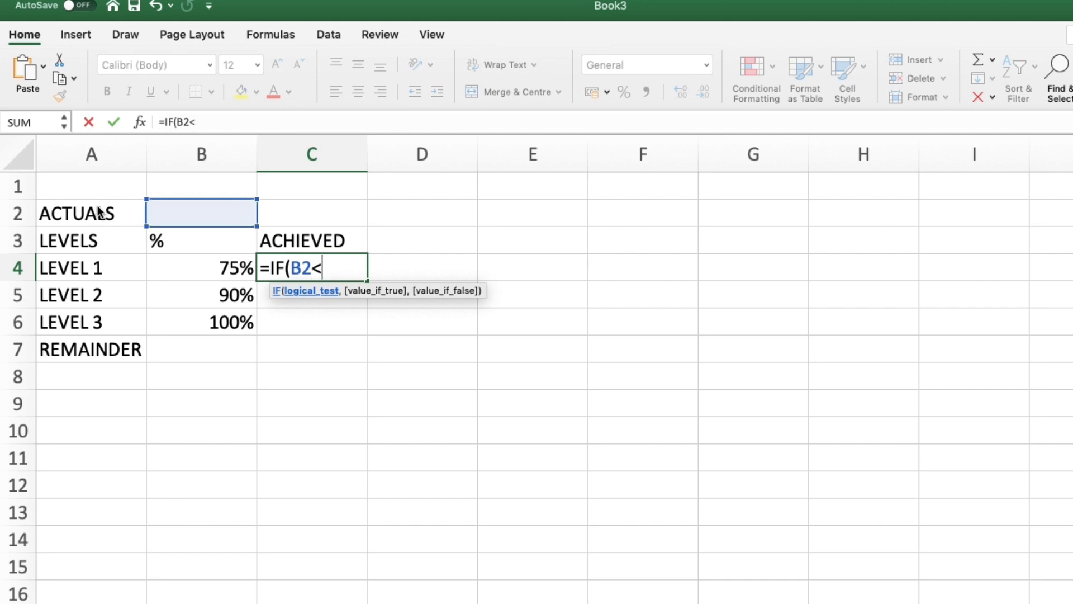
key(Left)
text(,)
key(Up)
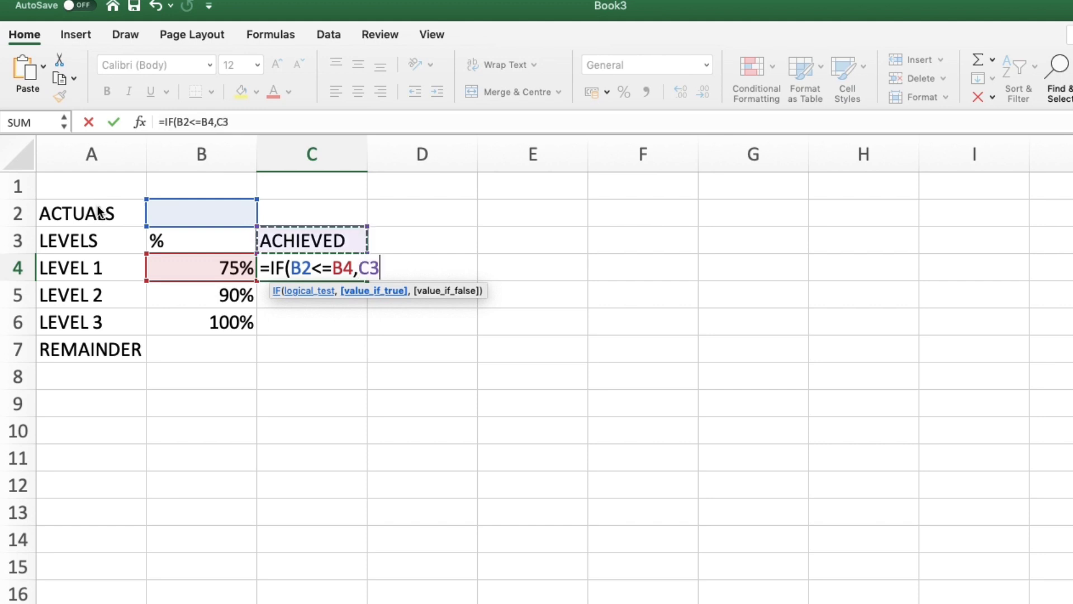
key(Up)
key(Left)
text(" "))
key(Return)
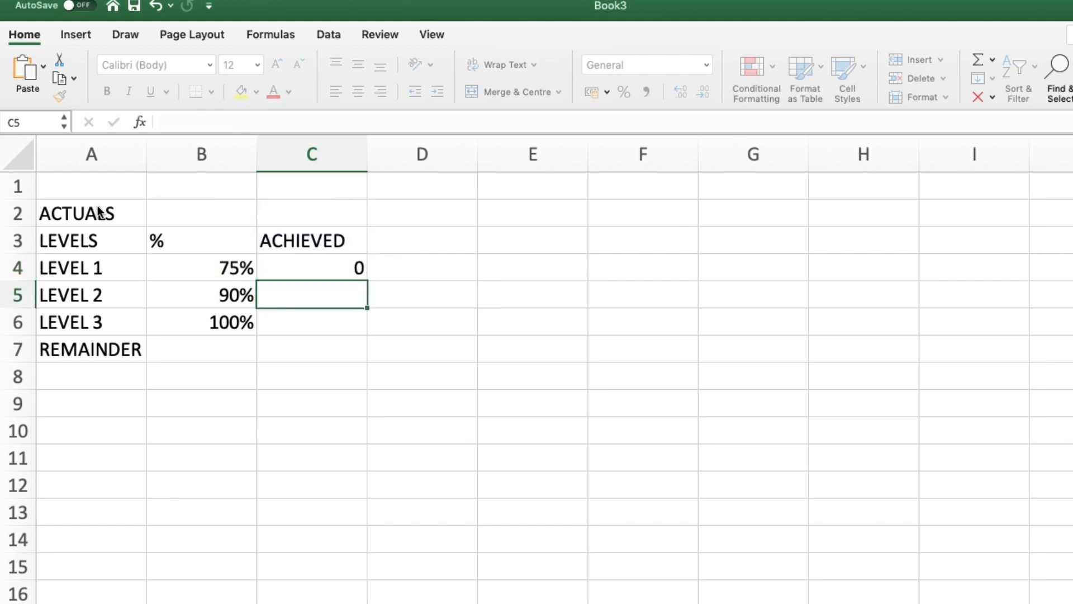
key(Up)
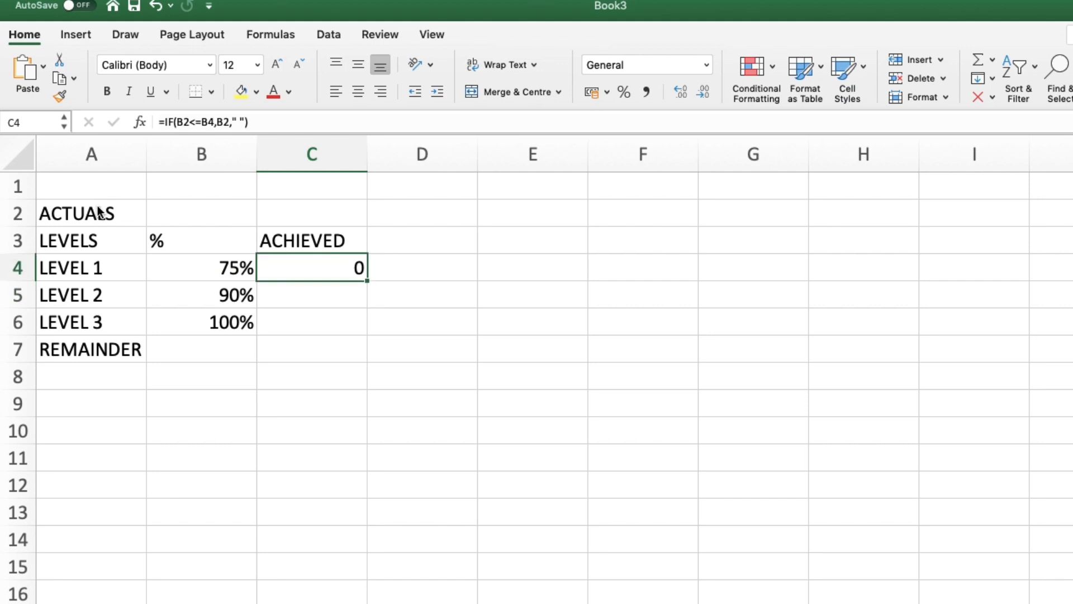
Step: Enter the formula =IF(AND(B2<=B5,B2>B4),B2," ") in C5 for the Level 2 achieved value
click(297, 296)
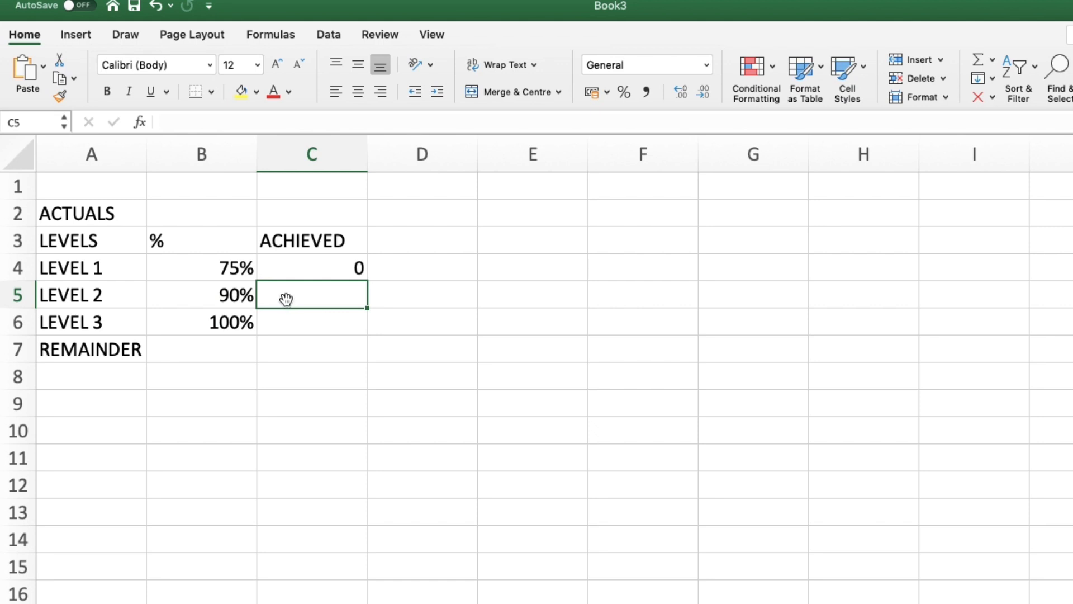
text(=IF(AND)
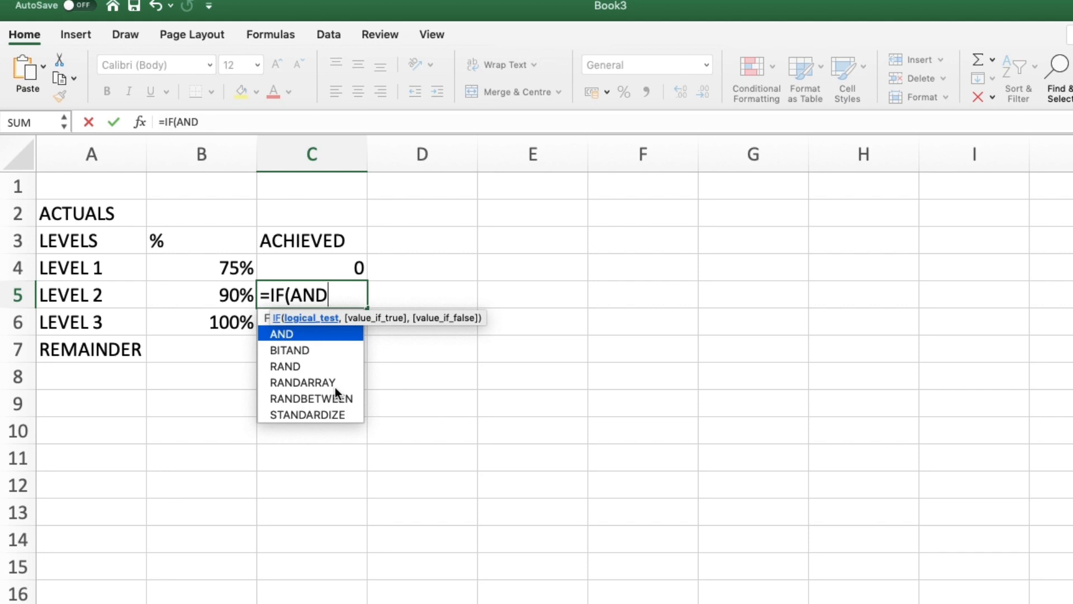
text(()
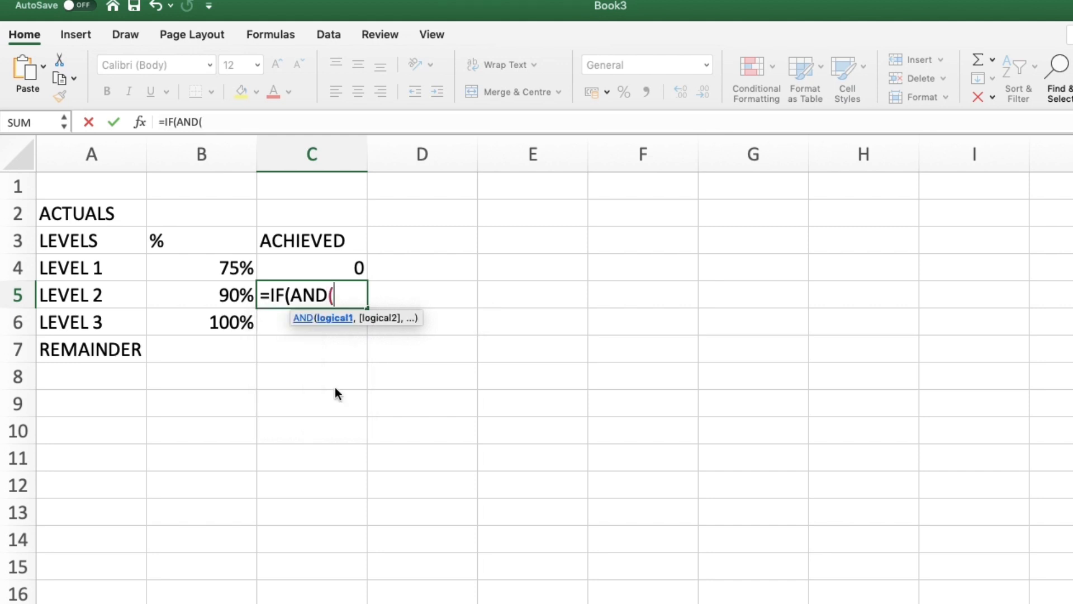
key(Left)
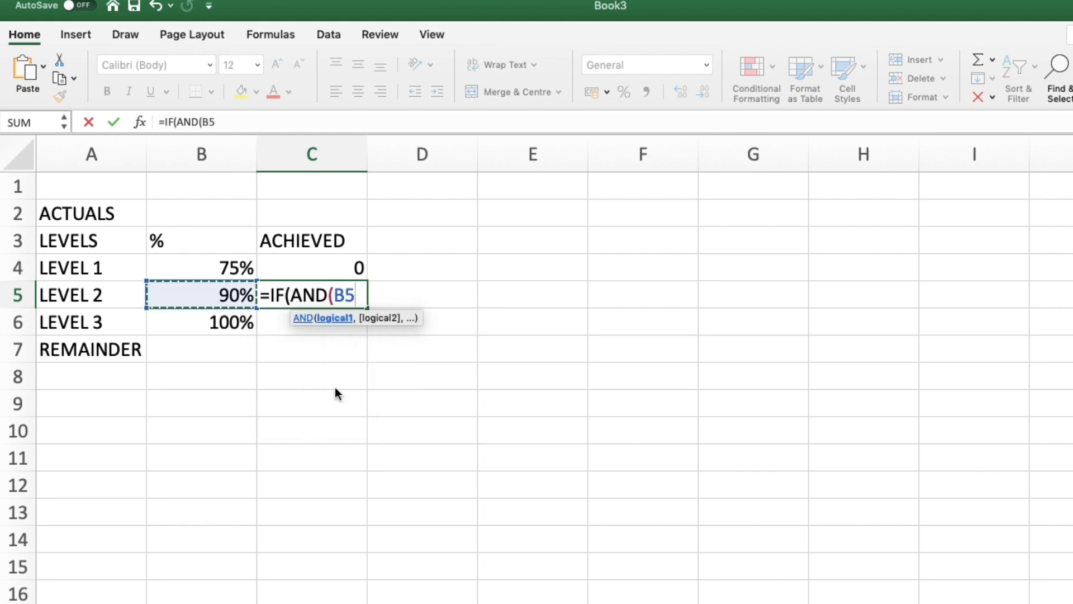
key(Up)
key(Up)
key(Up)
text(<=)
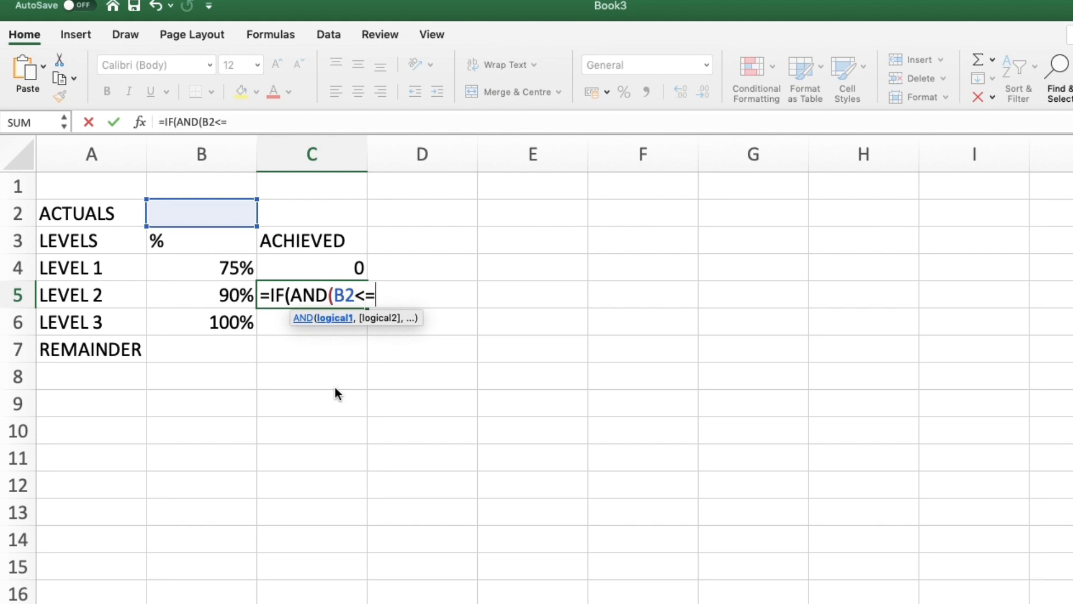
key(Left)
text(,)
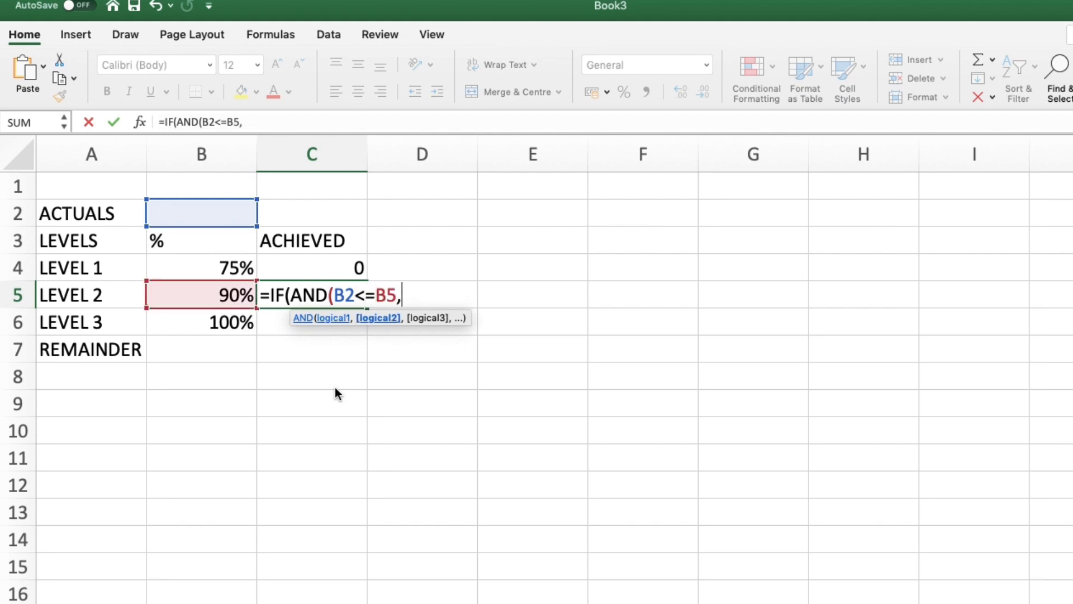
key(Up)
key(Up)
key(Up)
key(Left)
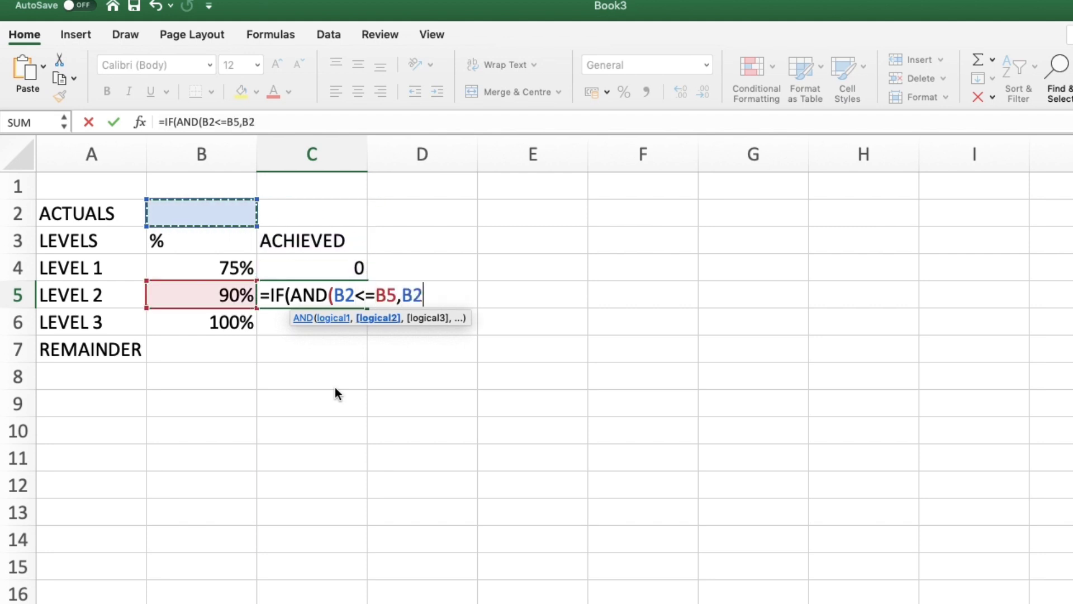
text(>)
key(Up)
key(Left)
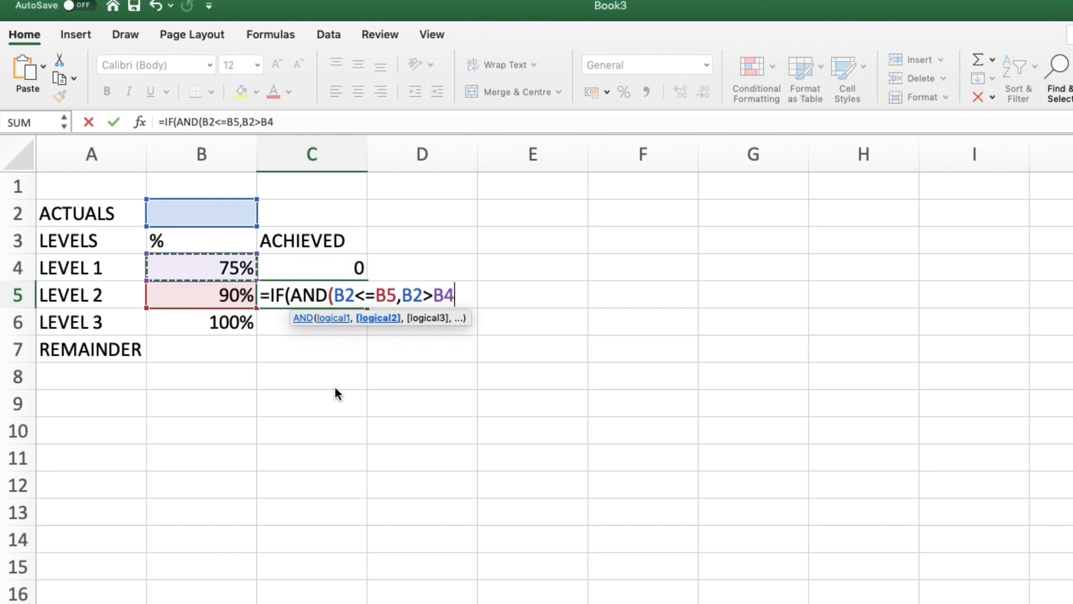
text(),)
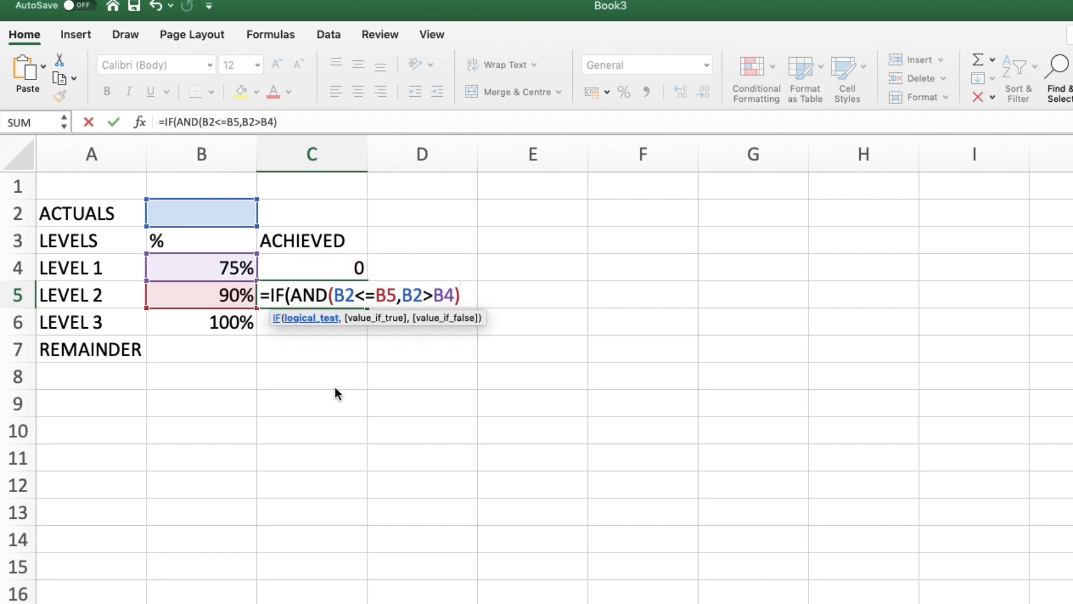
key(Up)
key(Up)
key(Up)
key(Left)
text(," "))
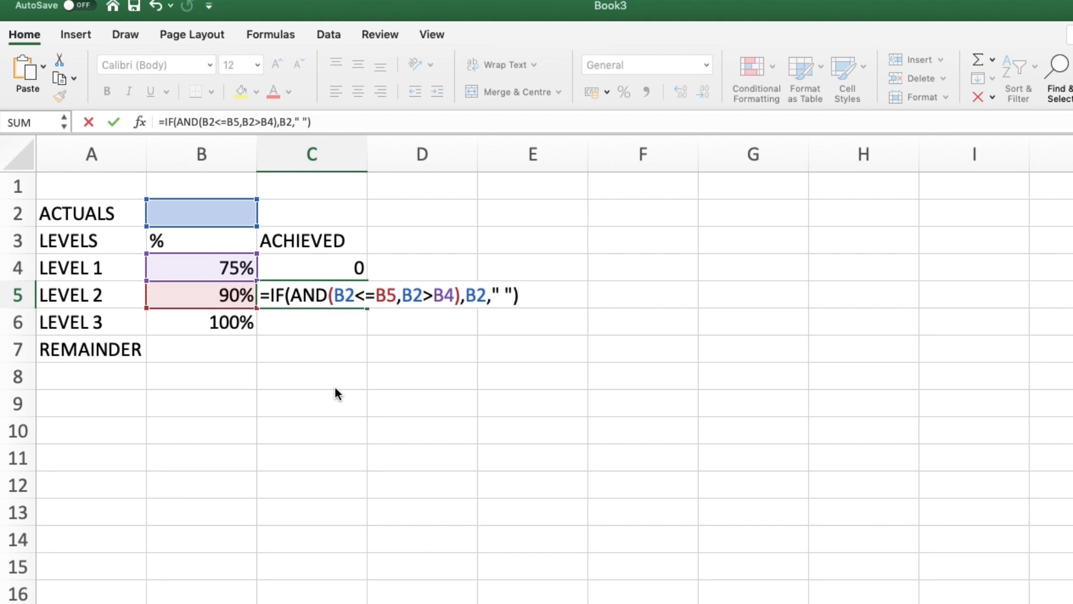
key(Return)
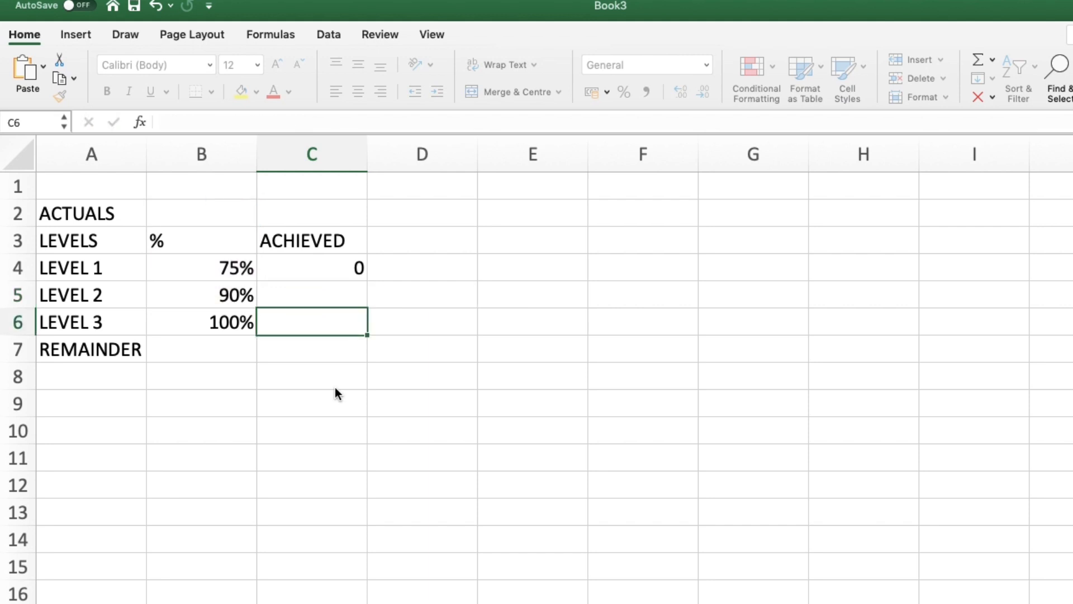
Step: Enter the actual value 60% in B2
key(Up)
key(Up)
key(Up)
key(Up)
key(Left)
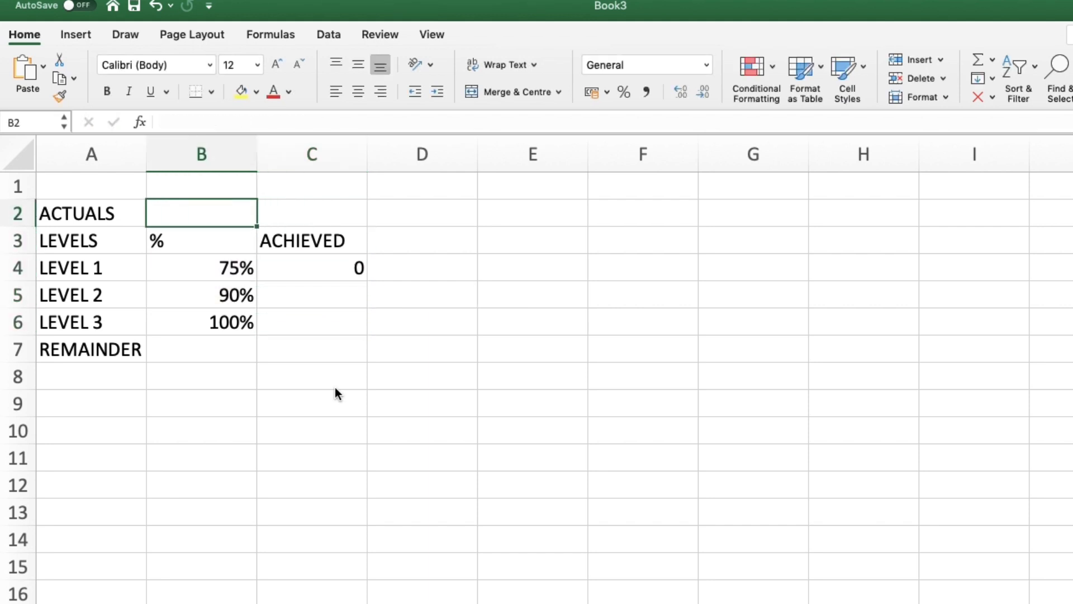
text(60)
key(Return)
key(Down)
key(Right)
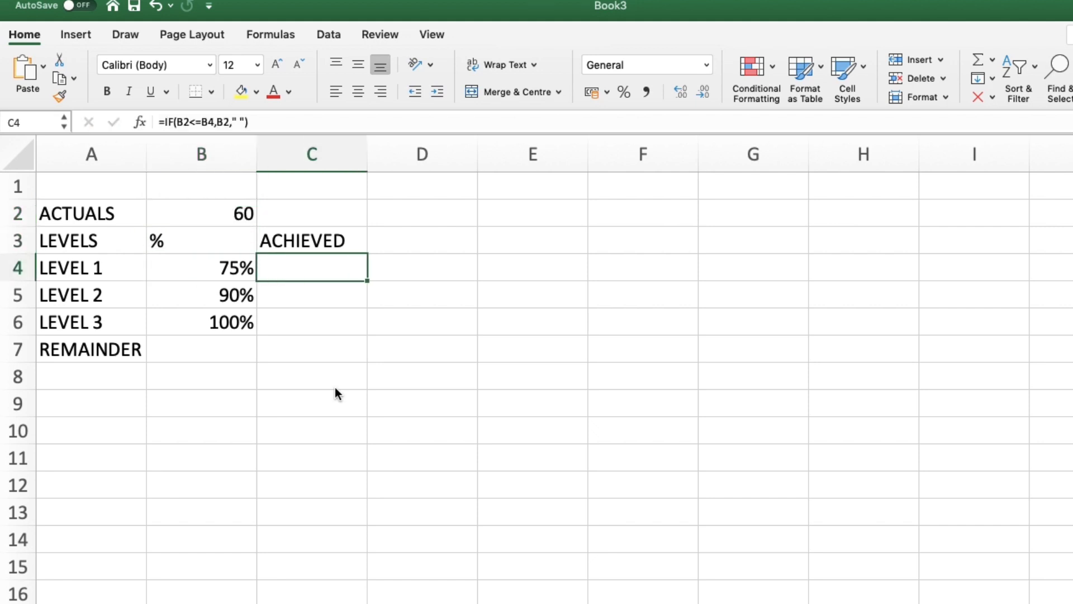
key(Up)
key(Up)
key(Left)
key(F2)
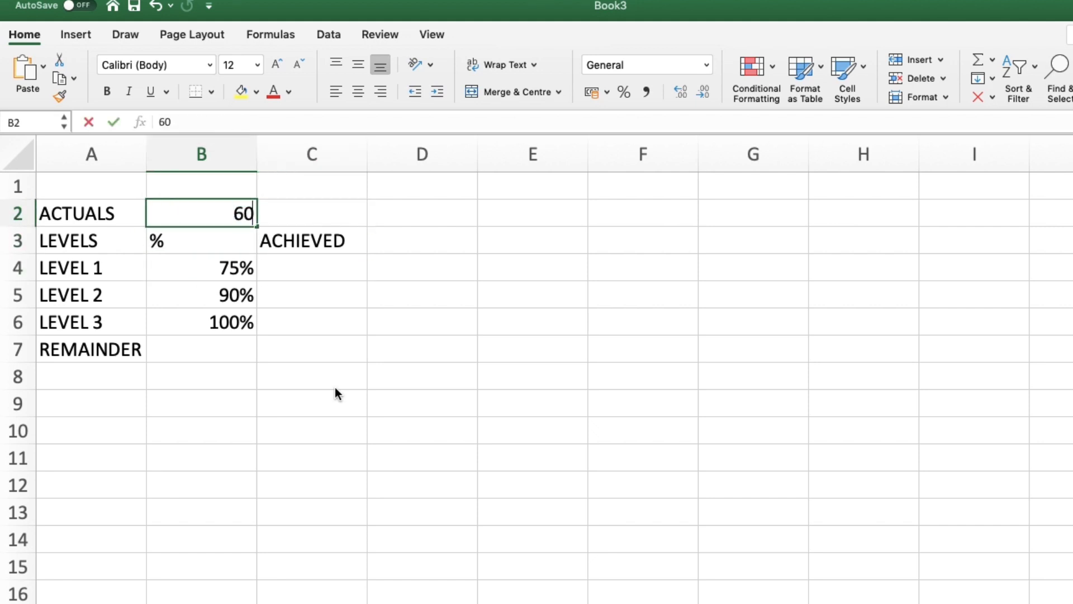
text(%)
key(Return)
key(Down)
key(Right)
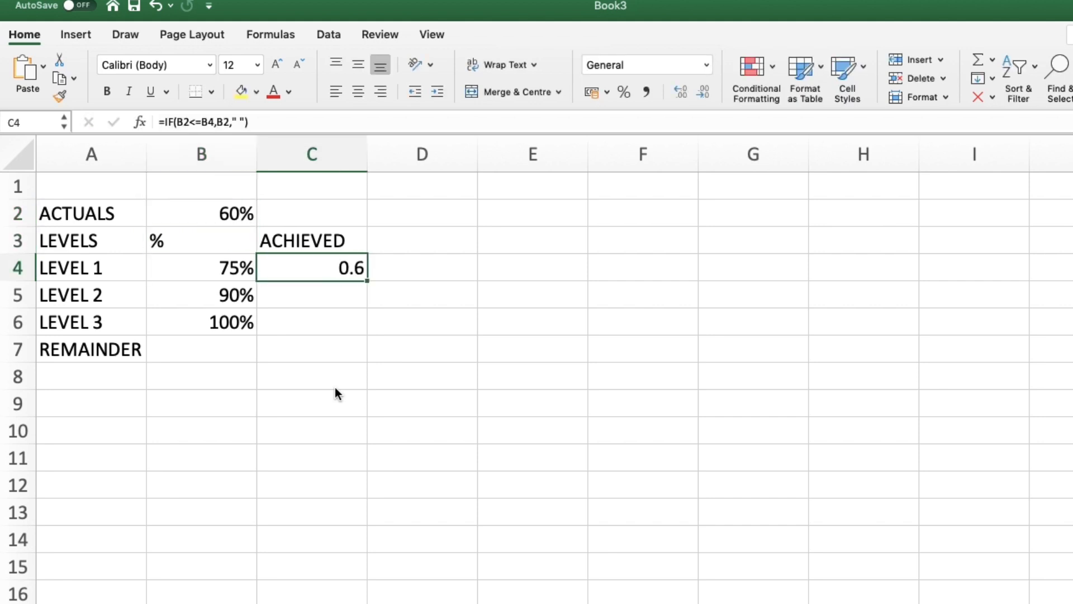
Step: Format the achieved cells C4 to C7 as percentages
key(shift+Down)
key(shift+Down)
key(shift+Down)
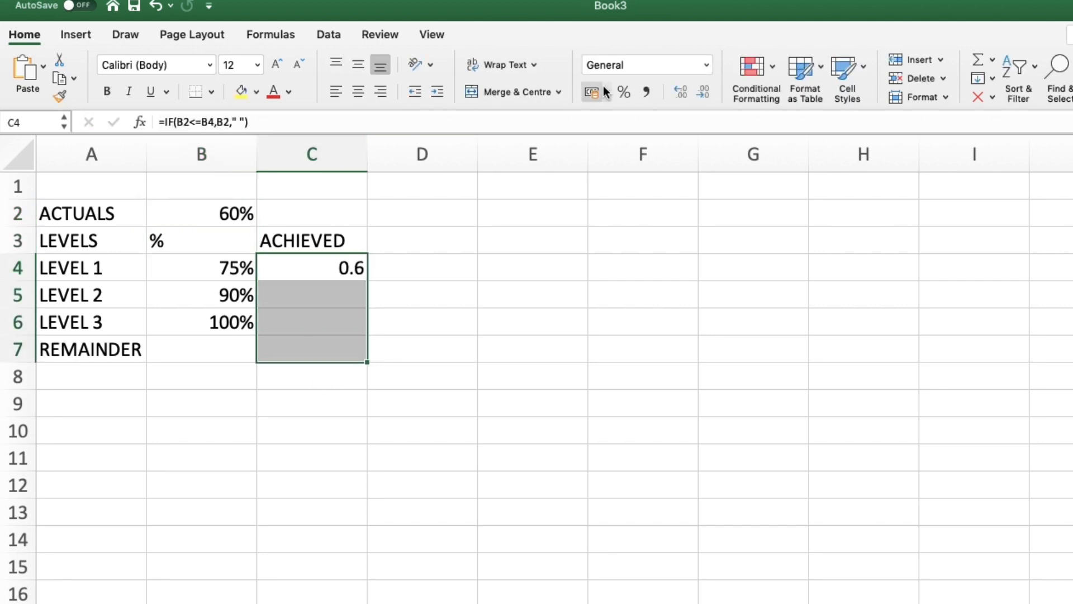
click(623, 91)
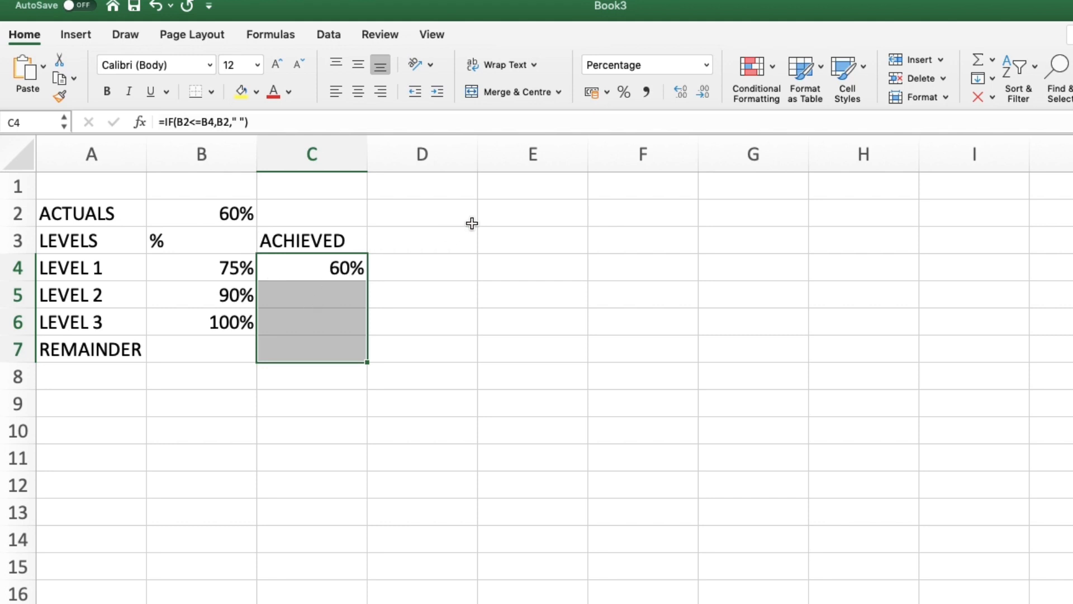
Step: Change the actual value in B2 to 80%
click(321, 302)
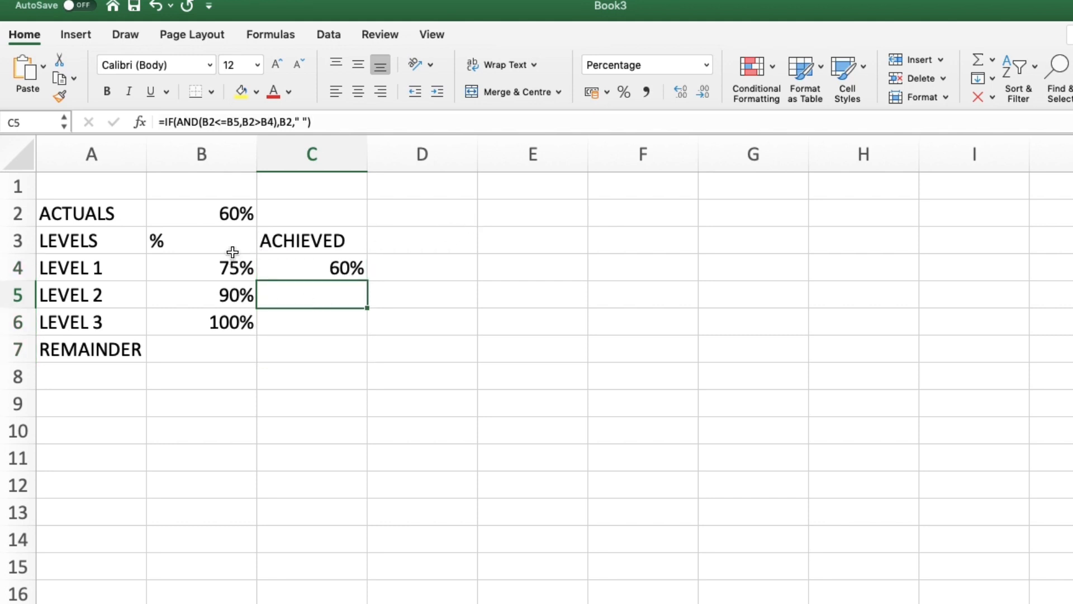
click(232, 216)
text(80)
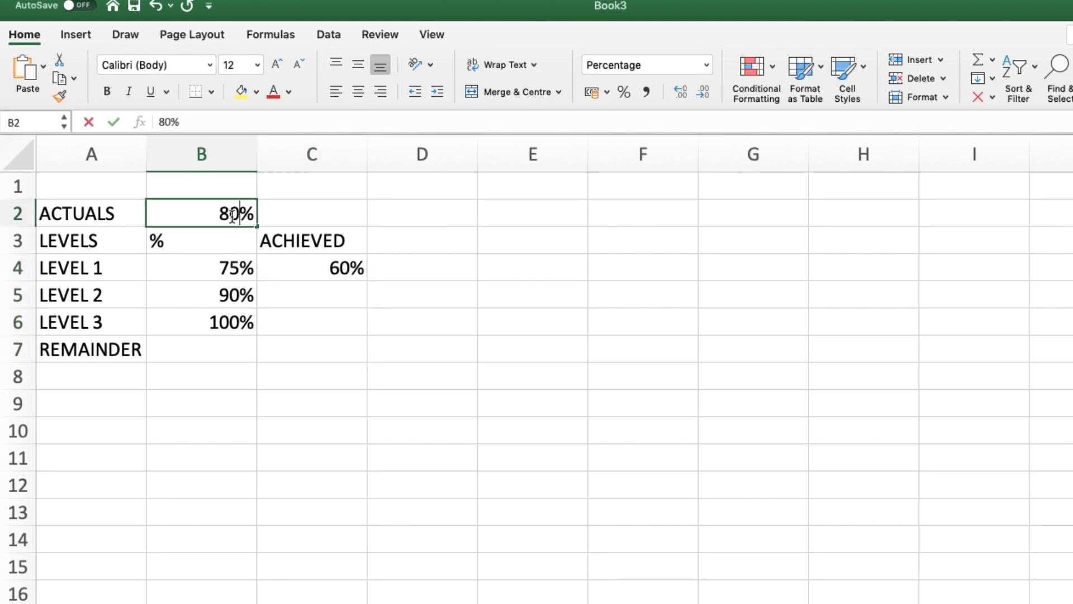
key(Return)
key(Down)
key(Down)
key(Right)
key(Down)
key(Up)
key(Down)
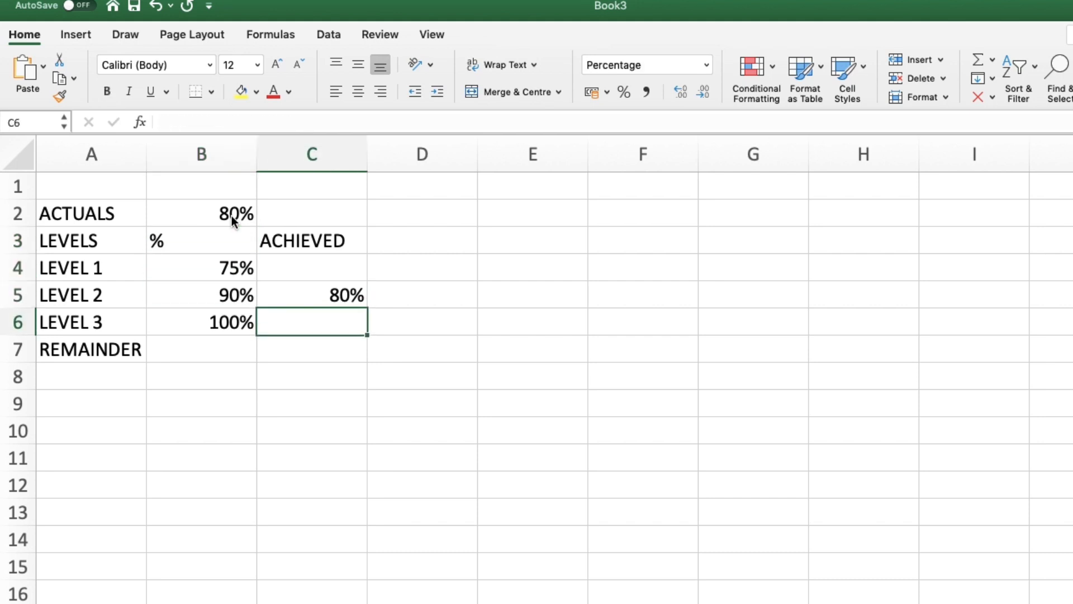
Step: Enter the formula =IF(B2>B5,B2,"") in C6 for the Level 3 achieved value
text(=IF()
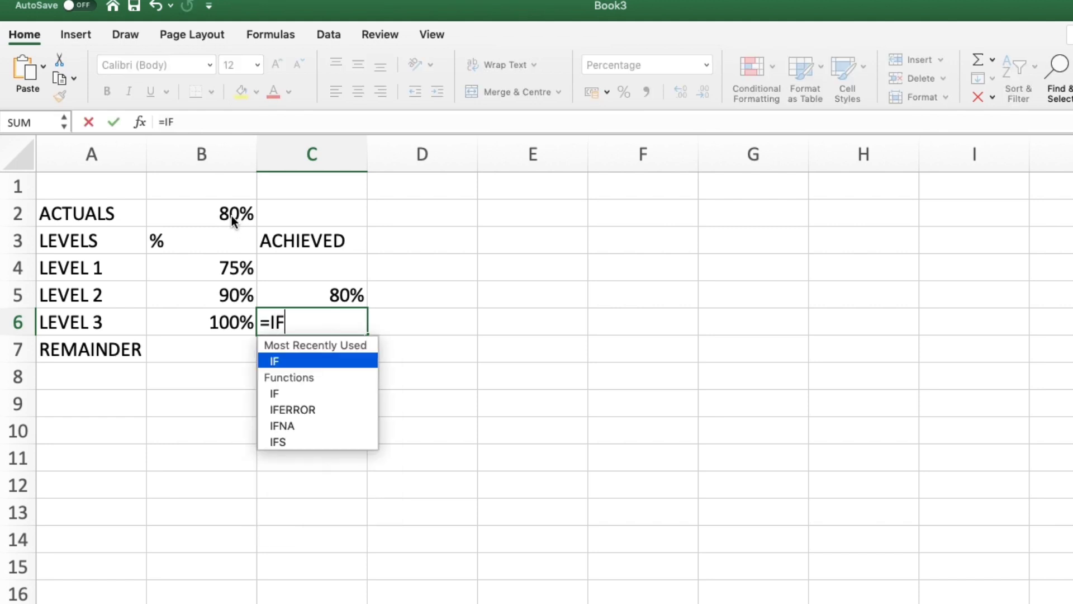
key(Up)
key(Up)
key(Up)
key(Left)
key(Up)
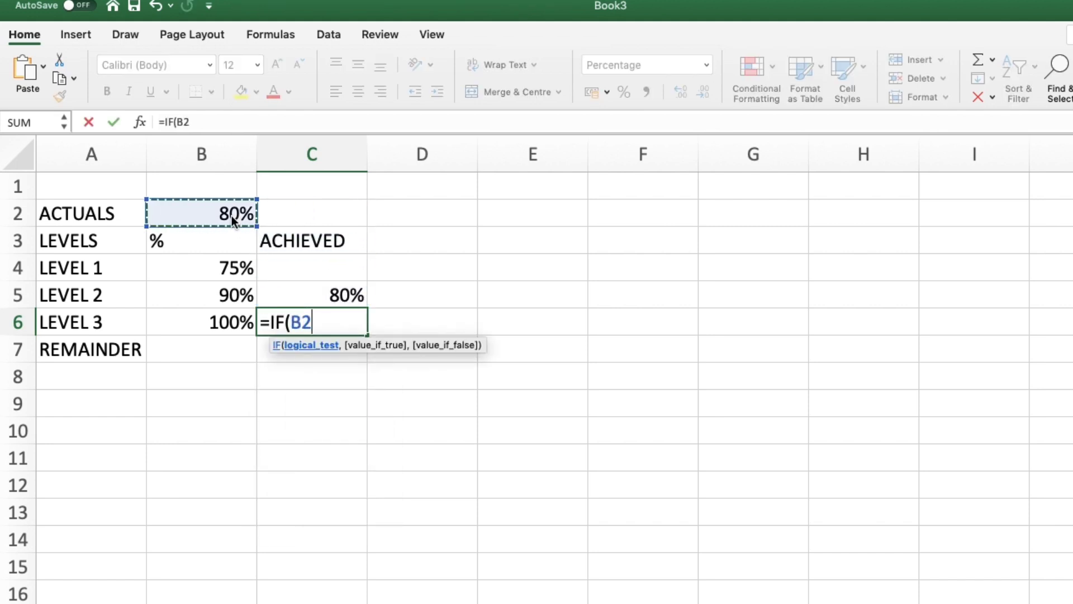
text(>=)
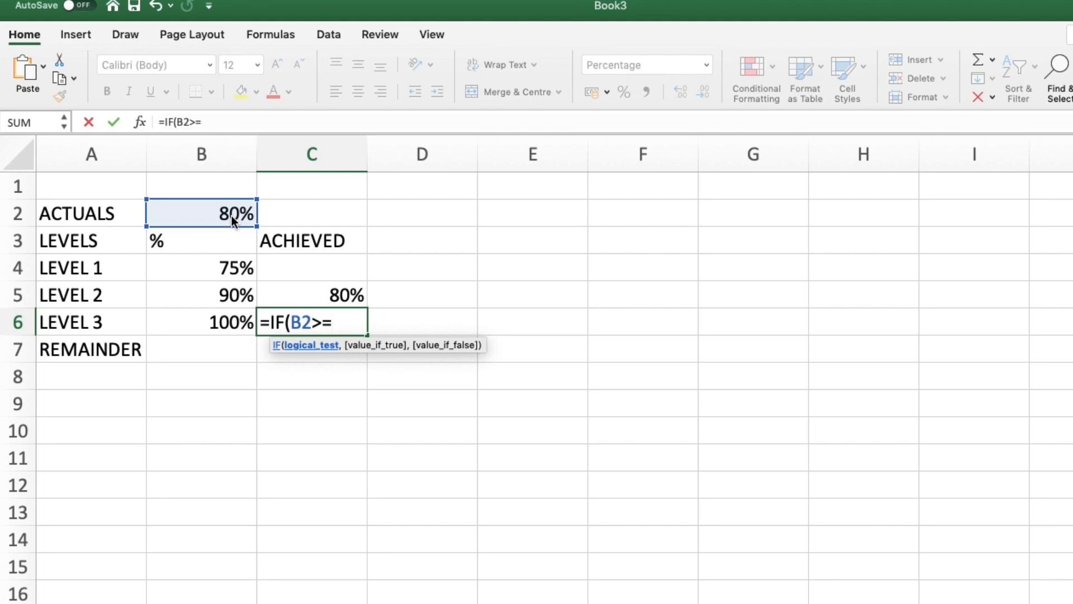
key(Left)
key(Left)
key(Up)
key(Right)
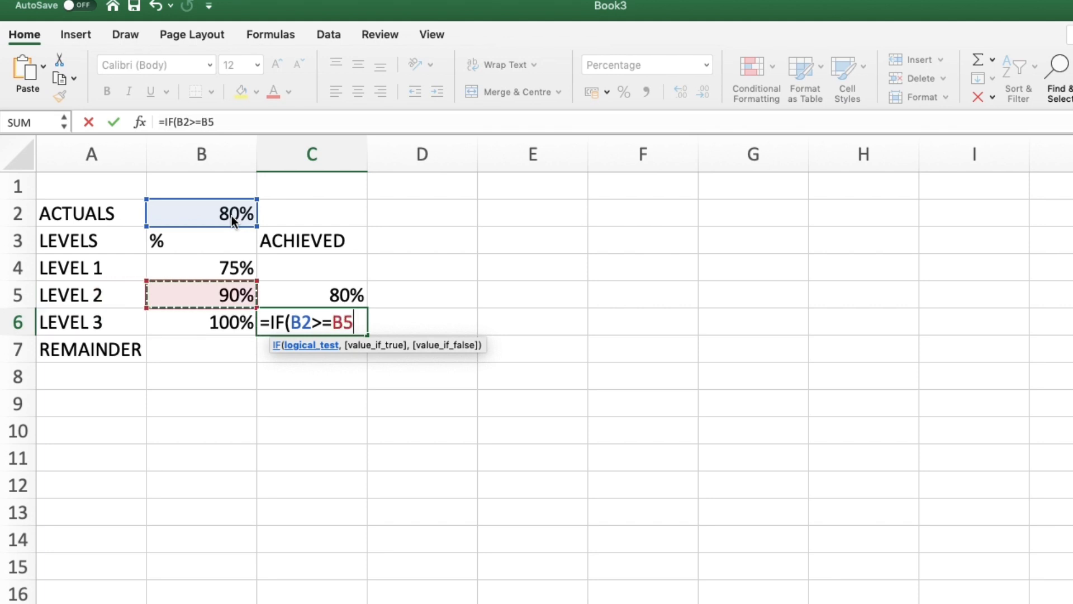
key(BackSpace)
key(BackSpace)
key(BackSpace)
key(Left)
key(Up)
text(,)
key(Up)
key(Up)
key(Up)
key(Up)
key(Left)
text(,"")
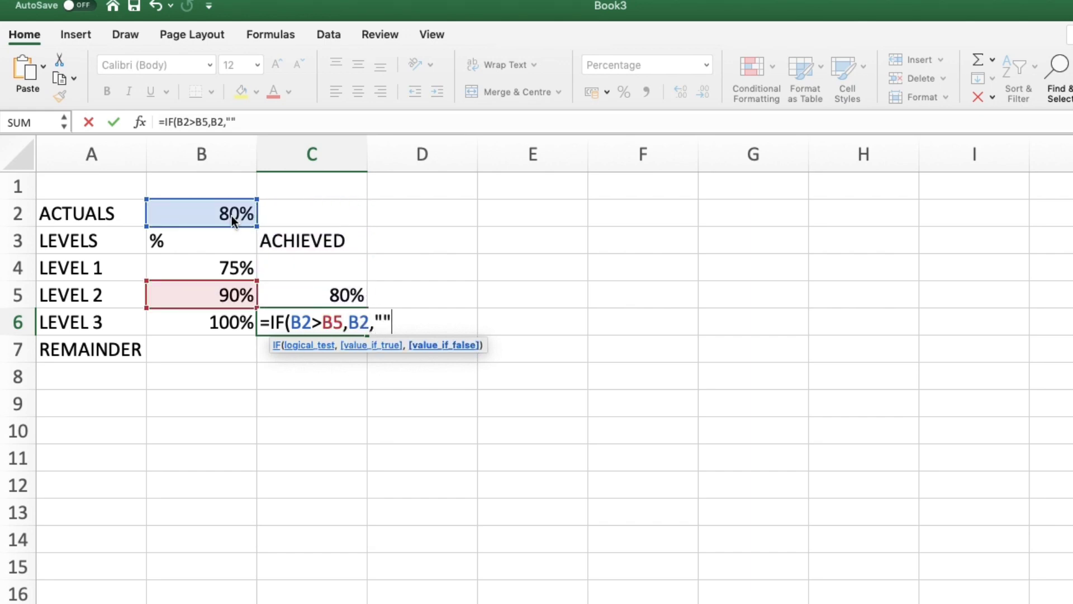
key(BackSpace)
text("))
key(Return)
Step: Change the actual value in B2 to 92%
key(Up)
key(Up)
key(Left)
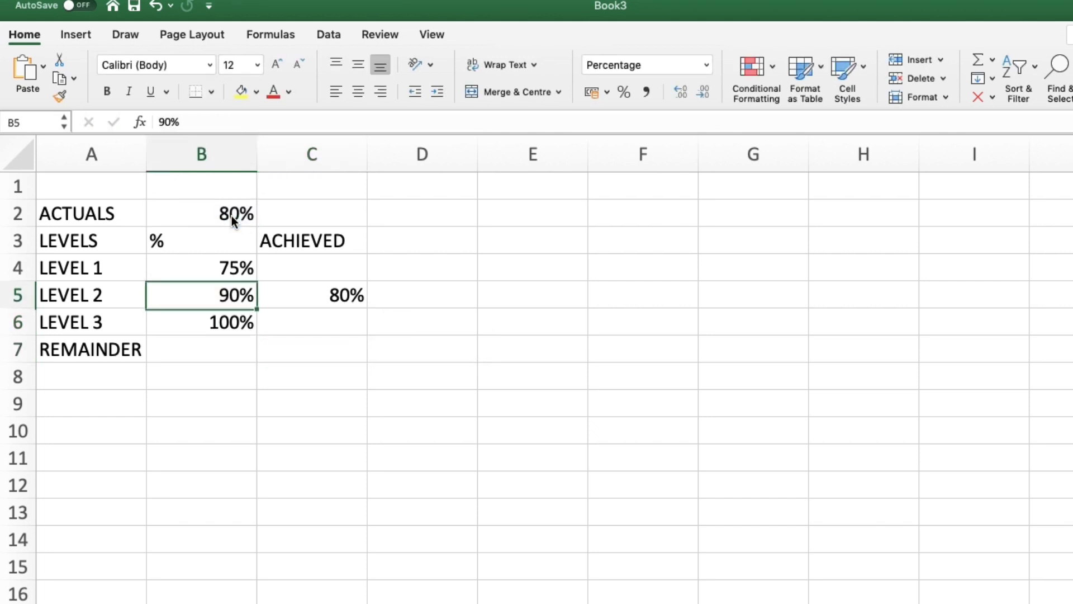
key(Up)
key(Up)
key(Up)
double_click(232, 216)
key(BackSpace)
key(BackSpace)
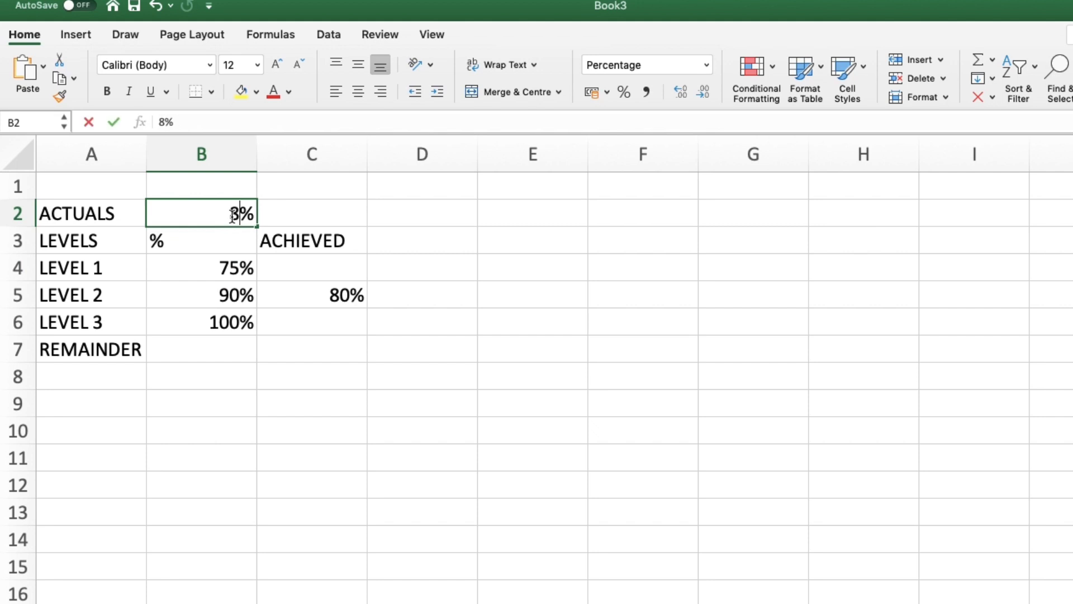
text(92)
key(Return)
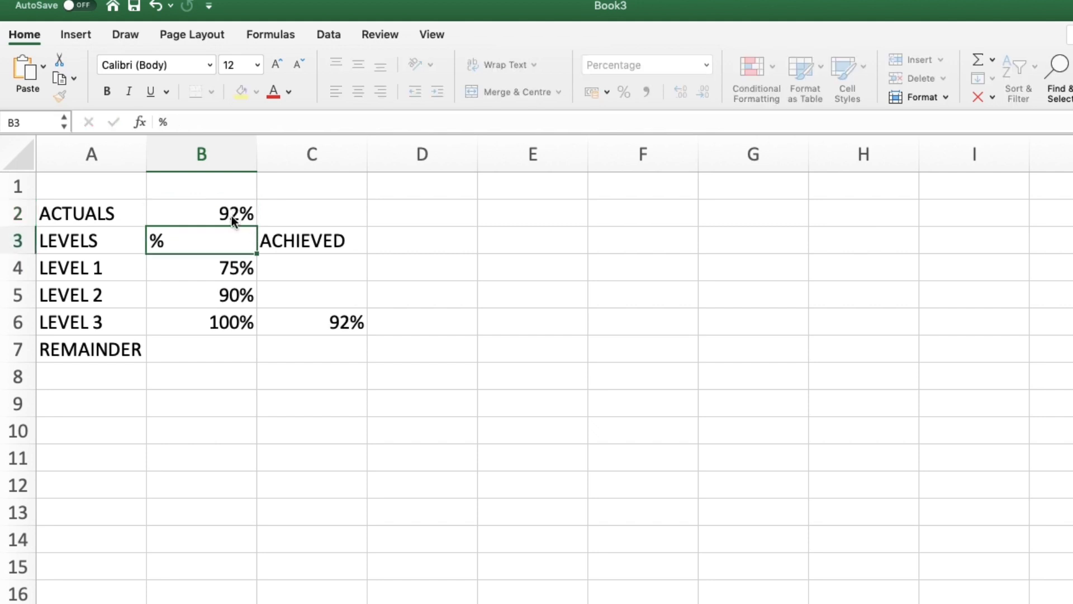
key(Up)
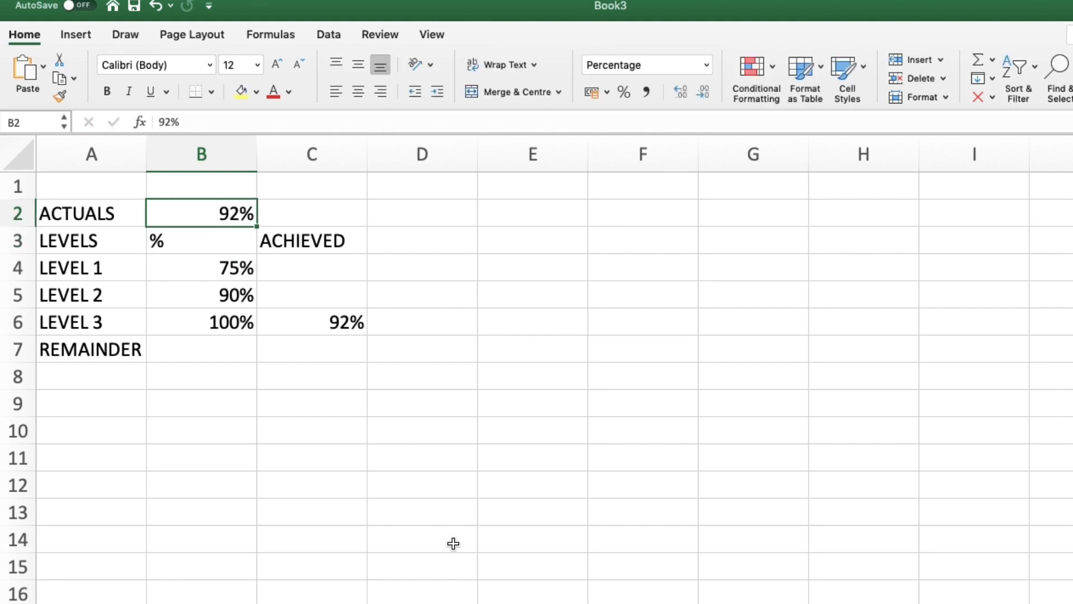
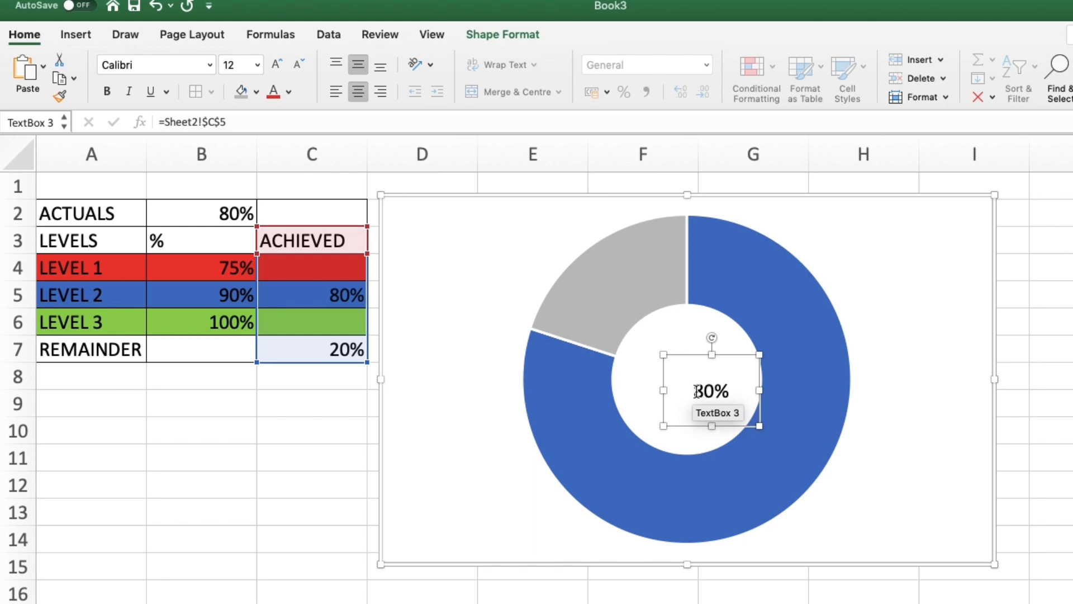
Step: Colour the centre label text of the doughnut chart blue to match Level 2
drag(696, 391, 695, 391)
double_click(698, 390)
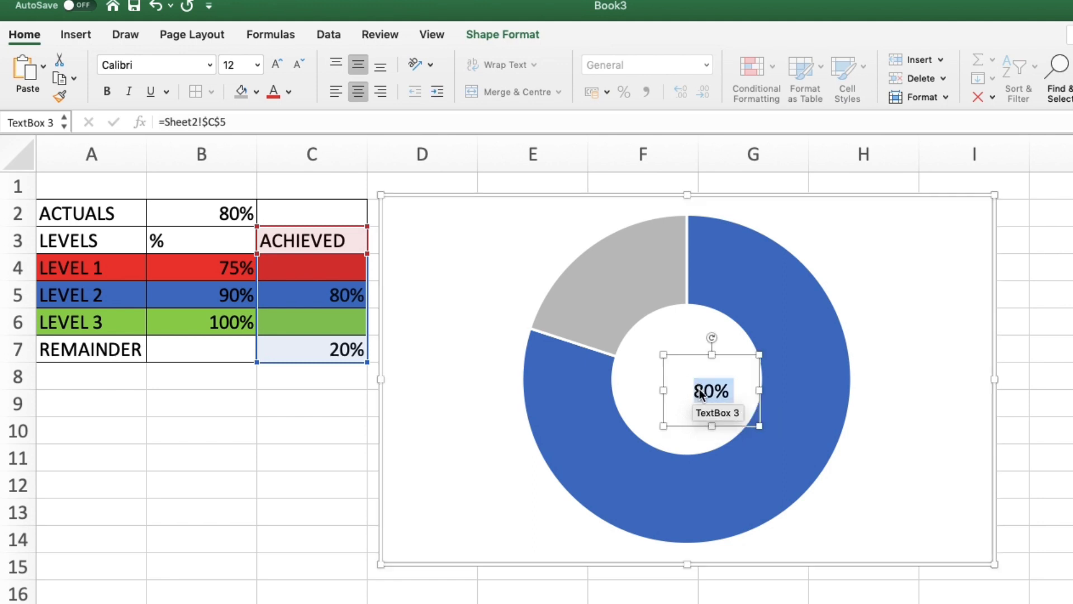
click(478, 37)
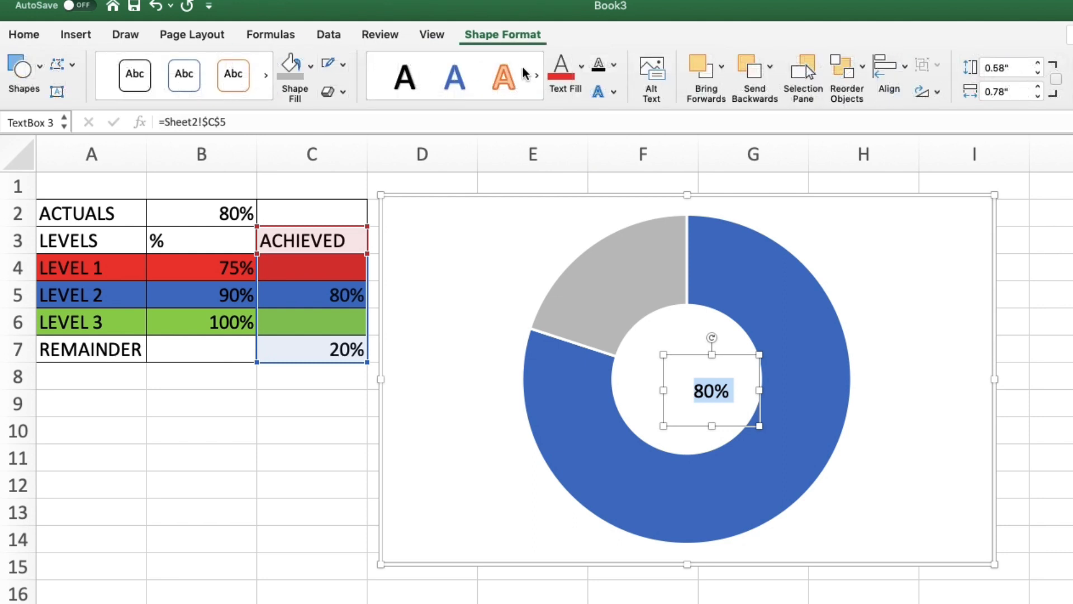
click(583, 75)
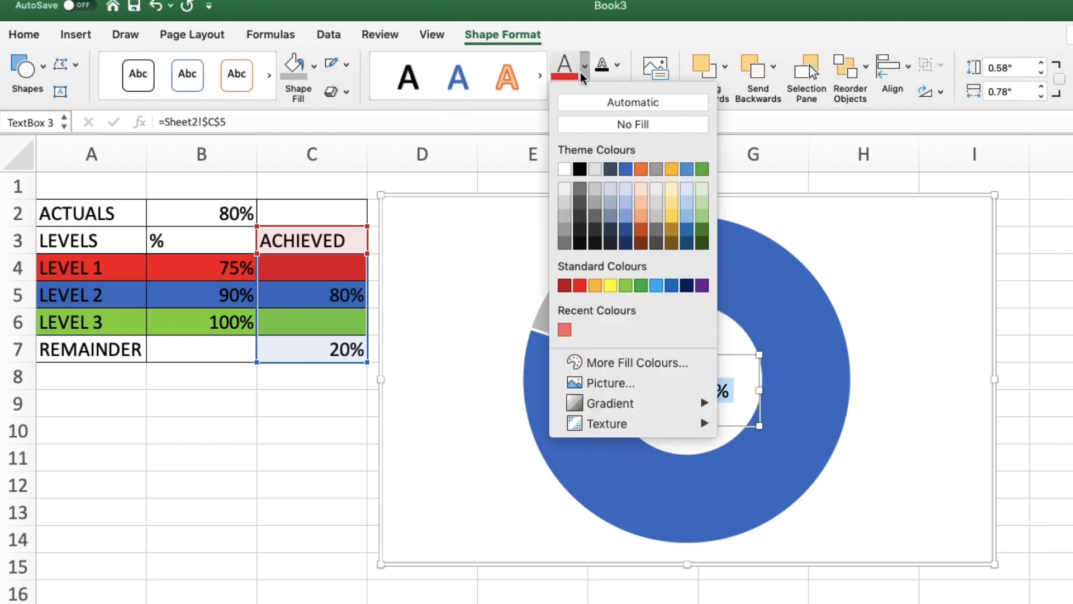
click(626, 169)
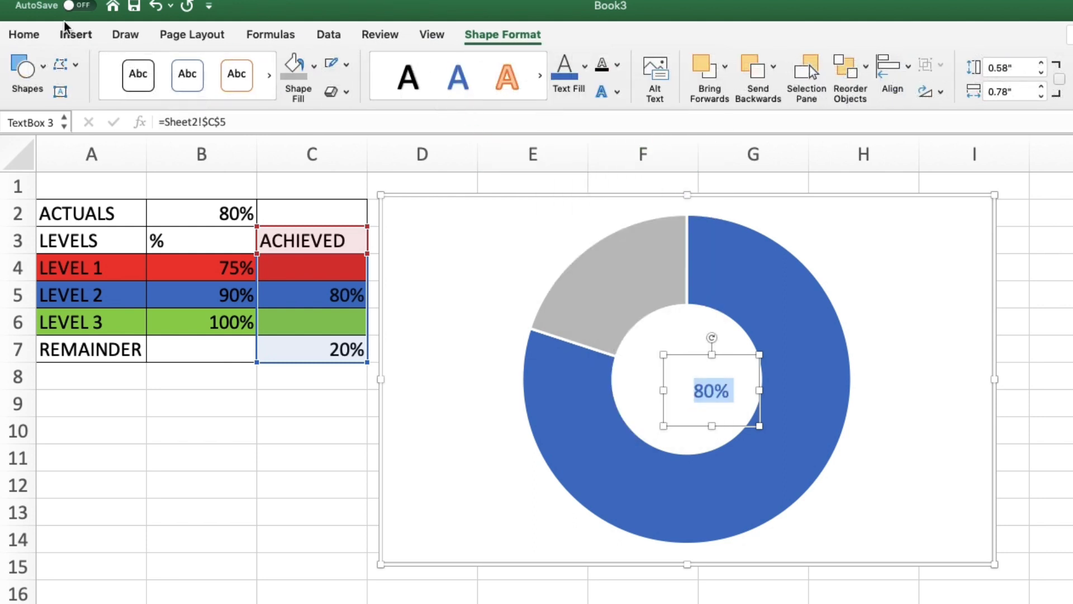
Step: Enlarge the centre label's font size to 18
click(26, 36)
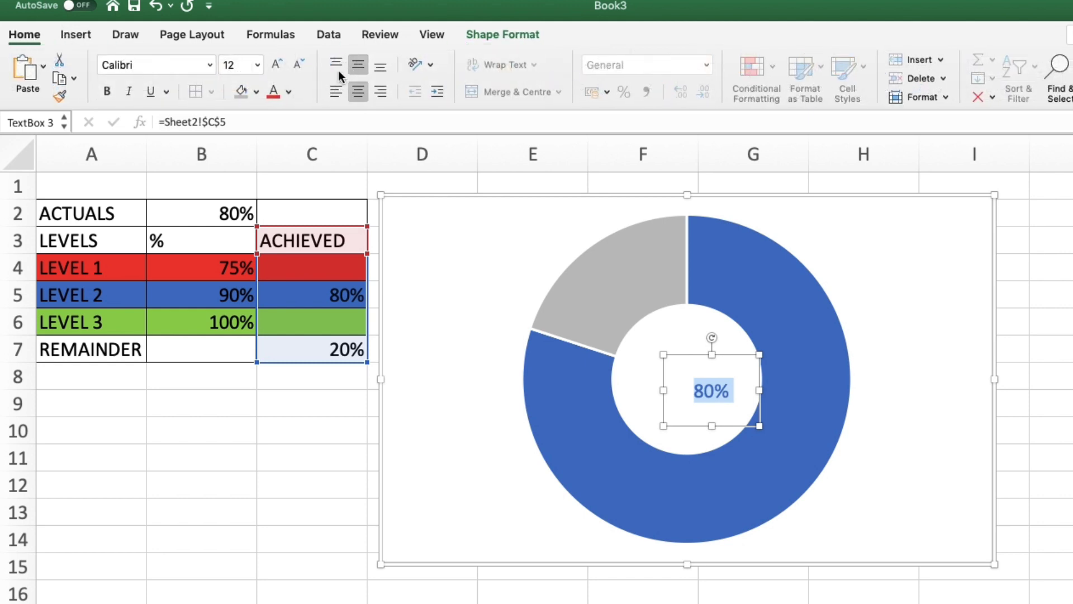
click(274, 69)
click(274, 69)
click(274, 70)
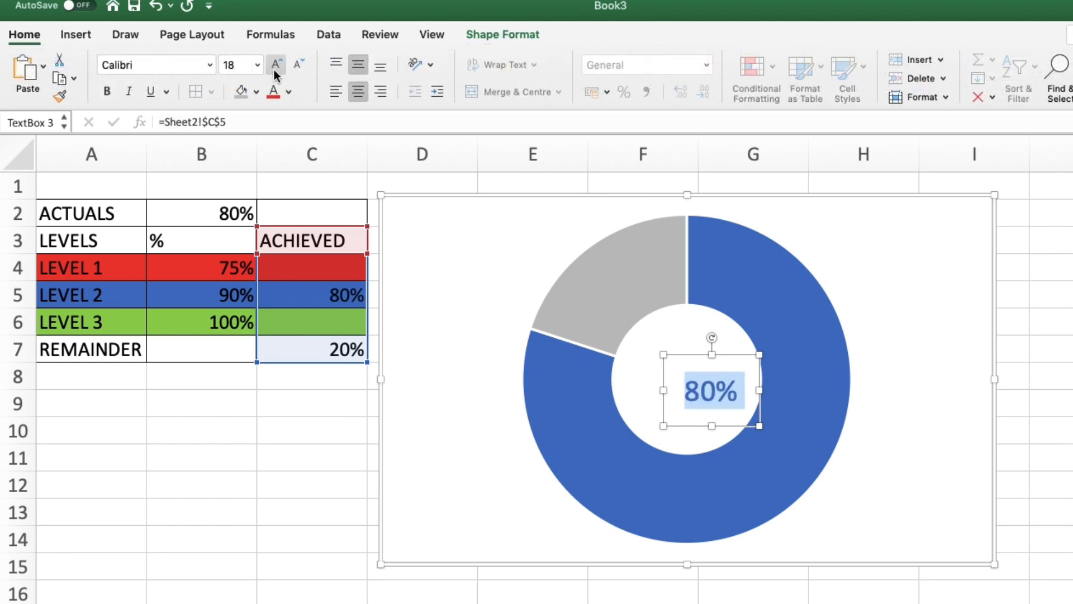
drag(694, 353, 671, 342)
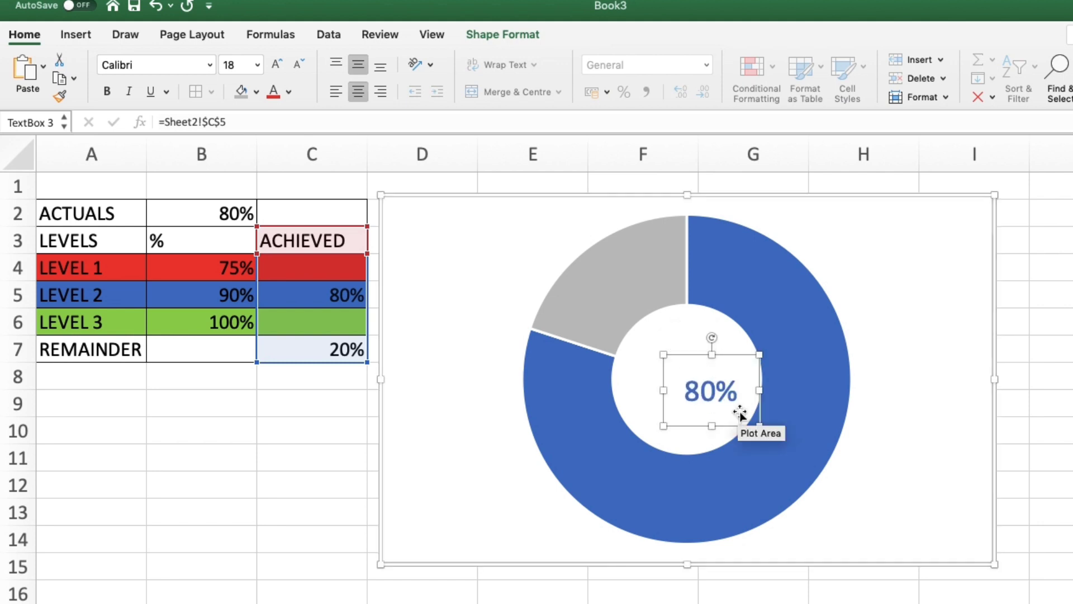
key(Tab)
key(Tab)
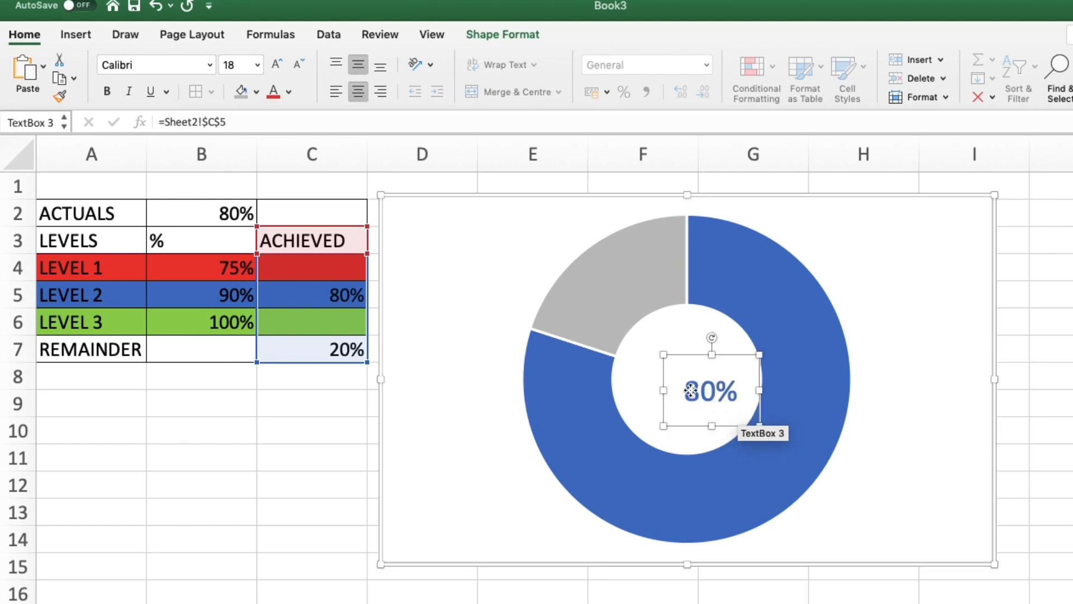
Step: Increase the centre label's font size to 24, align its text to the top and reposition it
click(732, 391)
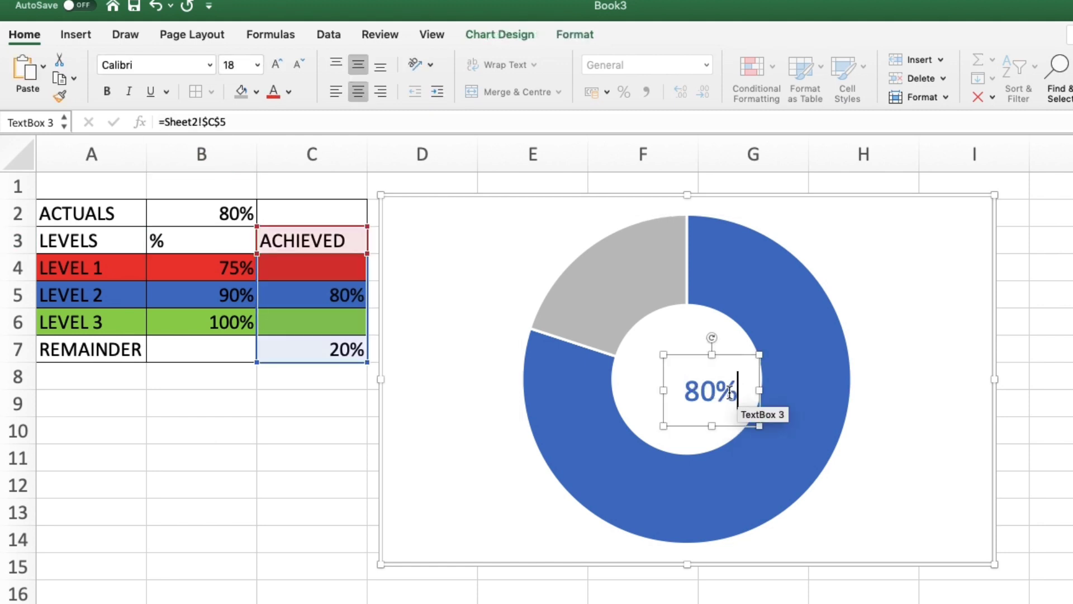
double_click(729, 392)
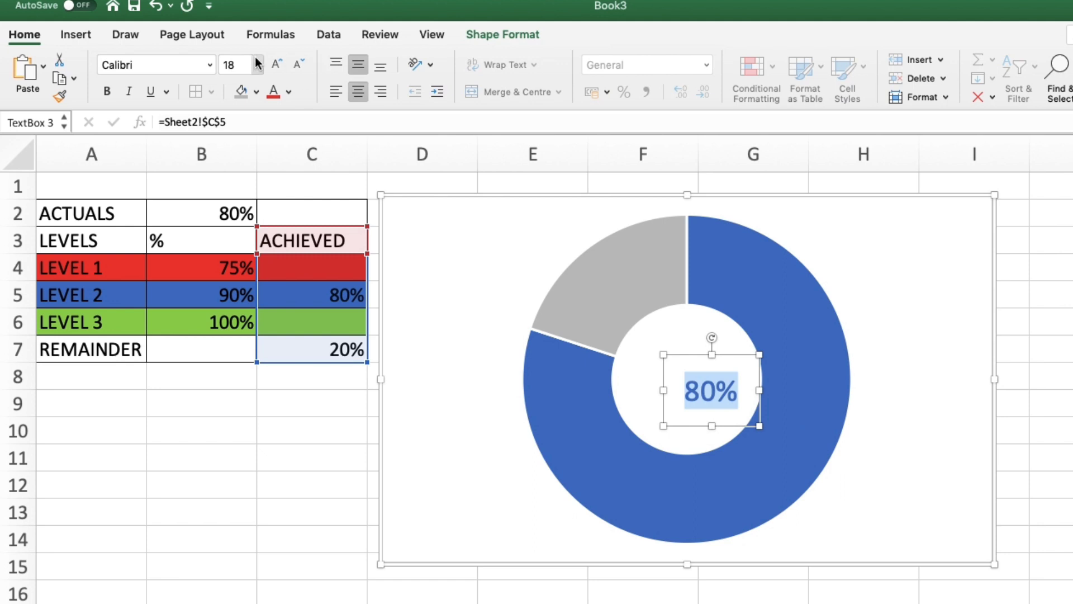
click(276, 64)
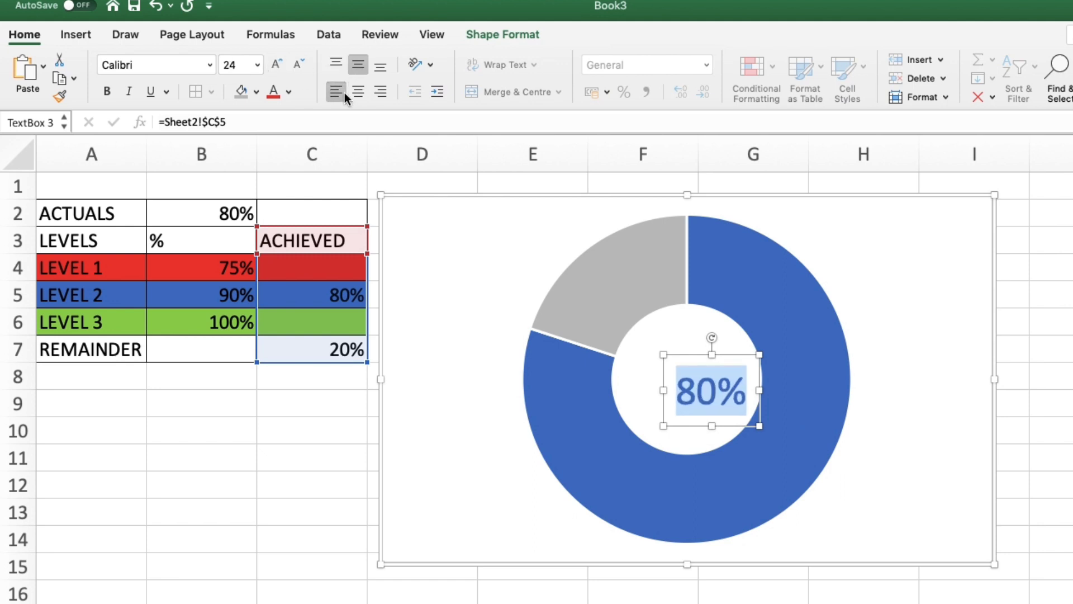
click(336, 65)
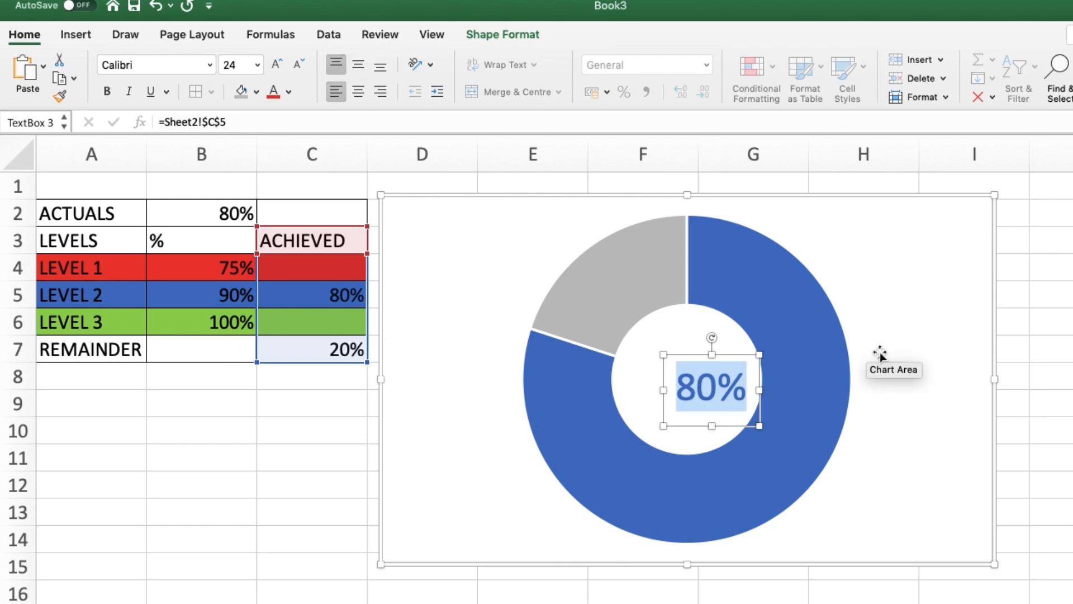
key(Left)
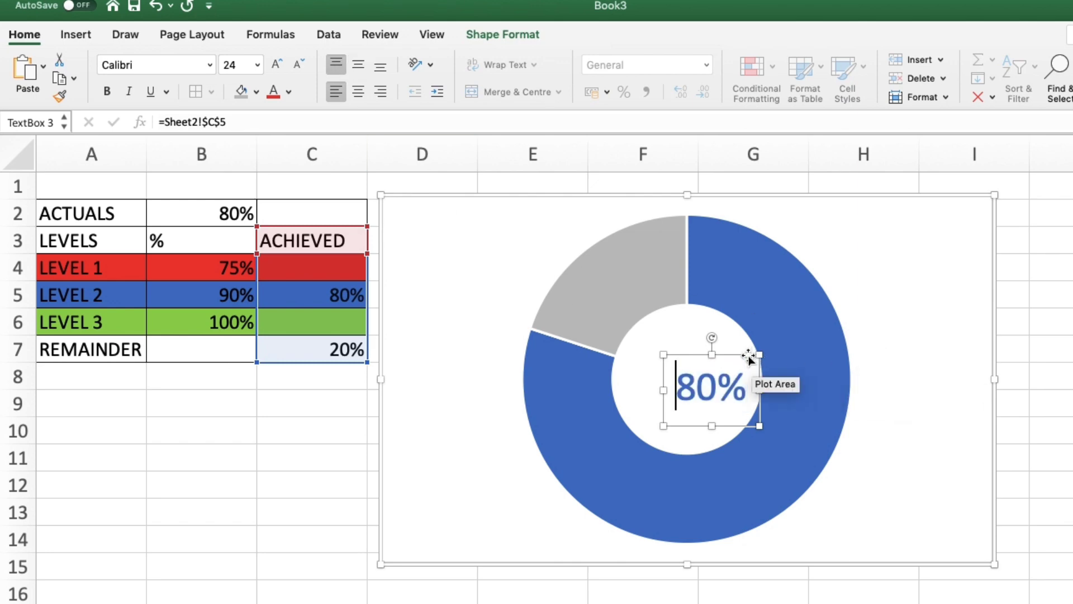
drag(752, 363, 722, 352)
click(1043, 463)
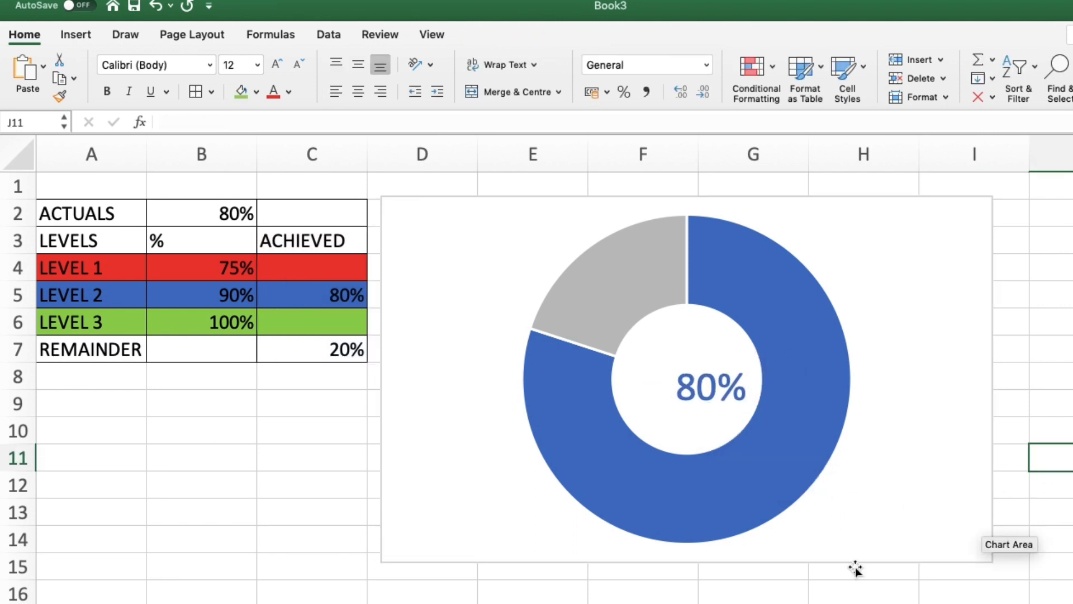
Step: Change the actual value in B2 to 88%
click(211, 216)
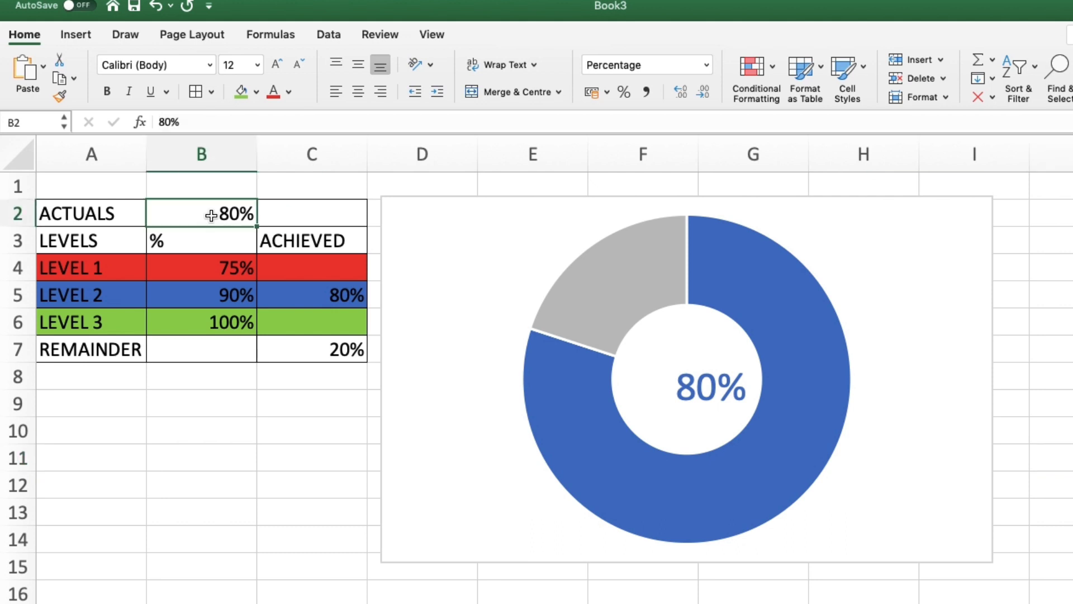
text(88)
key(Return)
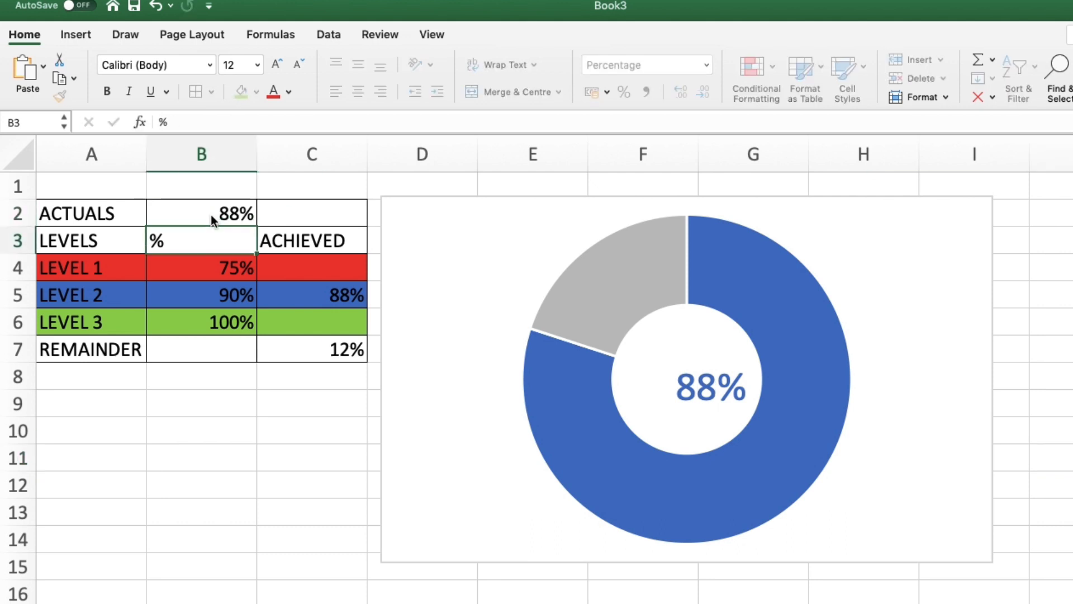
Step: Change the actual value in B2 to 60%
click(199, 211)
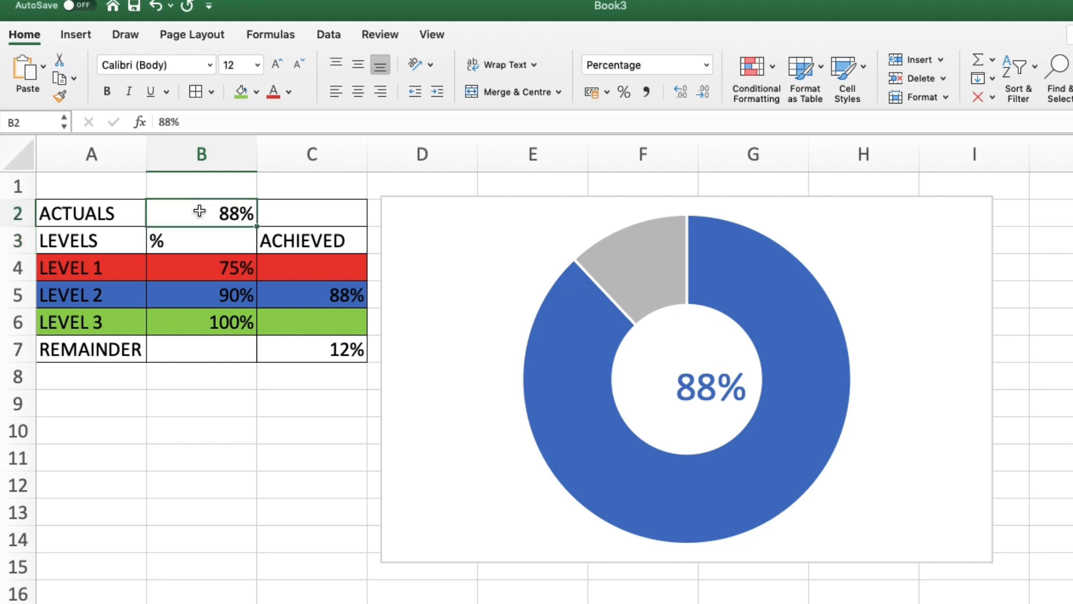
text(60)
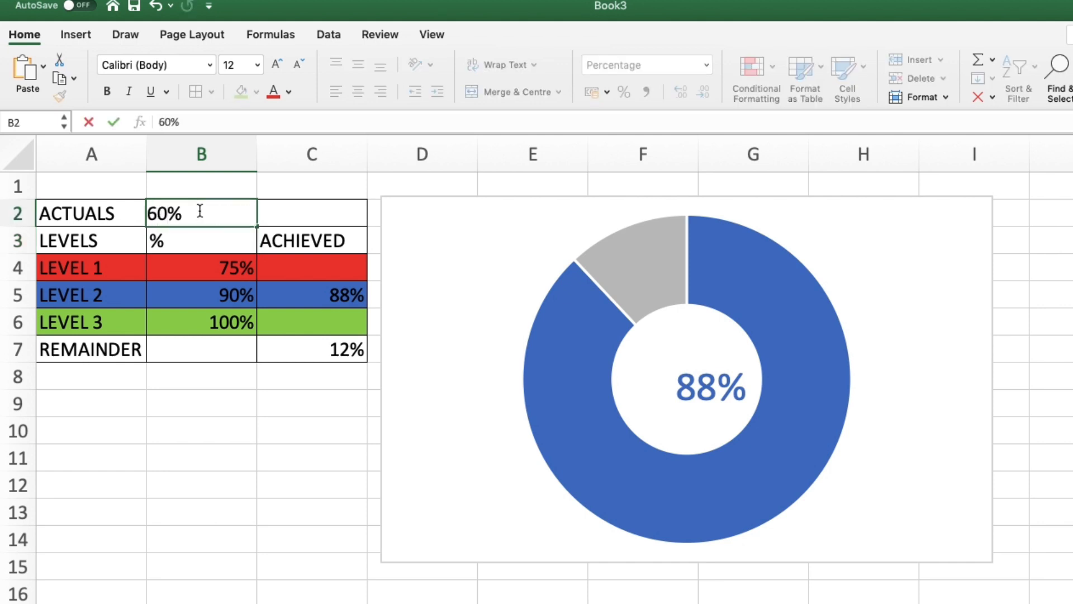
key(Return)
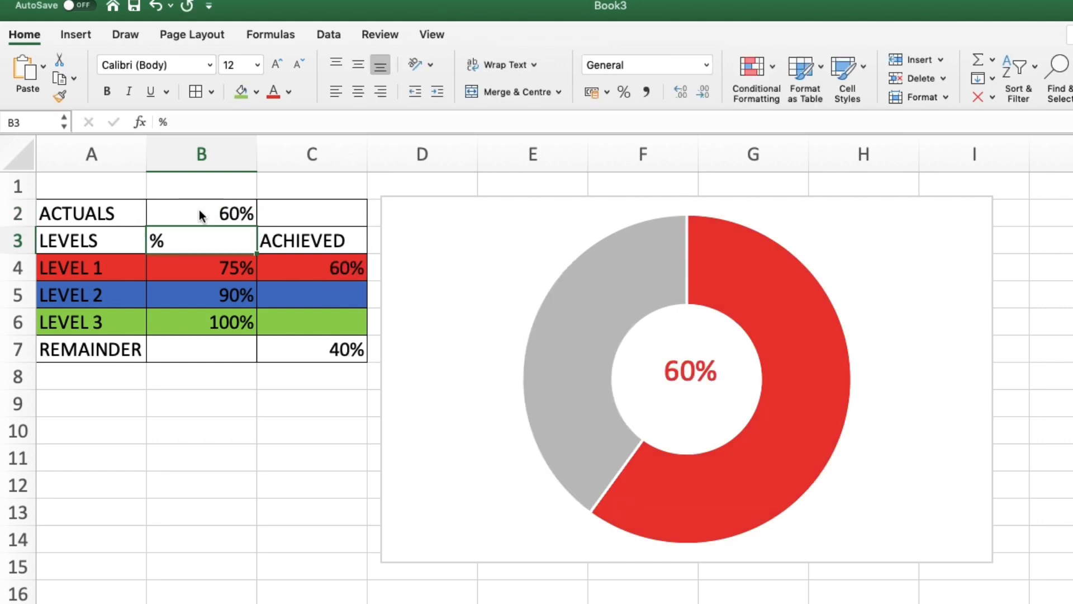
Step: Change the actual value in B2 to 86%
click(224, 214)
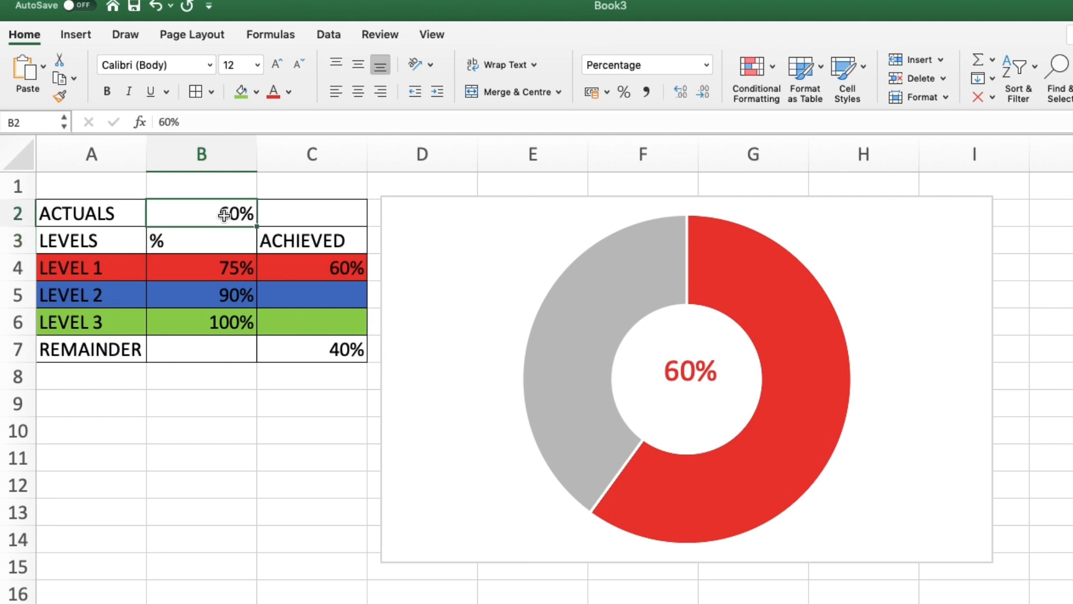
text(86)
key(Return)
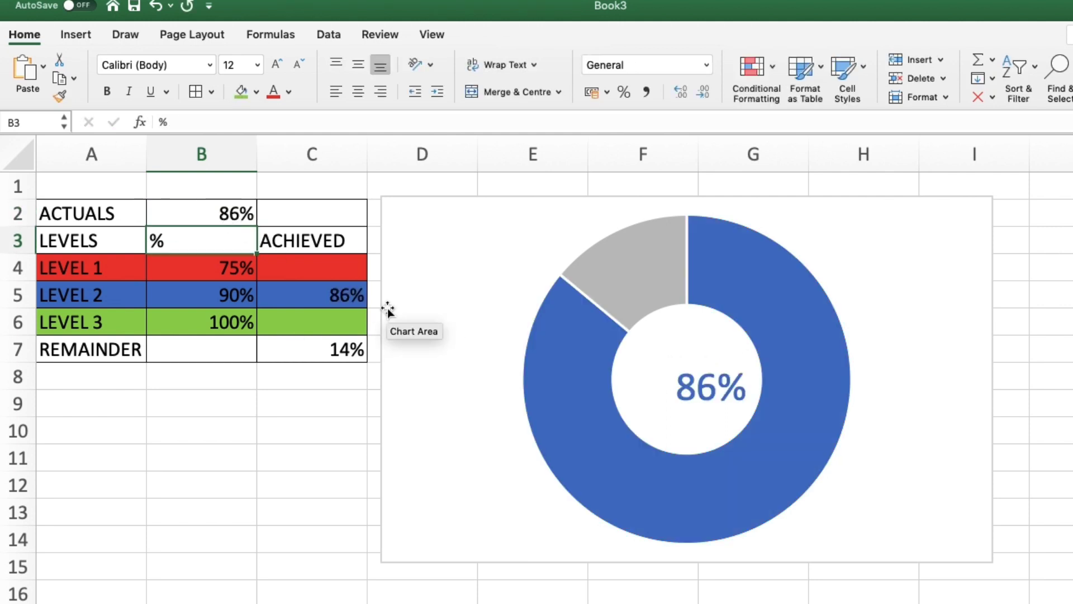
Step: Duplicate the centre label text box and link the copy to =Sheet2!$C$6
click(667, 398)
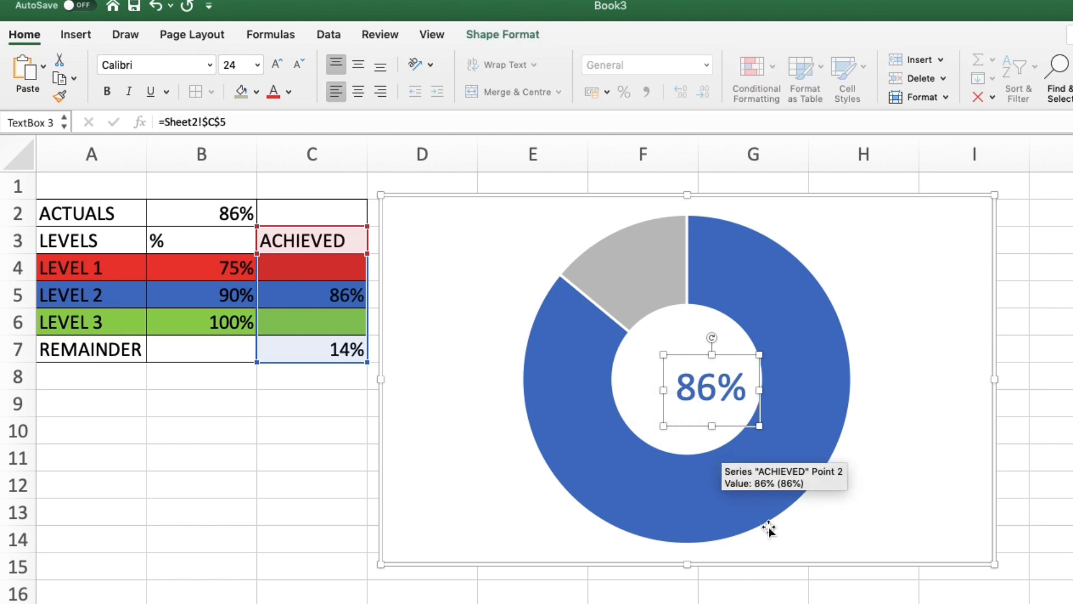
key(super+d)
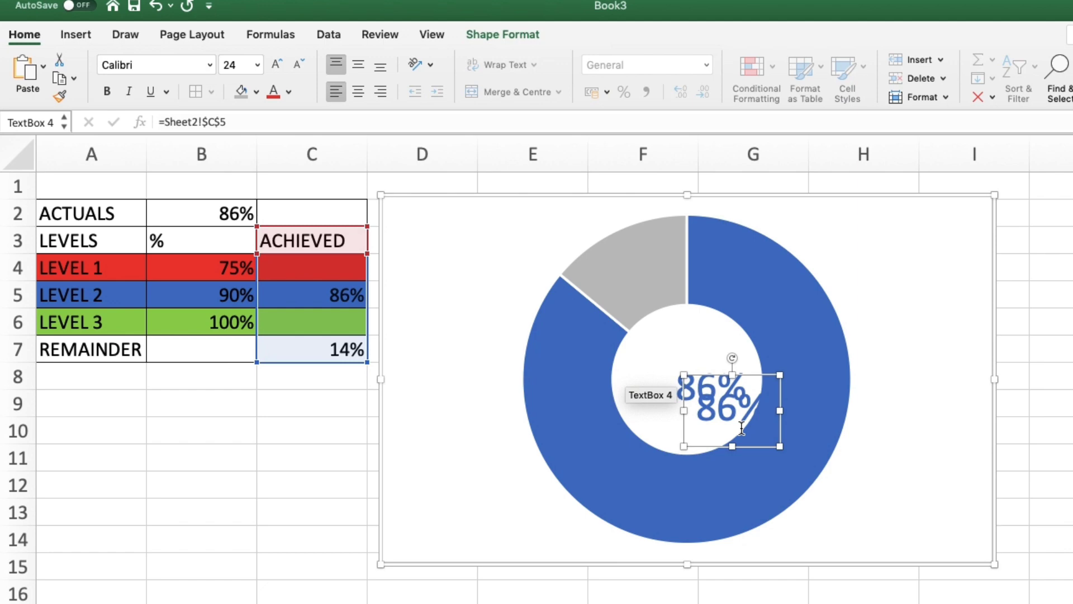
key(BackSpace)
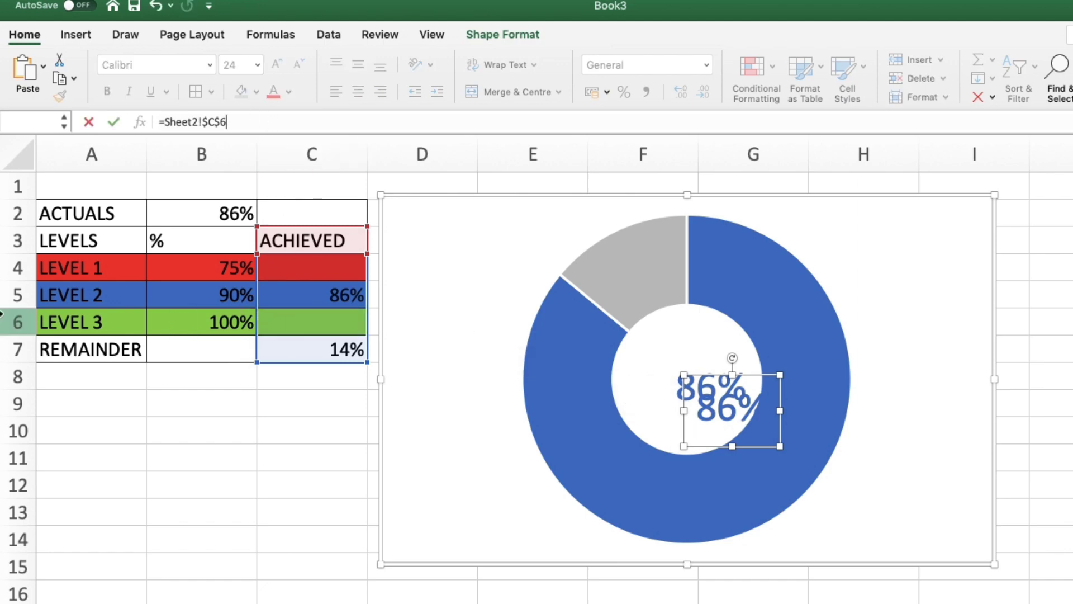
key(Return)
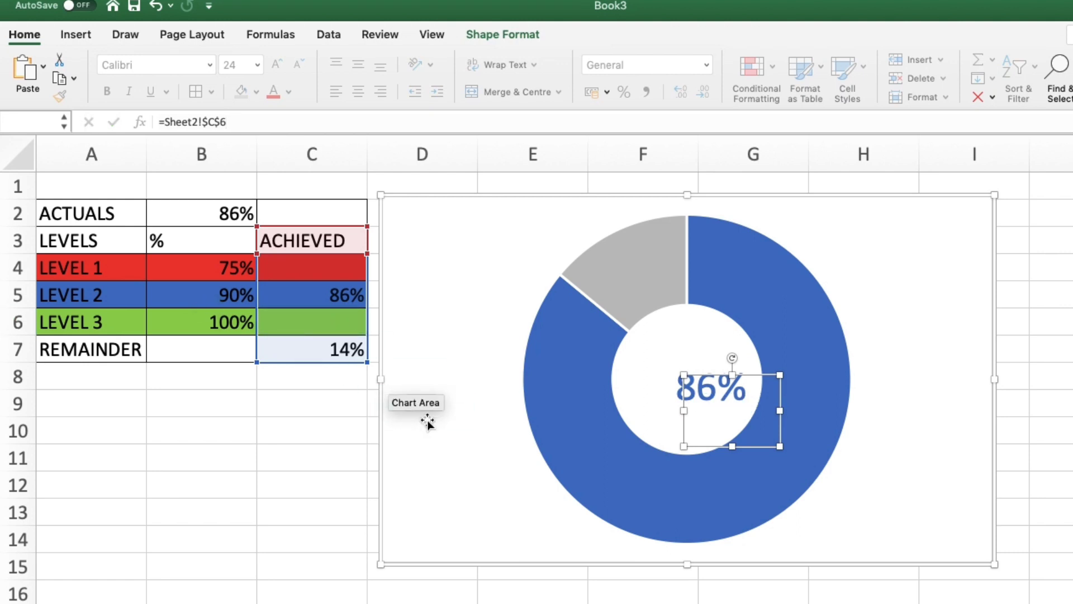
Step: Change the actual value in B2 to 98%
click(221, 214)
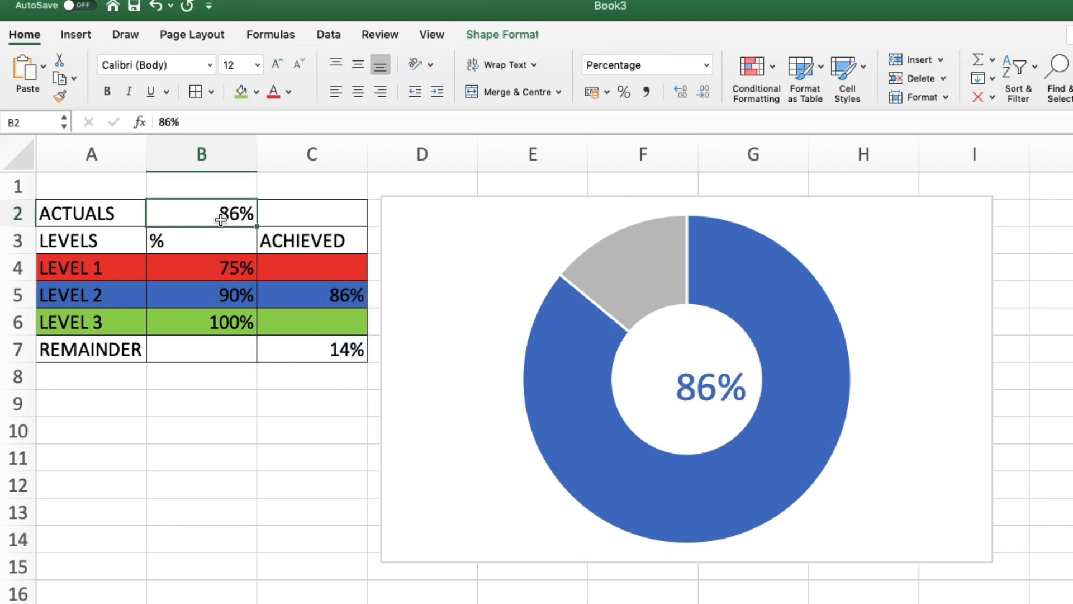
text(98)
key(Return)
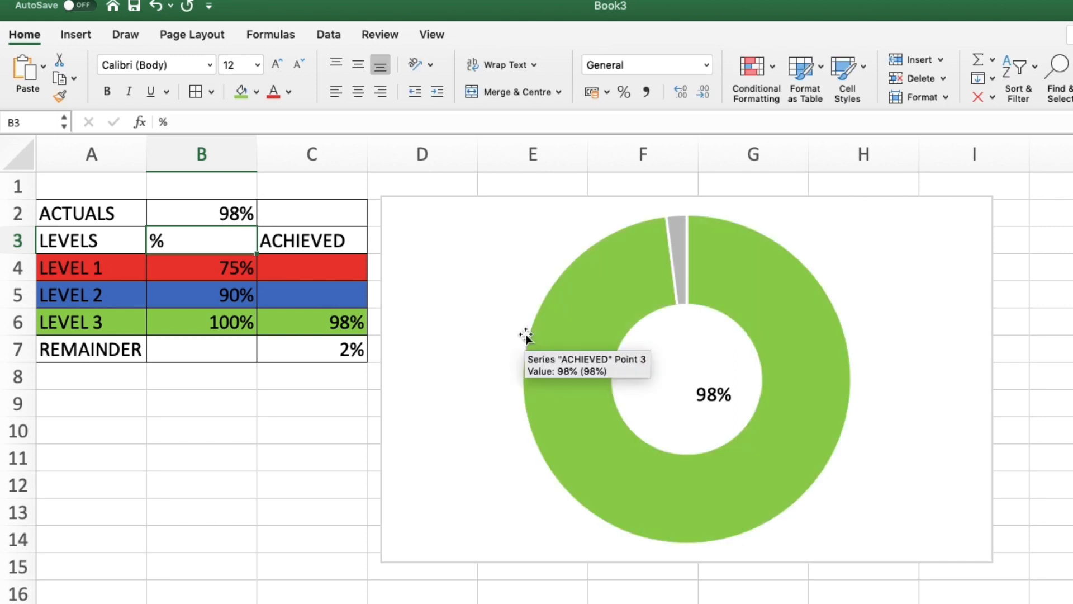
Step: Colour the duplicated label's text green to match Level 3
click(705, 396)
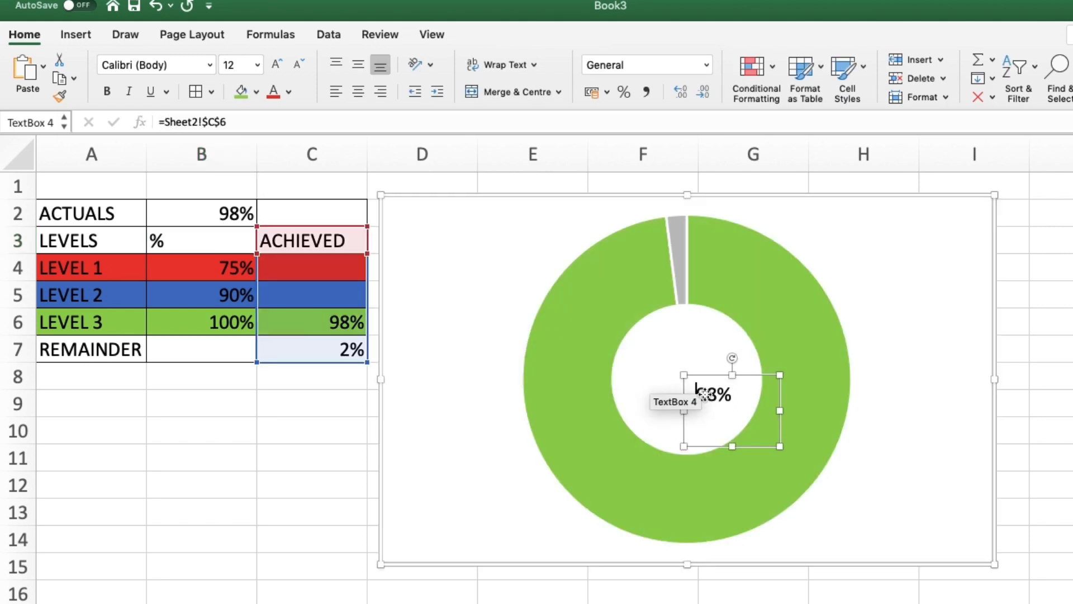
double_click(749, 397)
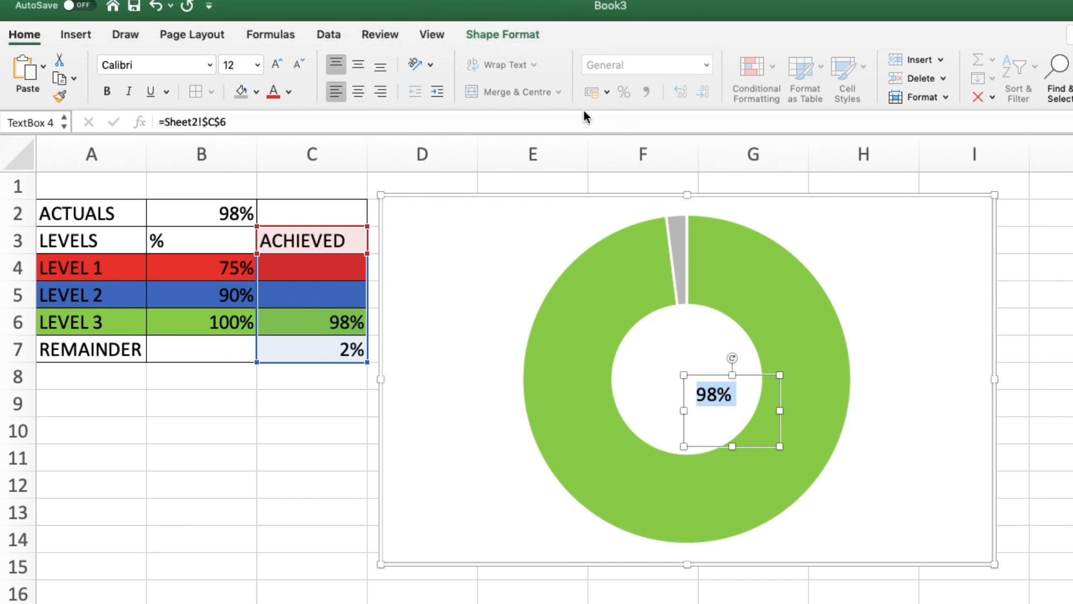
click(507, 36)
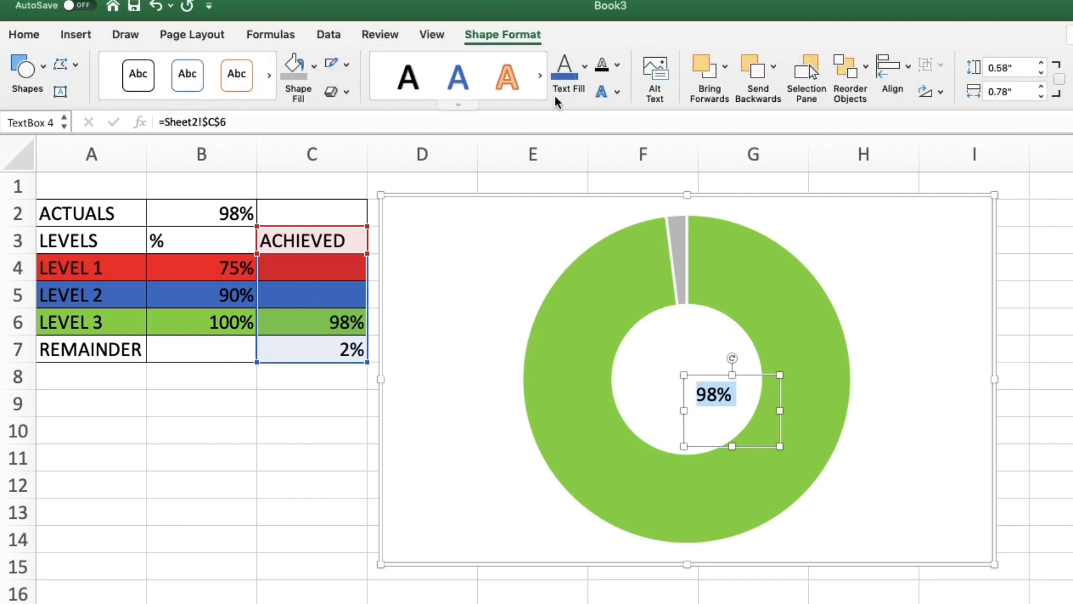
click(583, 91)
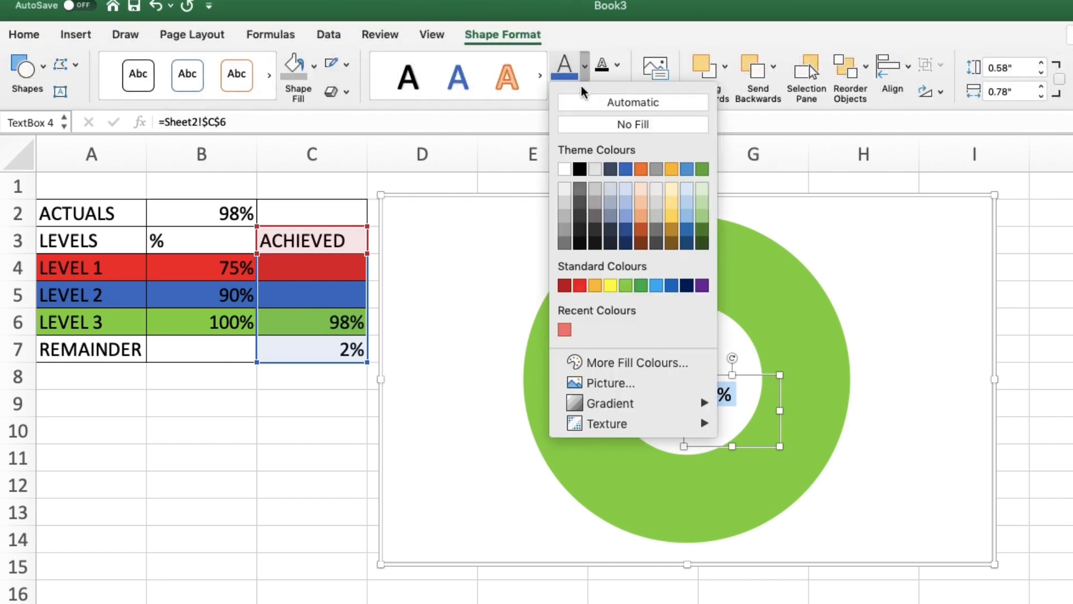
click(625, 290)
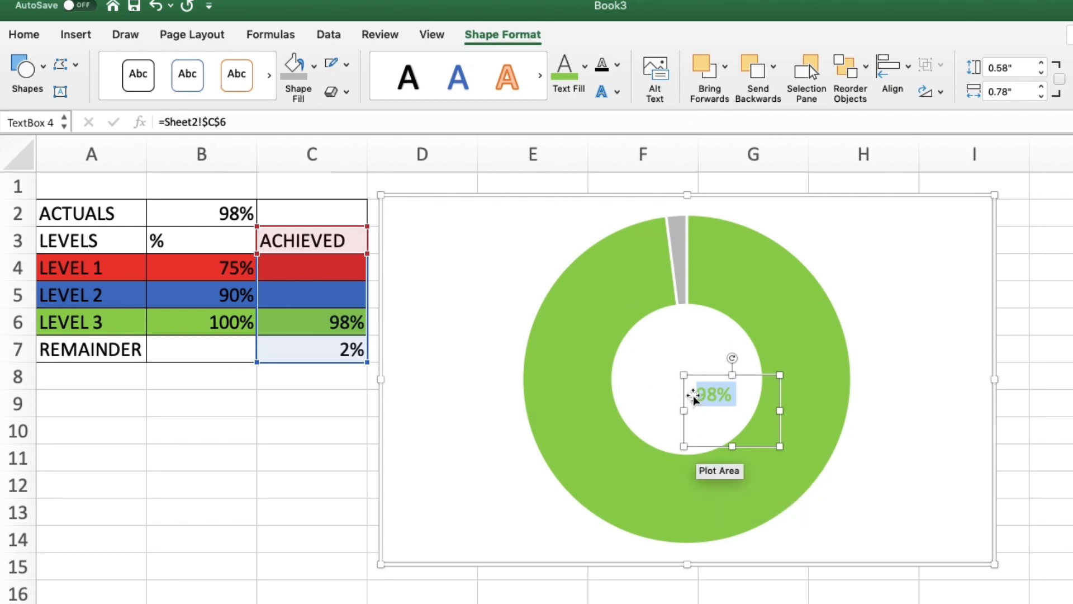
Step: Enlarge the duplicated label's font to 16 and move it into the centre of the doughnut
click(24, 34)
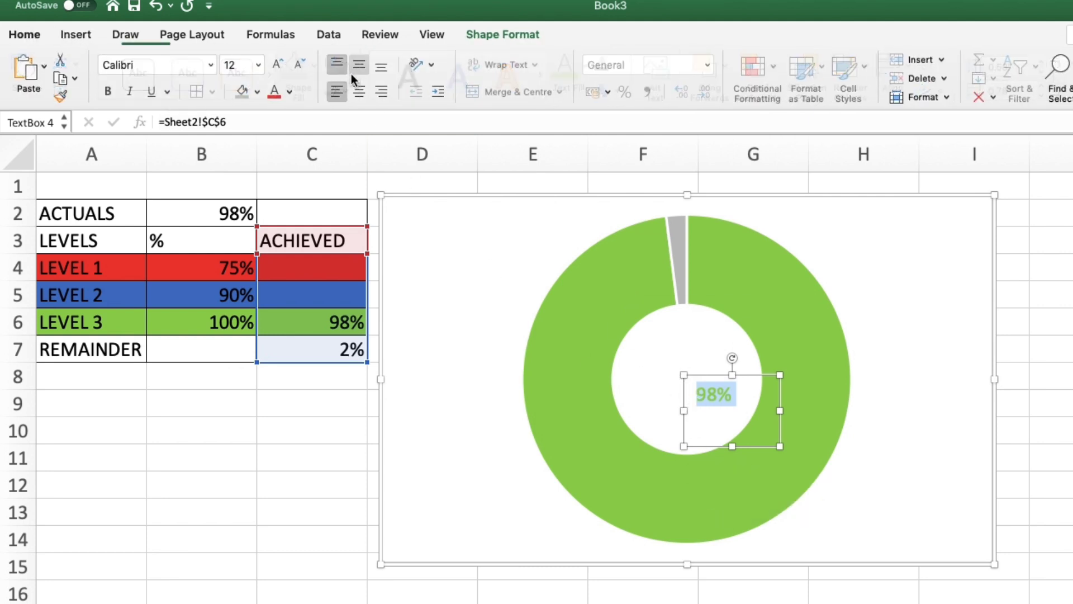
click(278, 65)
click(278, 65)
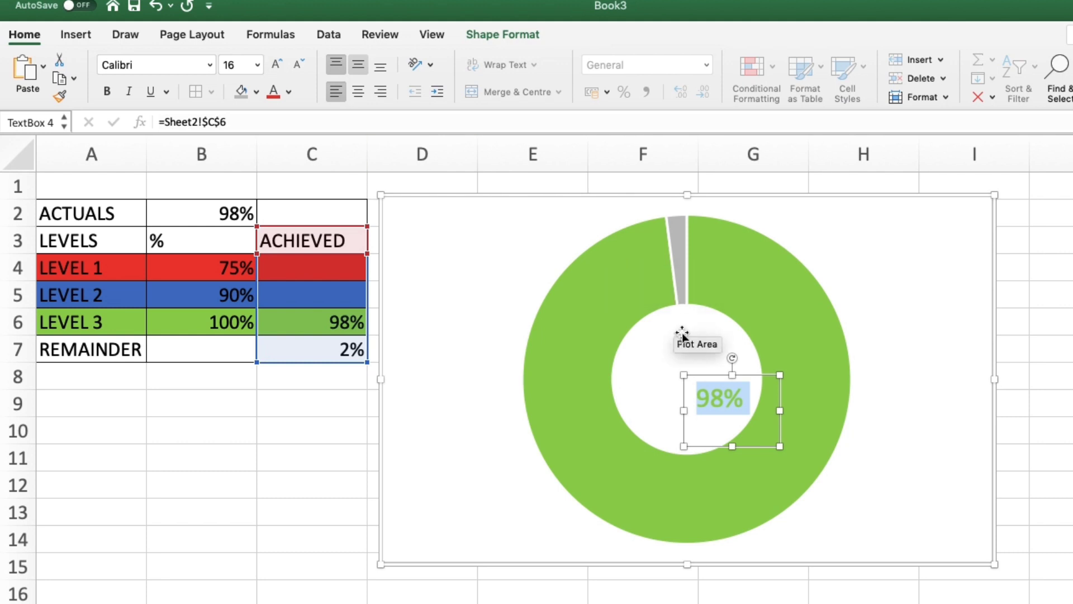
drag(683, 403, 652, 391)
click(934, 383)
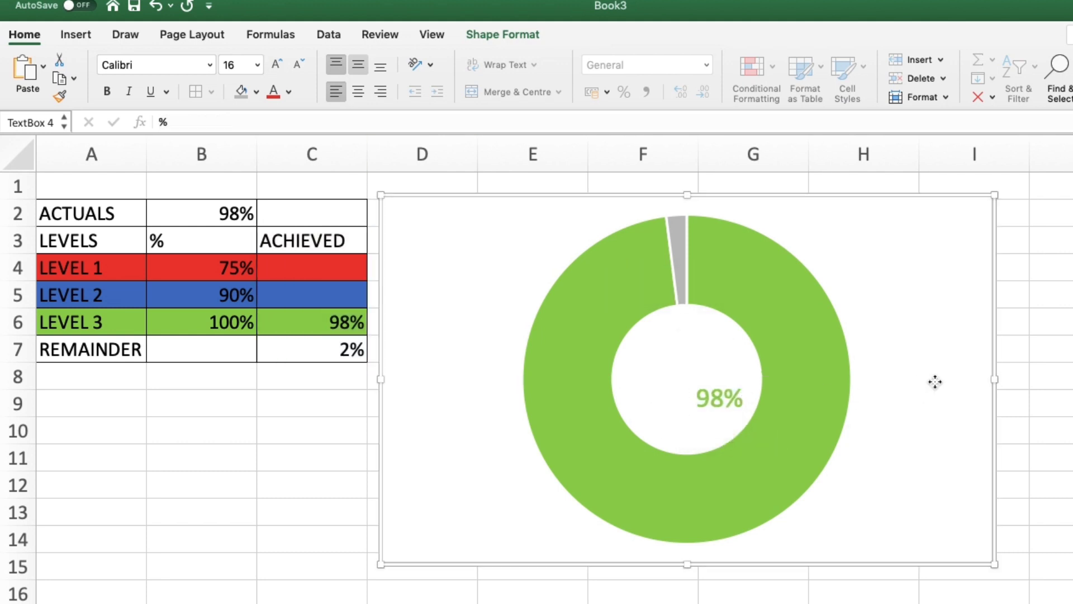
Step: Resize the green centre label's text box and reposition it inside the doughnut hole
click(715, 390)
drag(699, 376, 666, 357)
click(697, 408)
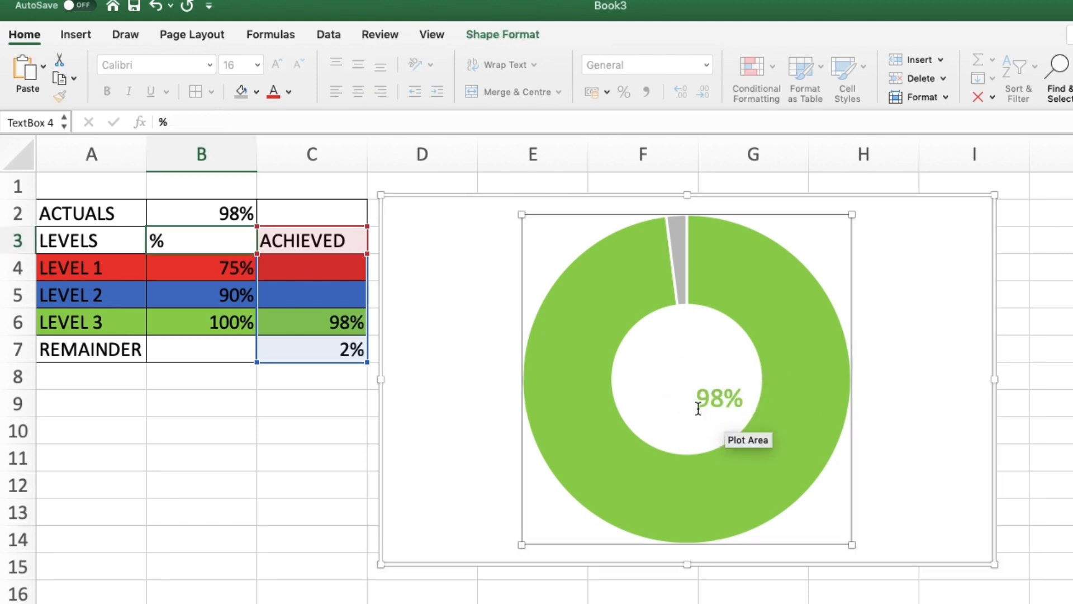
click(698, 408)
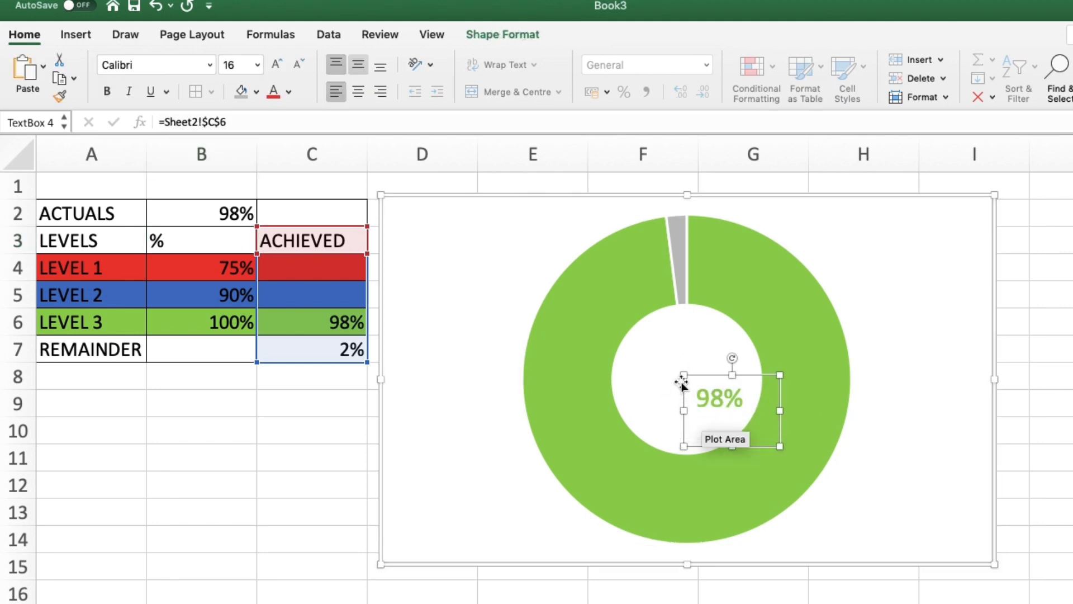
mouse_move(683, 376)
mouse_down()
mouse_move(649, 367)
mouse_move(630, 335)
mouse_move(668, 378)
mouse_up()
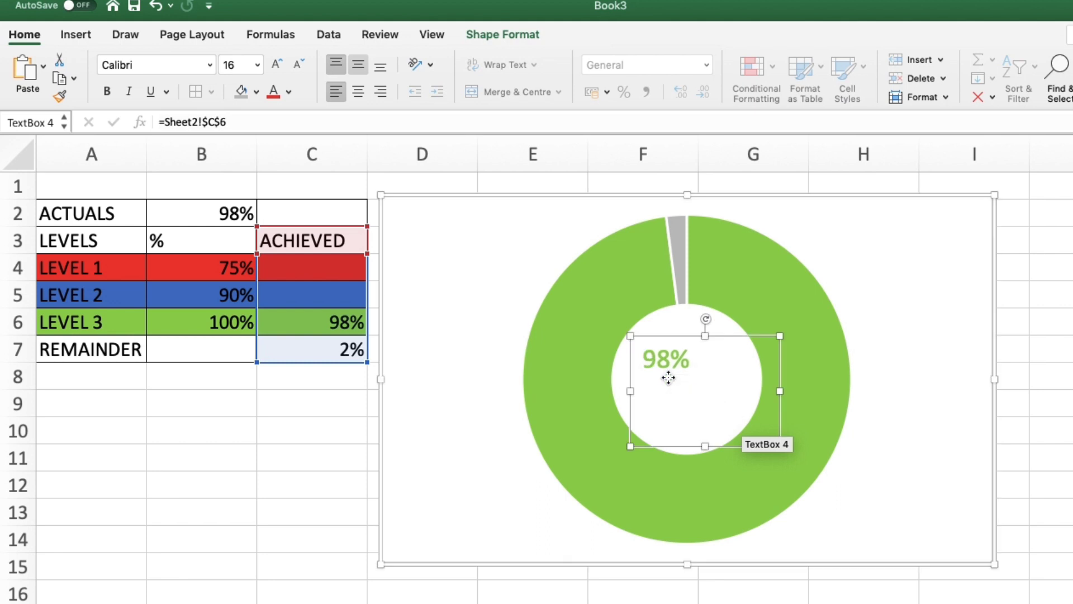
Step: Select the green label's text and enlarge its font to 32
double_click(646, 360)
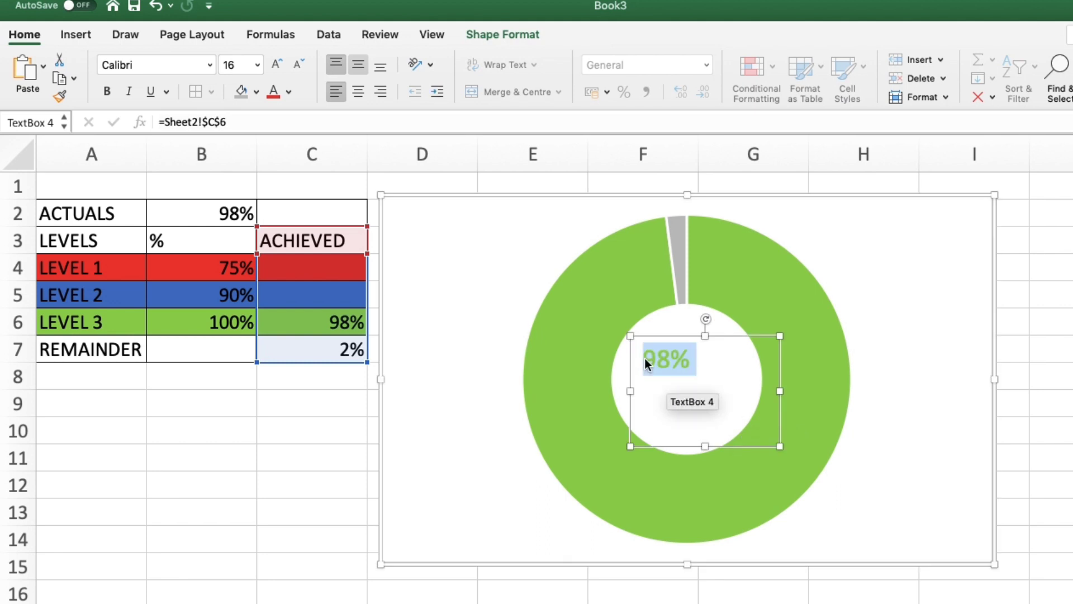
click(276, 65)
click(276, 65)
click(276, 65)
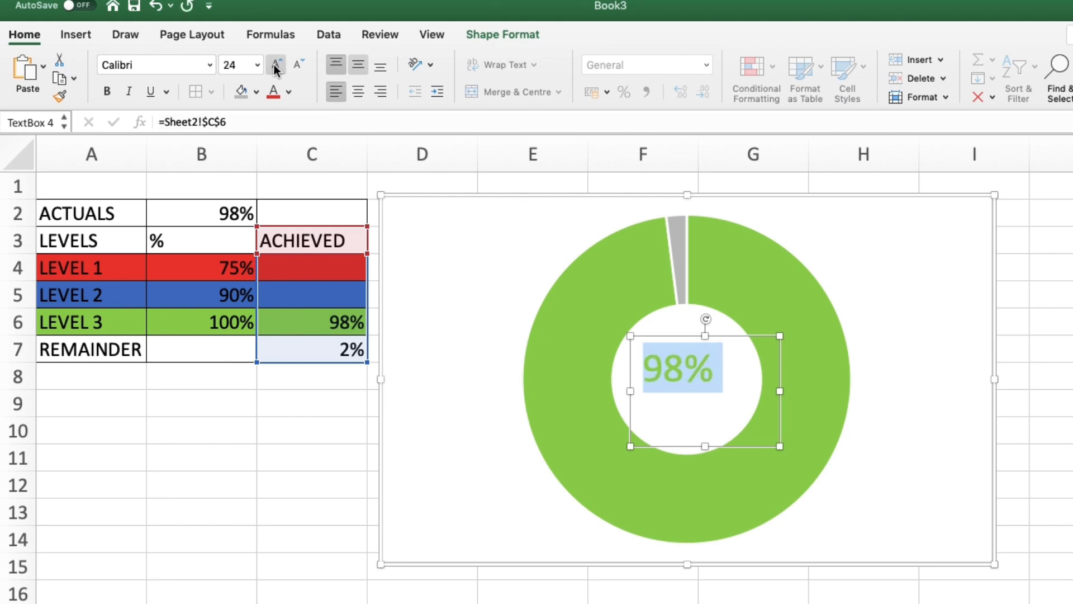
click(277, 64)
click(276, 65)
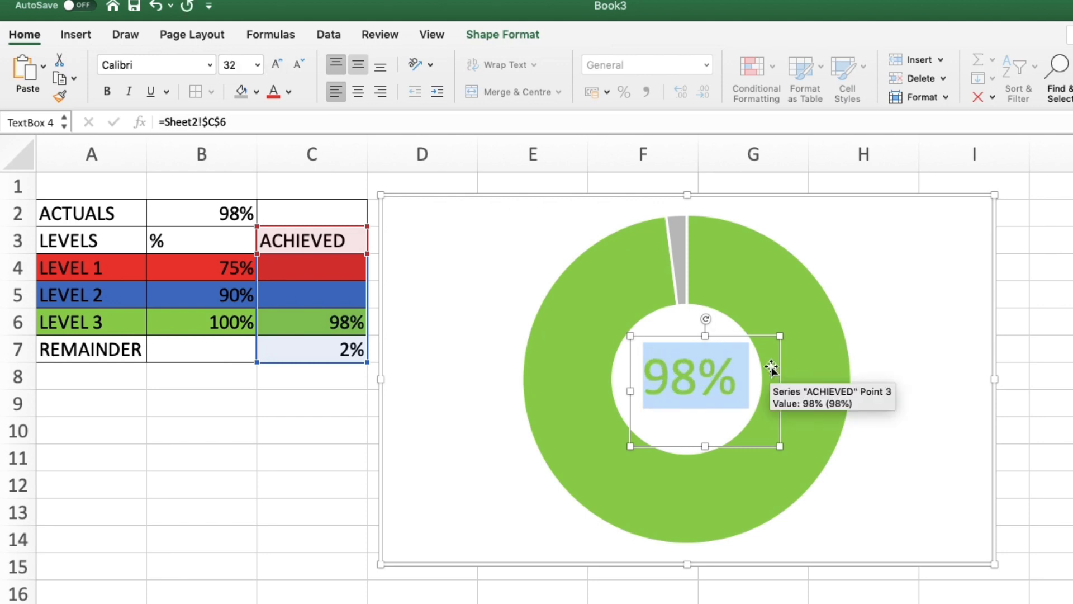
click(1046, 406)
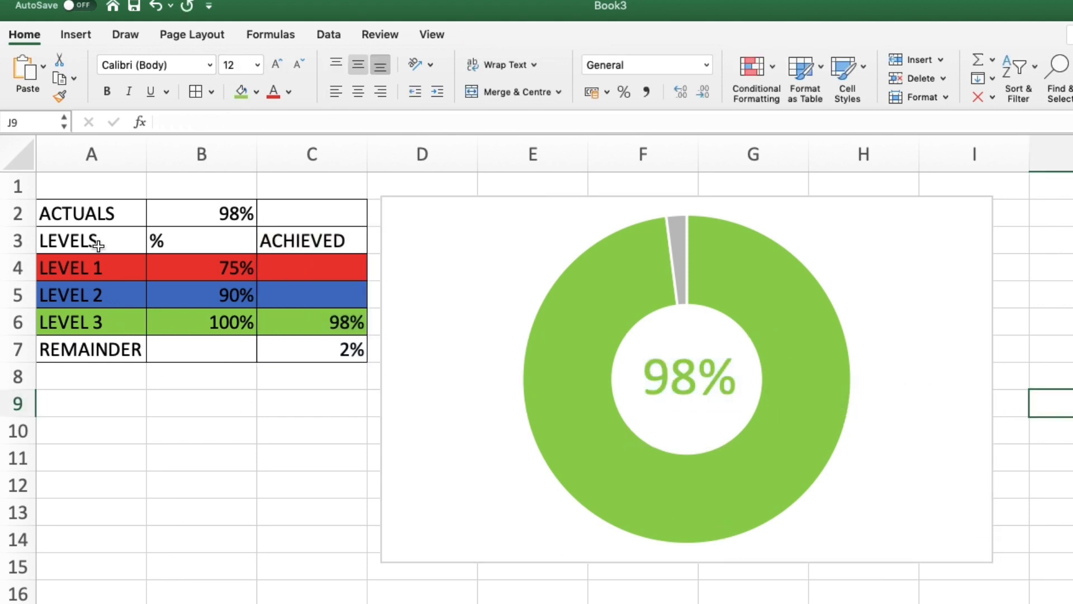
Step: Change the actual value in B2 to 86%
click(207, 216)
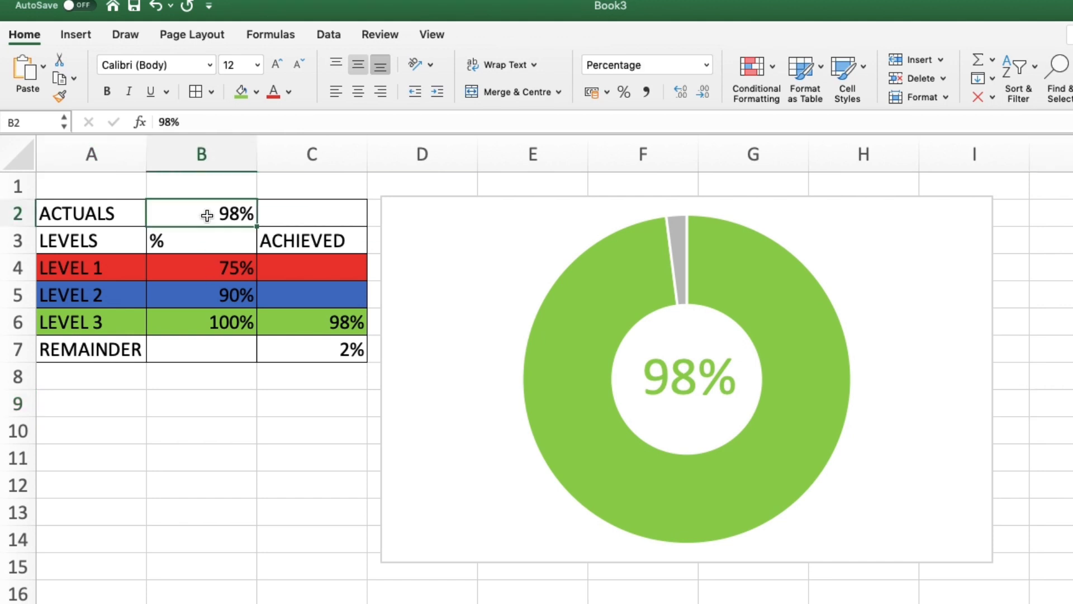
text(86%)
key(Return)
Step: Enlarge the blue centre label's text box and increase its font size to 36
click(685, 380)
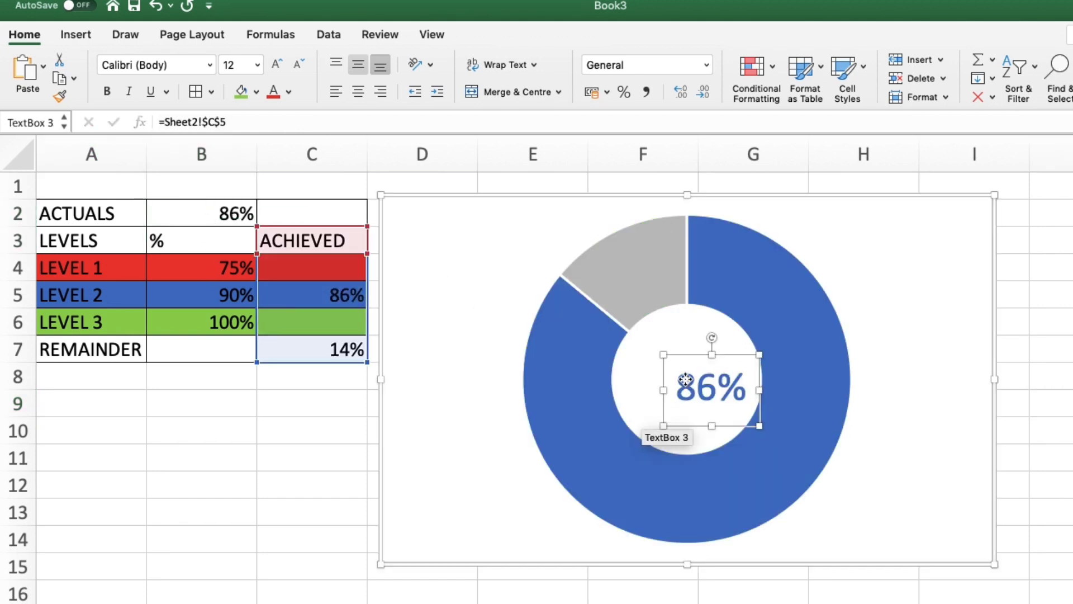
drag(663, 354, 618, 325)
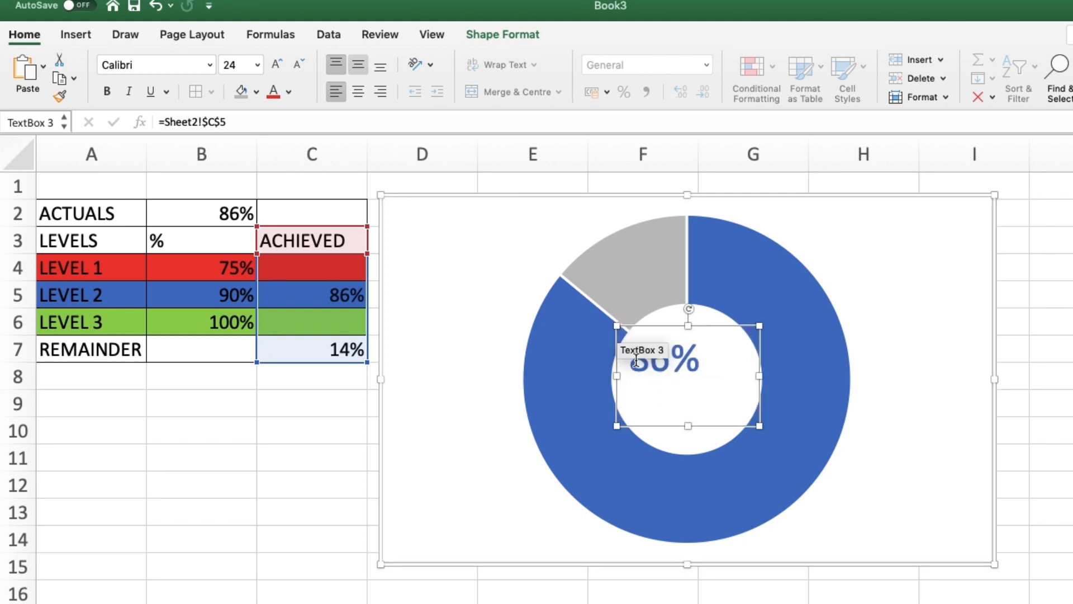
click(654, 385)
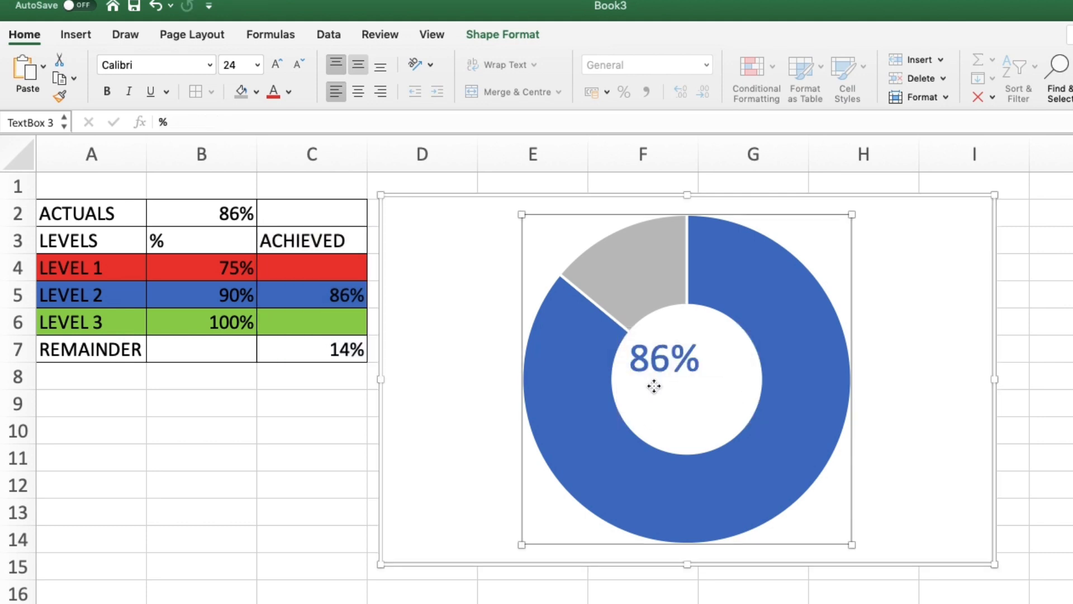
click(638, 362)
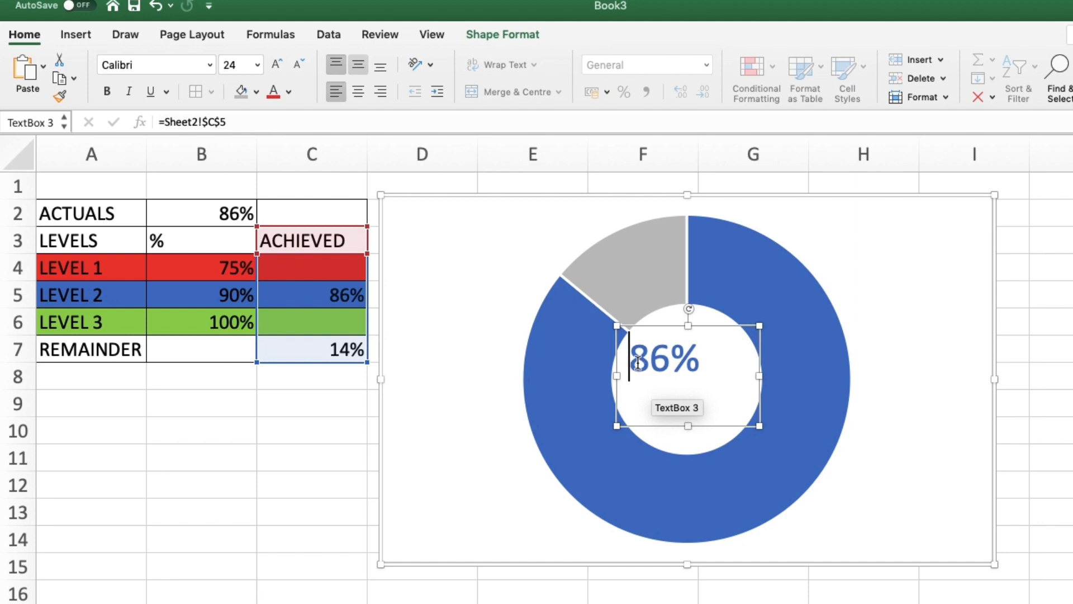
double_click(638, 363)
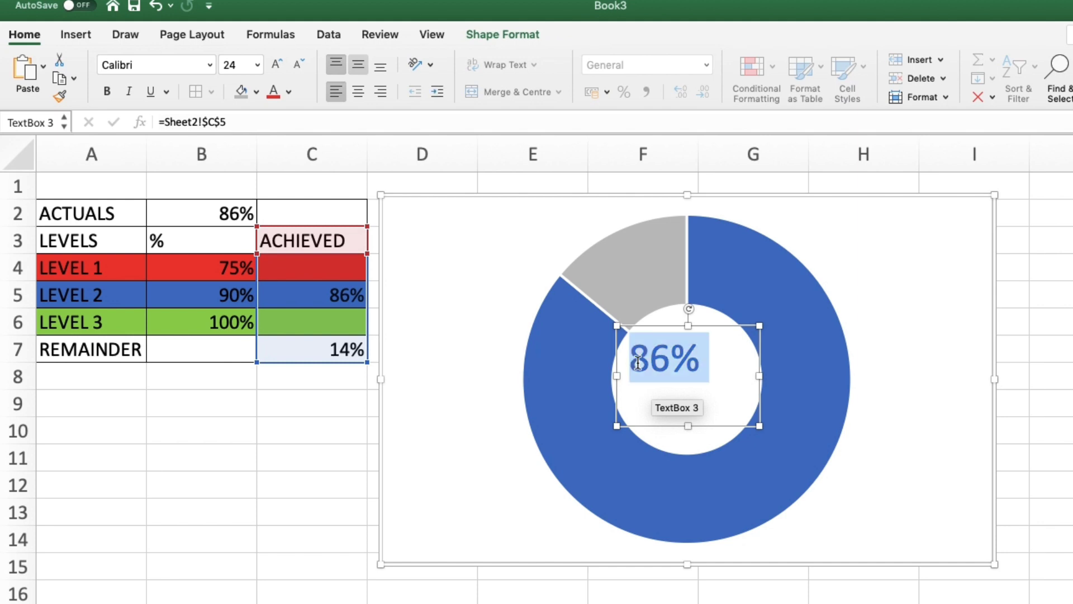
click(278, 65)
click(278, 64)
click(277, 65)
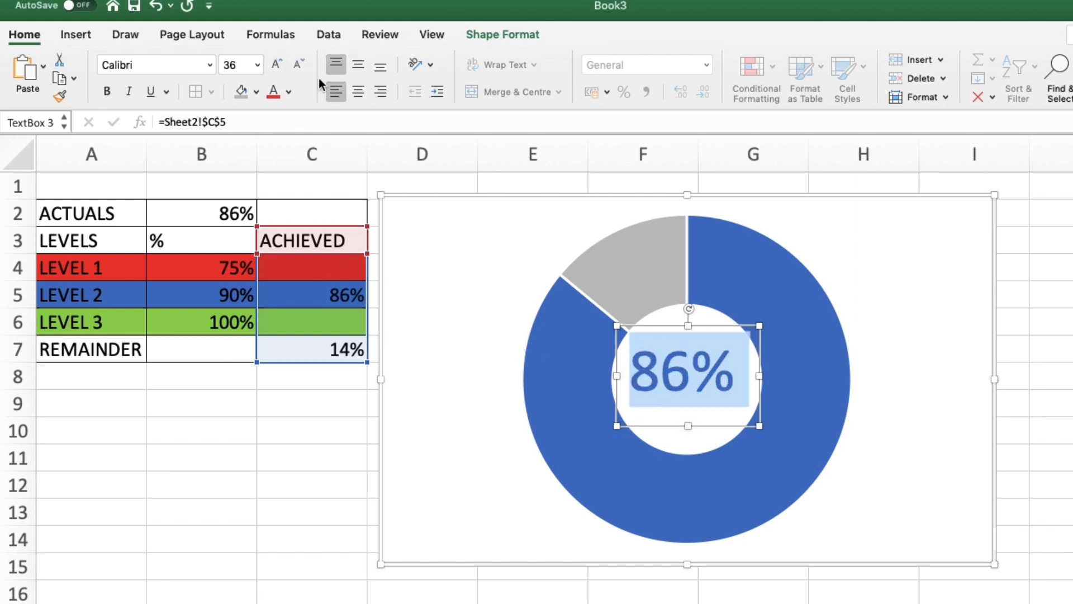
click(1043, 319)
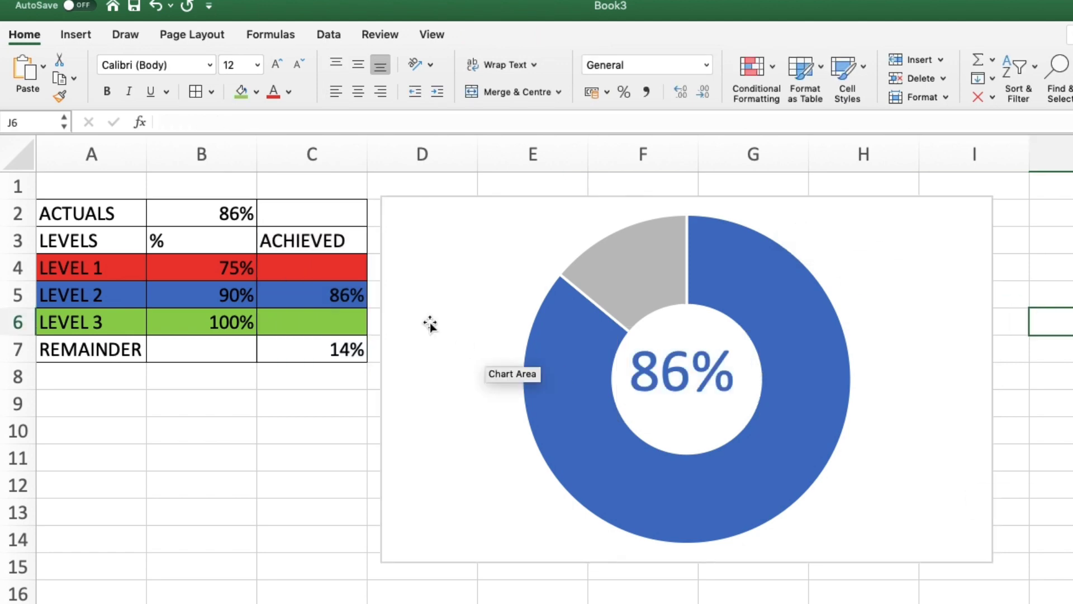
Step: Change the actual value in B2 to 65%
click(229, 217)
text(65)
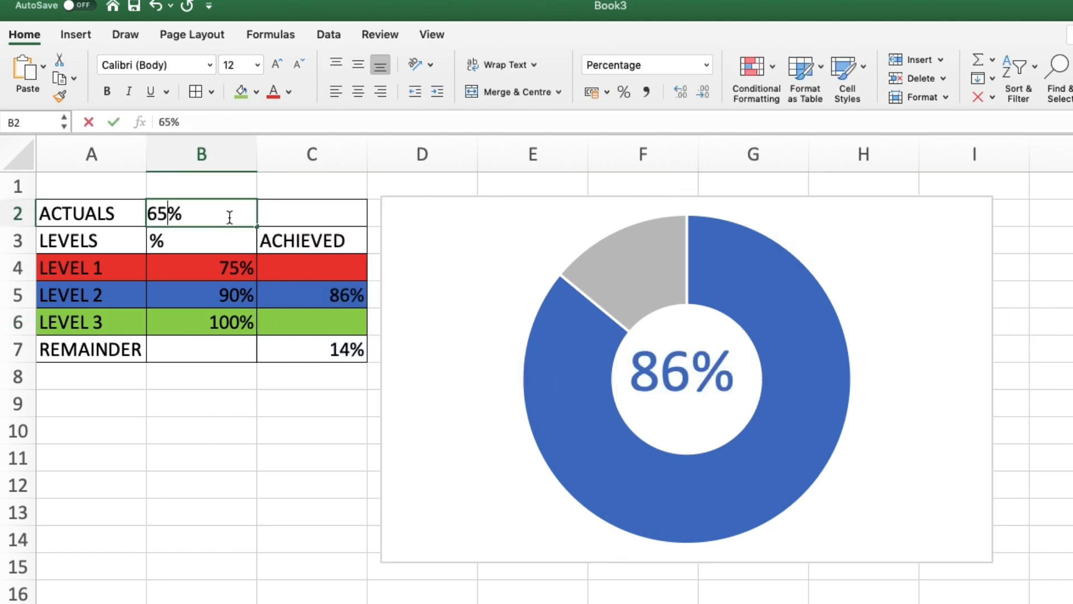
key(Return)
Step: Enlarge the red centre label's text box and increase its font size to 32
click(680, 368)
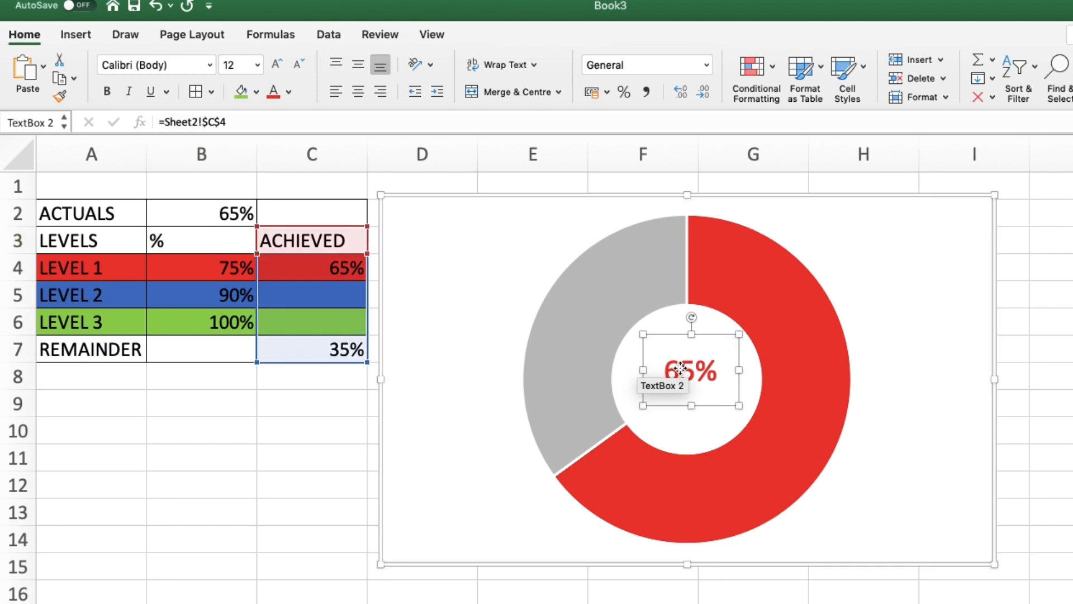
drag(646, 339, 626, 330)
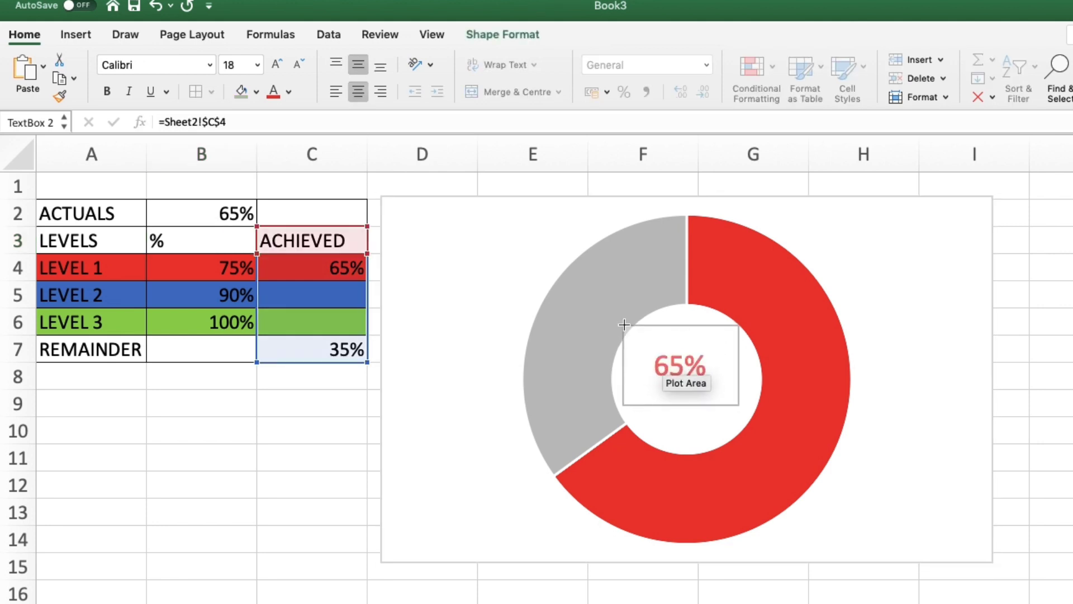
drag(740, 404, 765, 432)
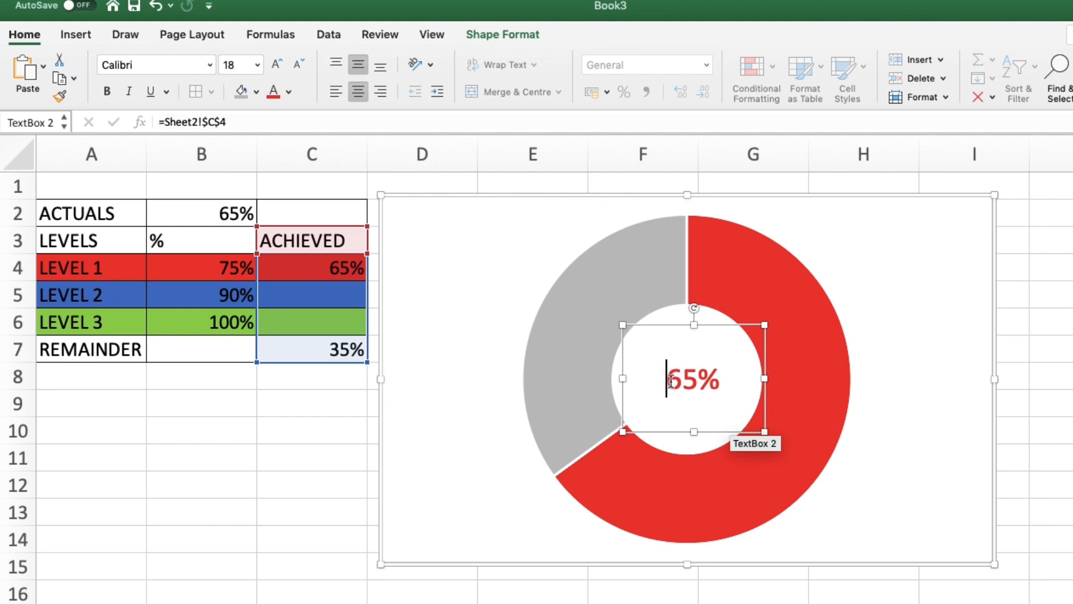
triple_click(672, 381)
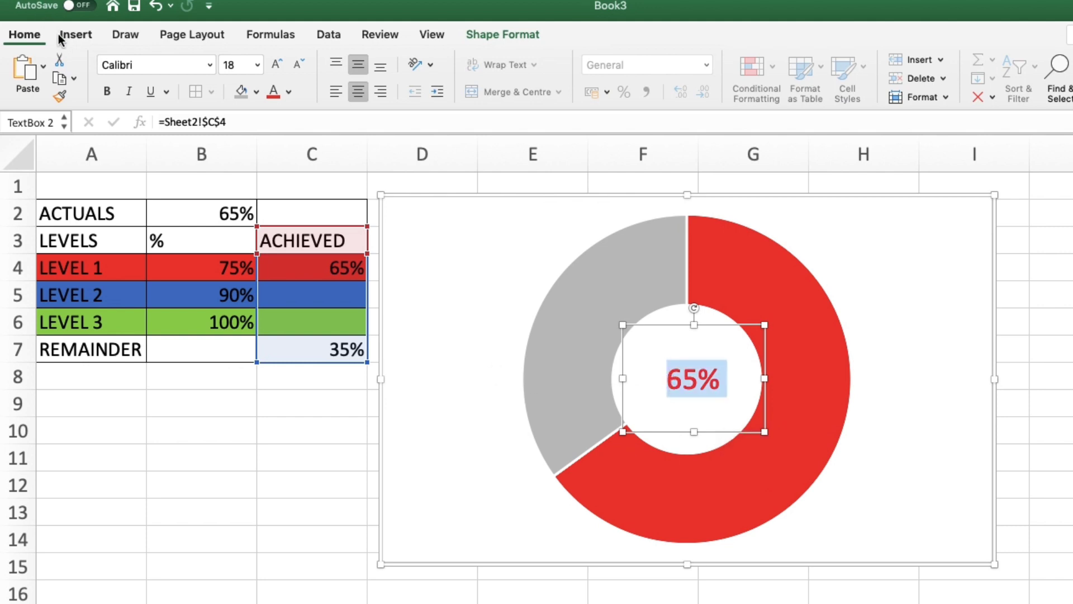
click(276, 63)
click(276, 63)
click(276, 64)
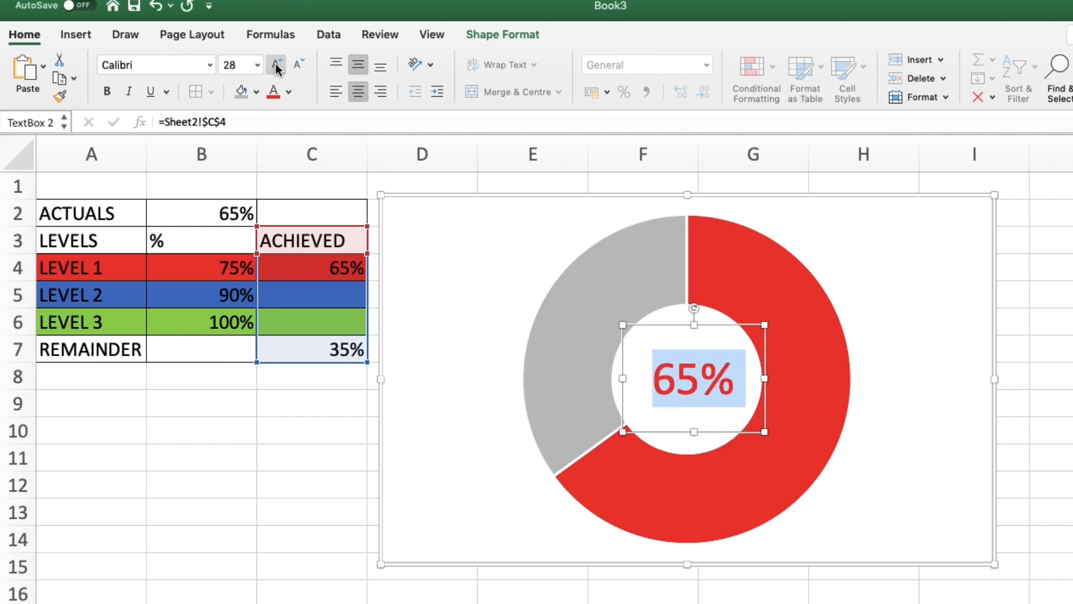
click(276, 64)
click(1050, 315)
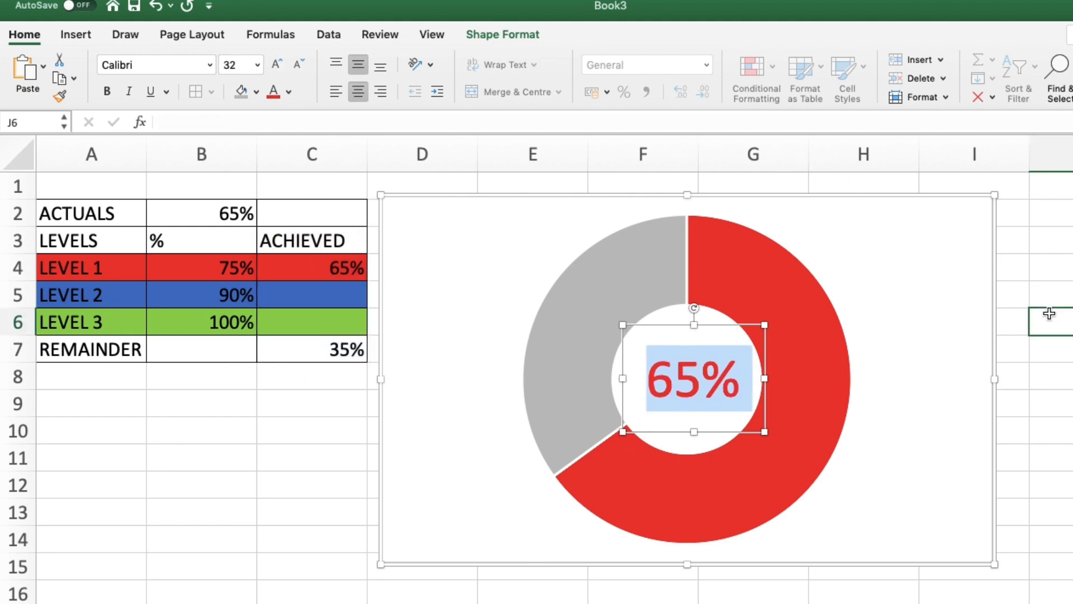
Step: Test the chart by setting the actual value in B2 to 60%, 80% and 95% in turn
click(184, 213)
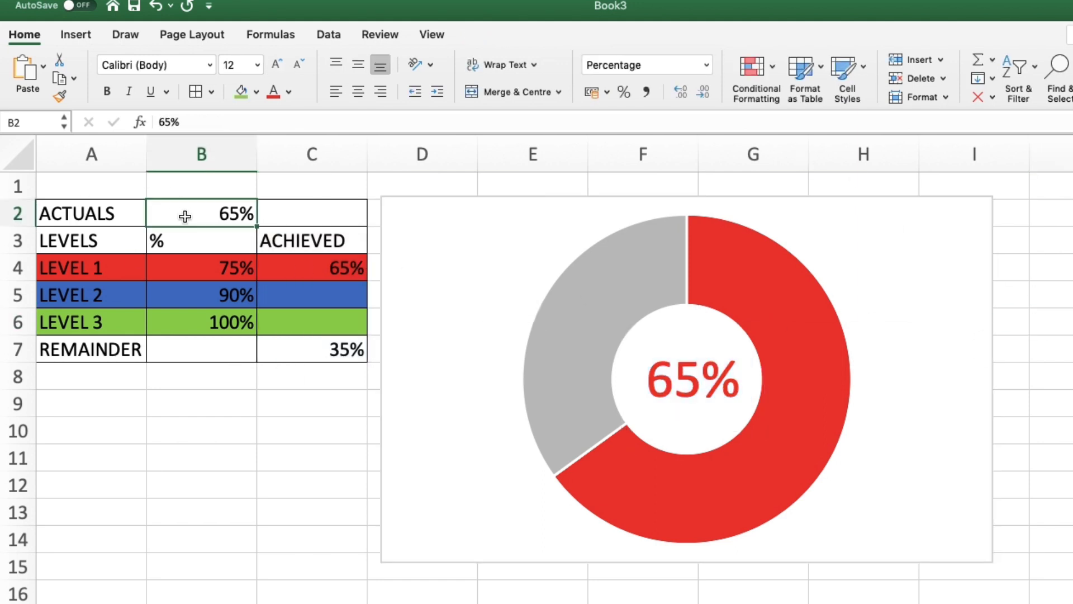
text(60)
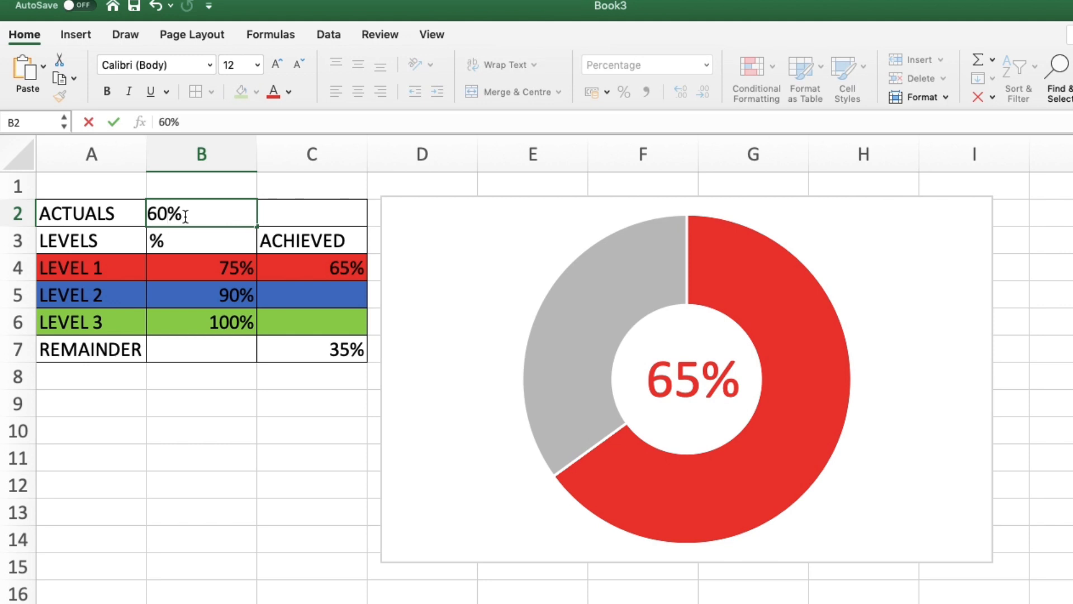
key(Return)
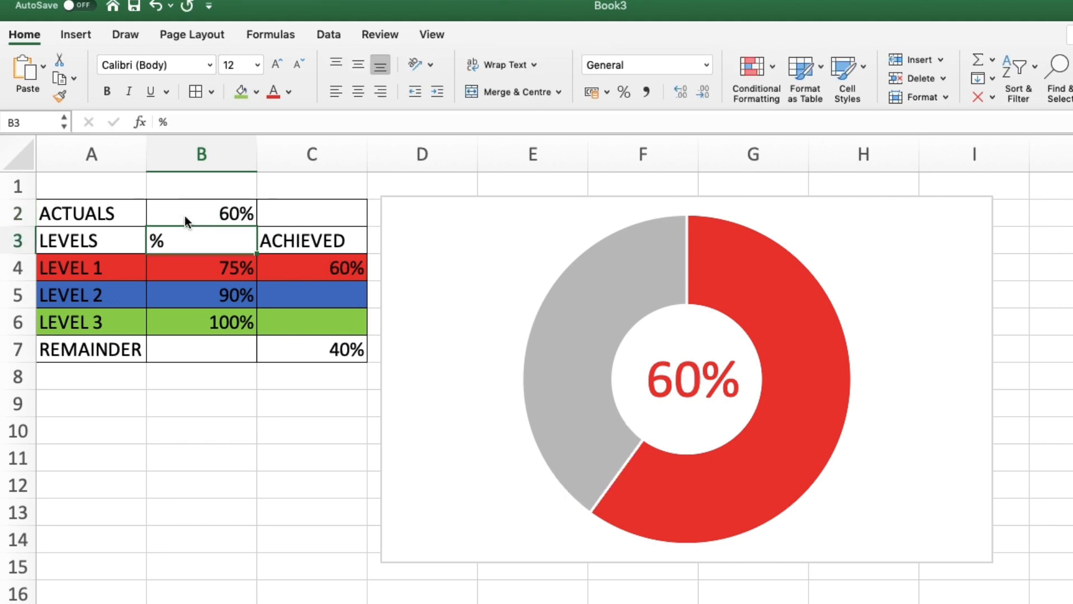
click(188, 215)
key(BackSpace)
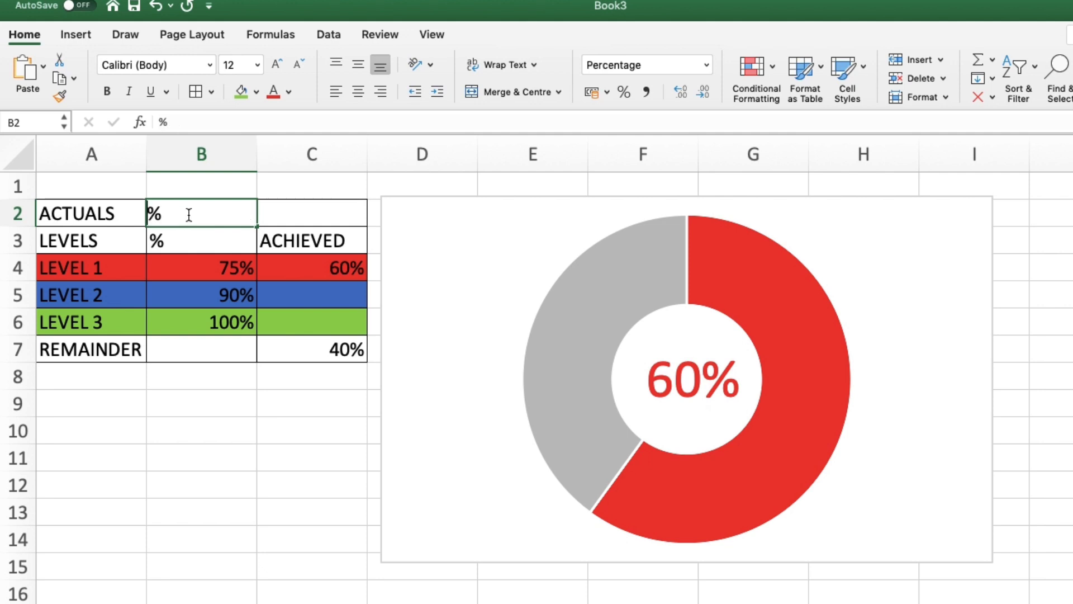
text(80)
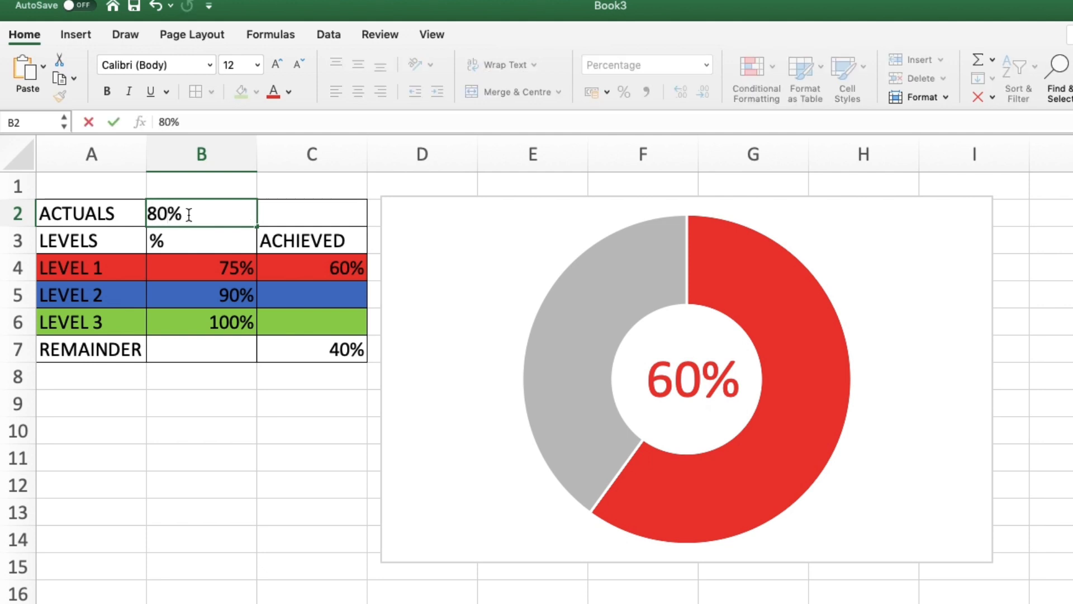
key(Return)
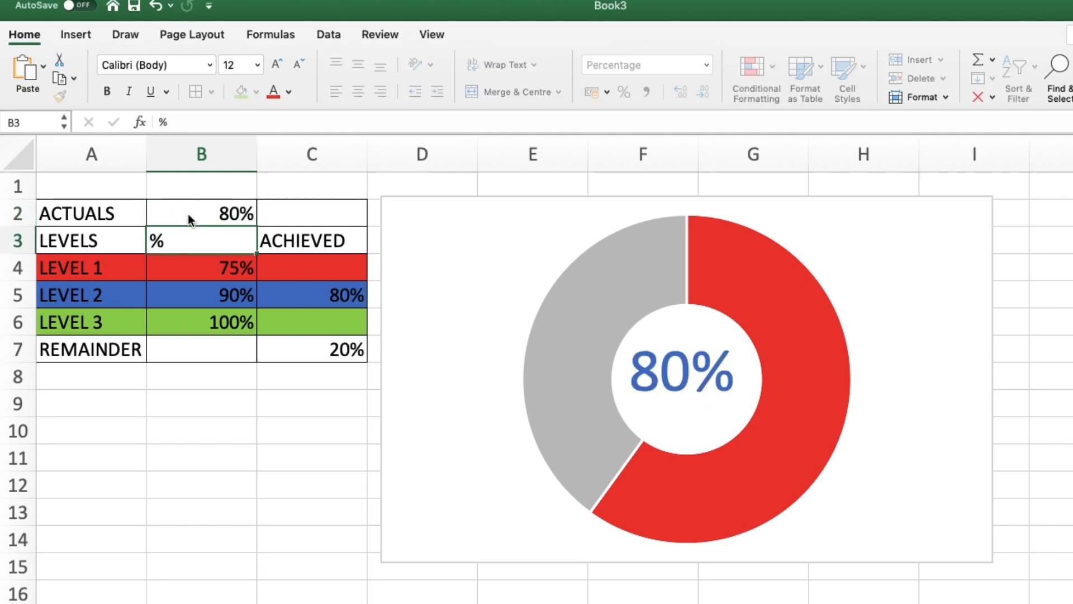
click(227, 213)
text(95)
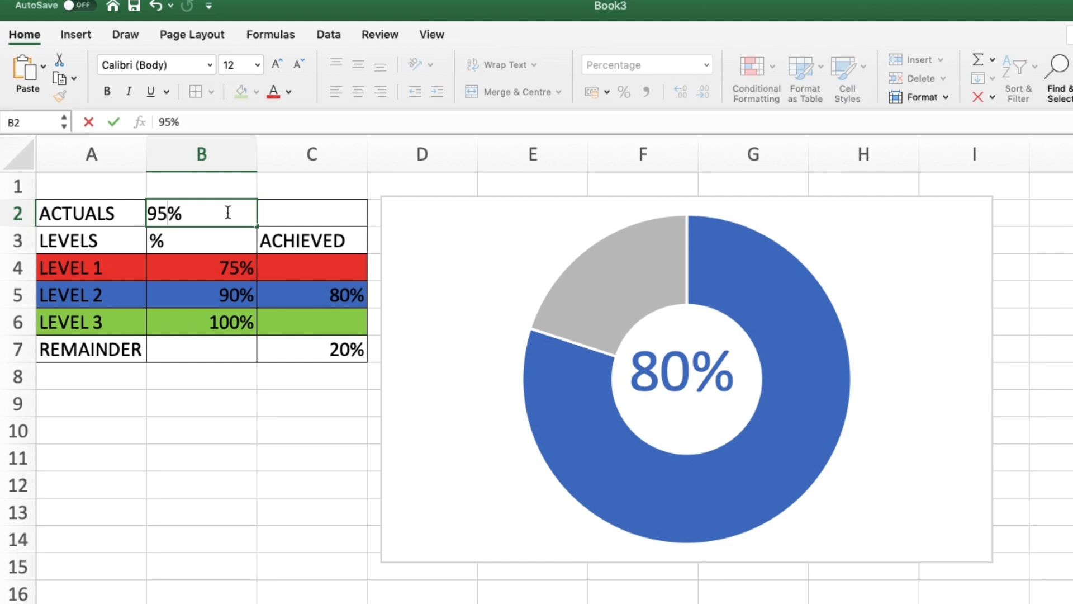
key(Return)
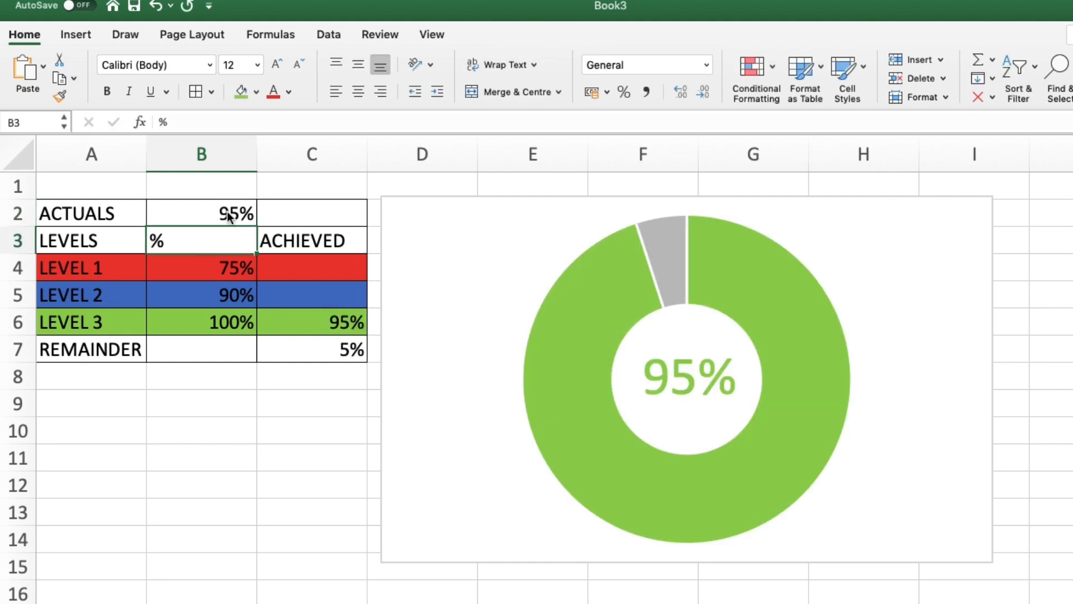
Step: Continue testing by entering actual values of 67%, 88% and 99% in B2
click(239, 216)
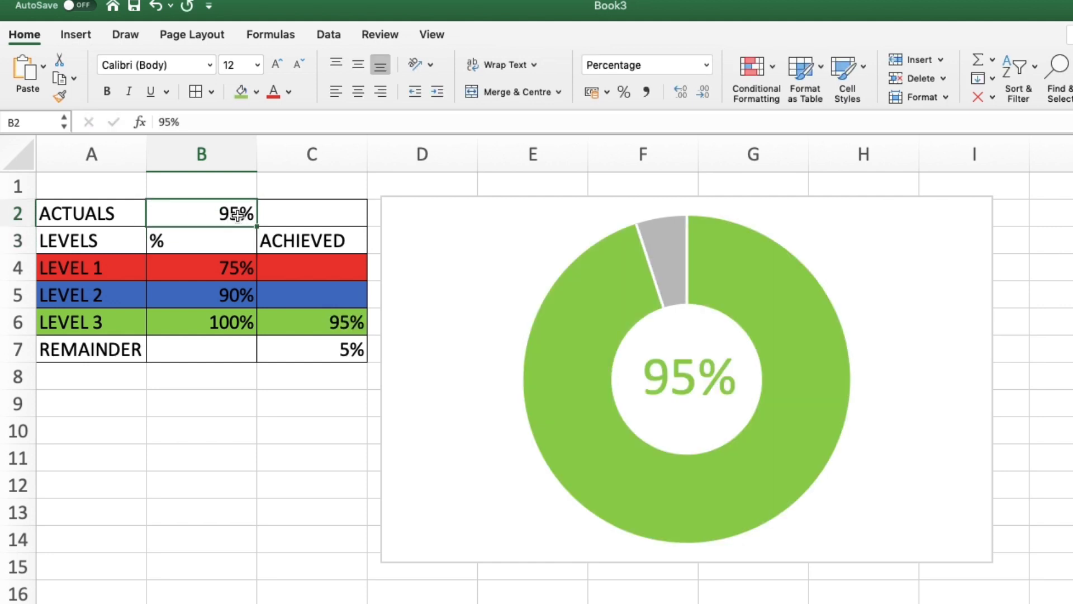
text(67)
key(Return)
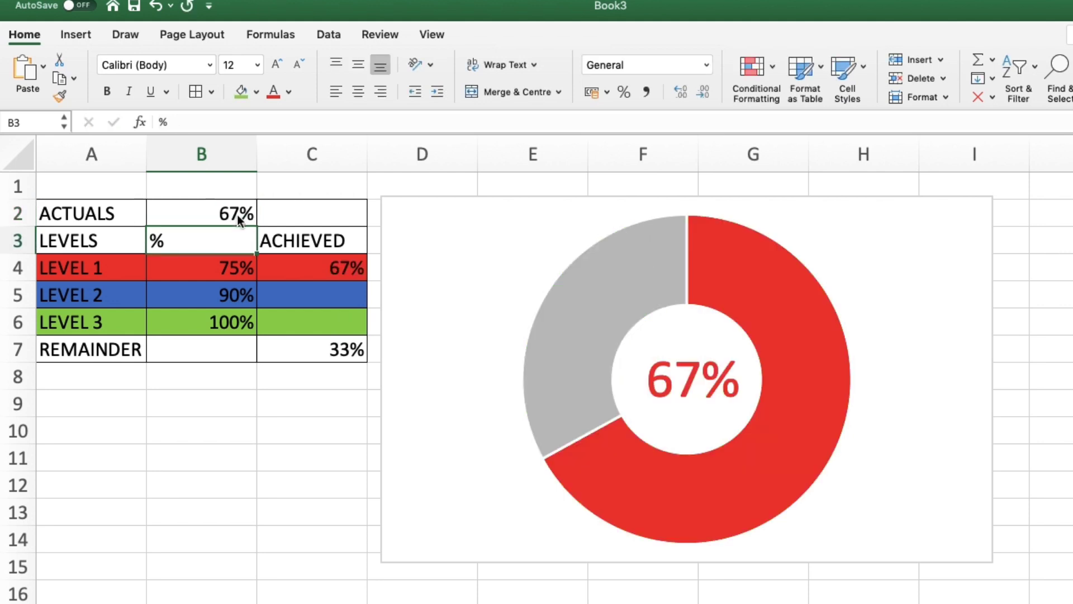
click(237, 215)
text(88)
key(Return)
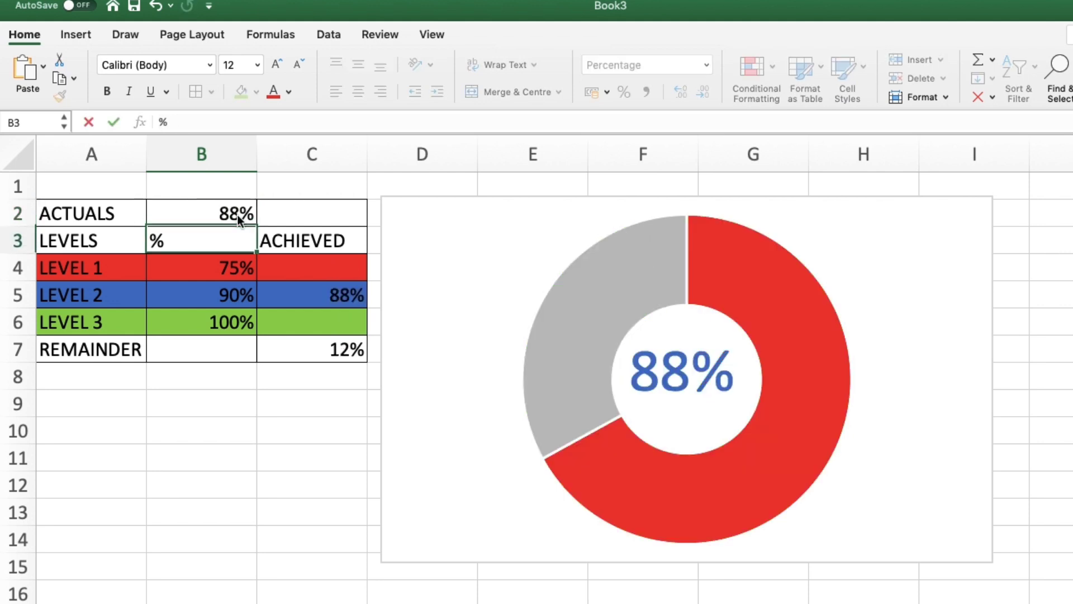
click(237, 214)
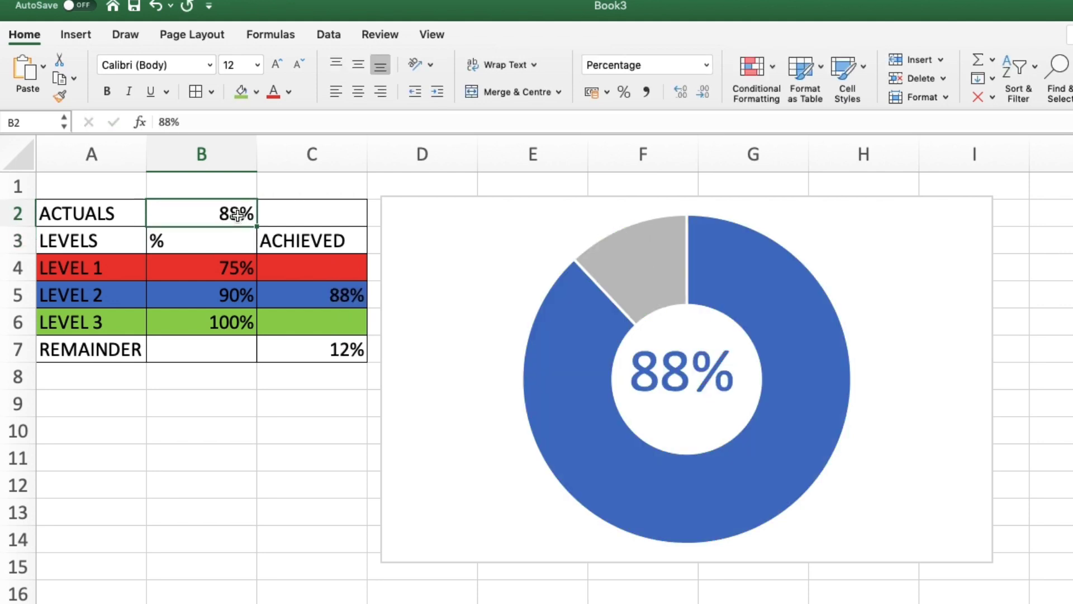
text(99)
key(Return)
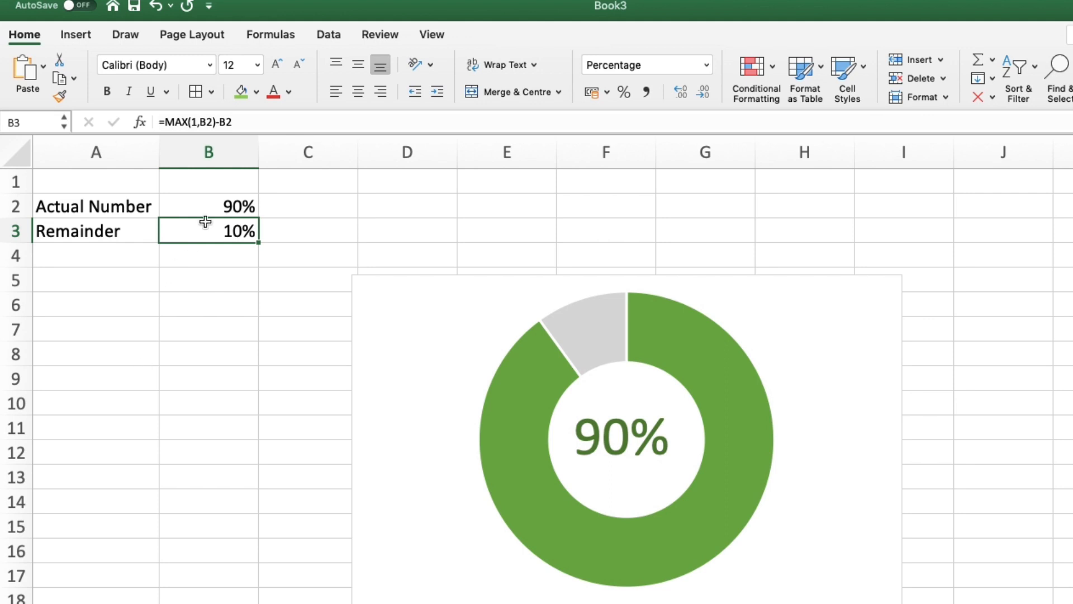
Step: On the simple doughnut sheet, enter actual numbers of 78%, 90% and 100% in B2
click(208, 214)
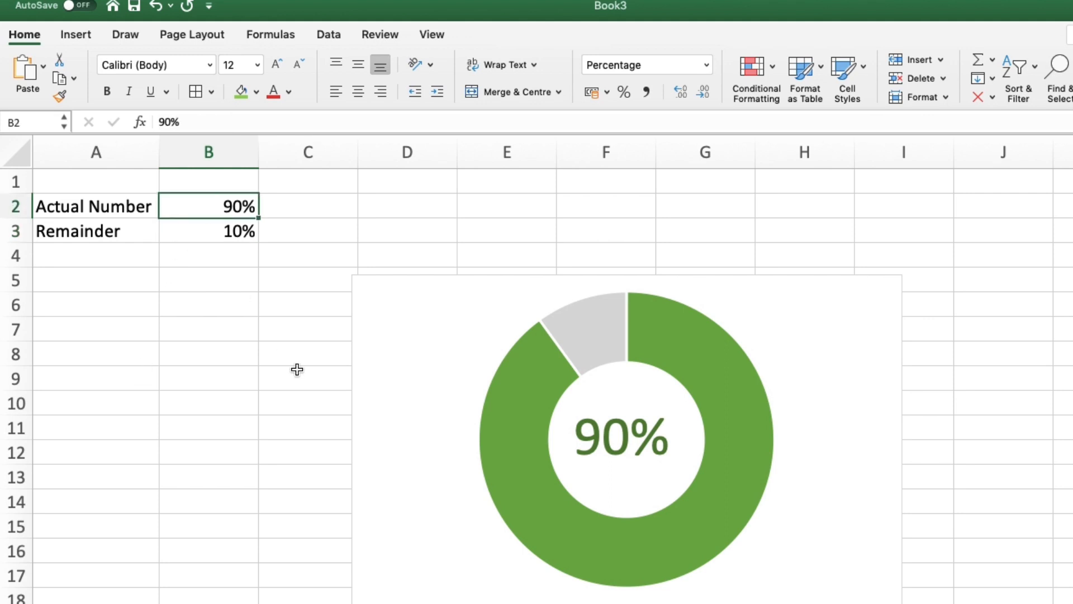
text(78)
key(Return)
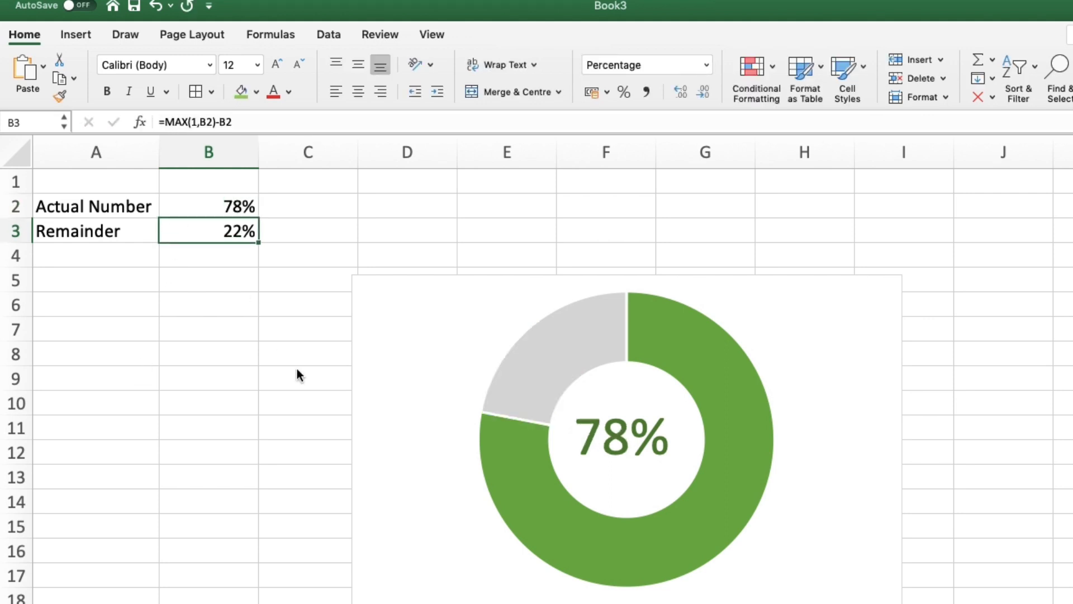
click(191, 207)
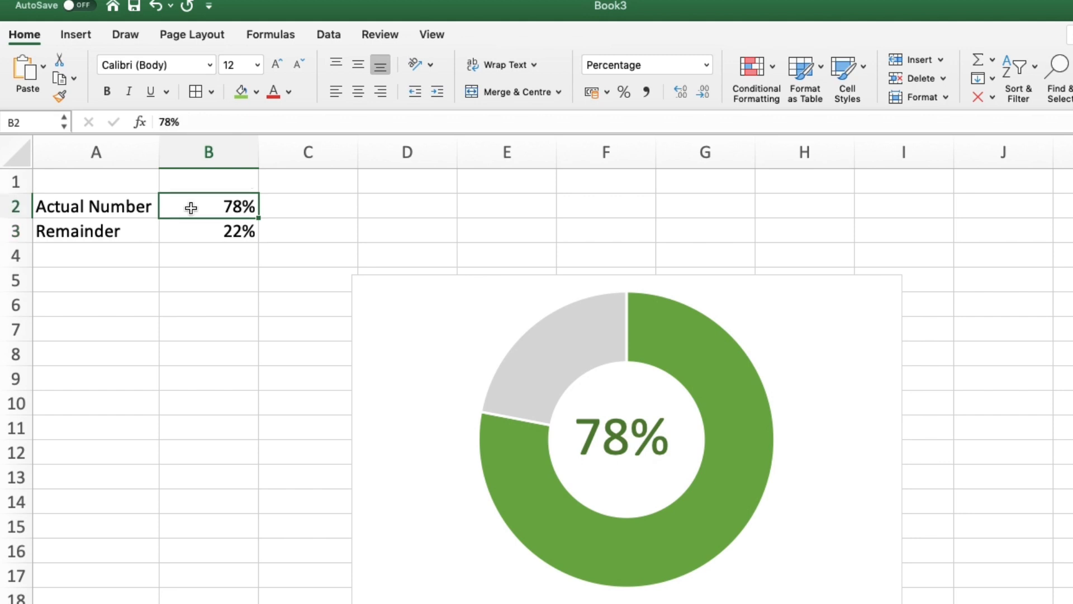
text(90)
key(Return)
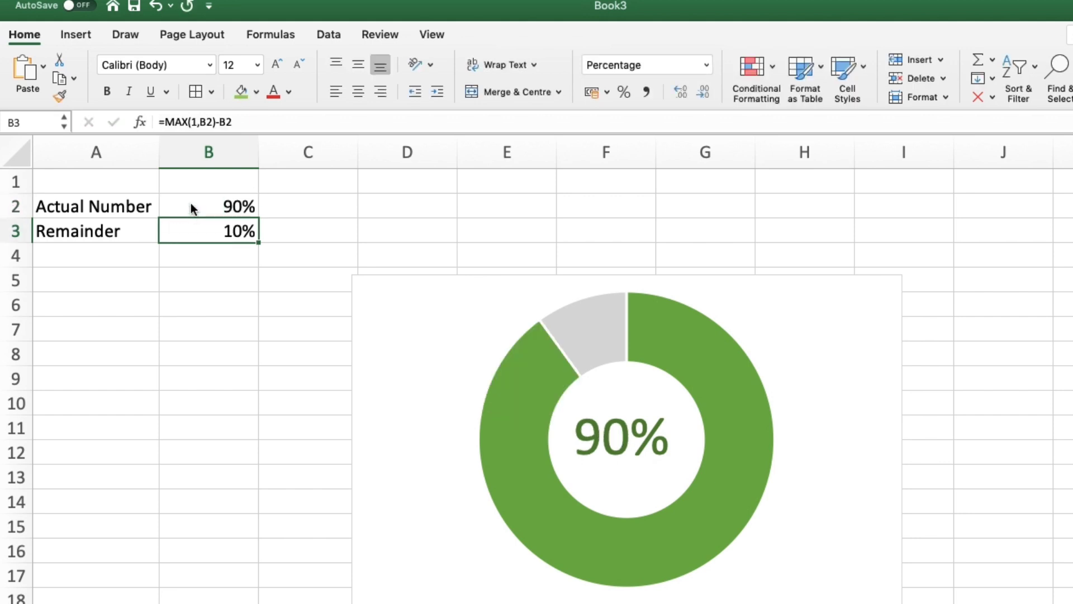
click(190, 200)
text(100)
key(Return)
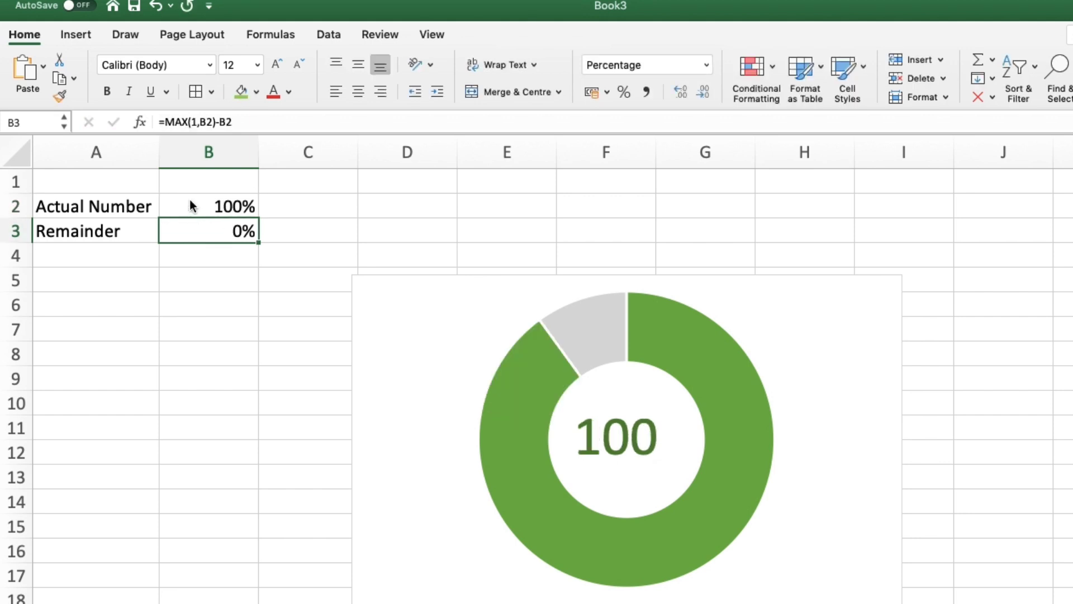